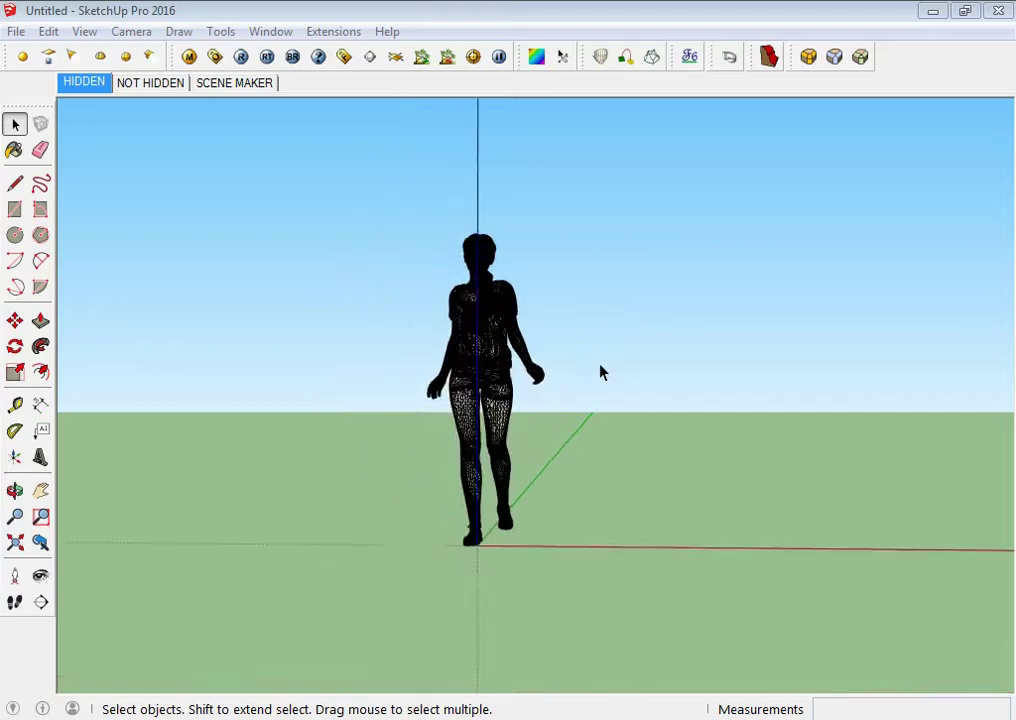
scroll(572, 360, down, 3)
Step: Tilt the view toward the ground and draw a flat rectangle on the red axis
middle_drag(570, 359, 497, 672)
scroll(567, 470, up, 4)
mouse_move(566, 471)
middle_down()
mouse_move(574, 503)
mouse_move(374, 467)
middle_up()
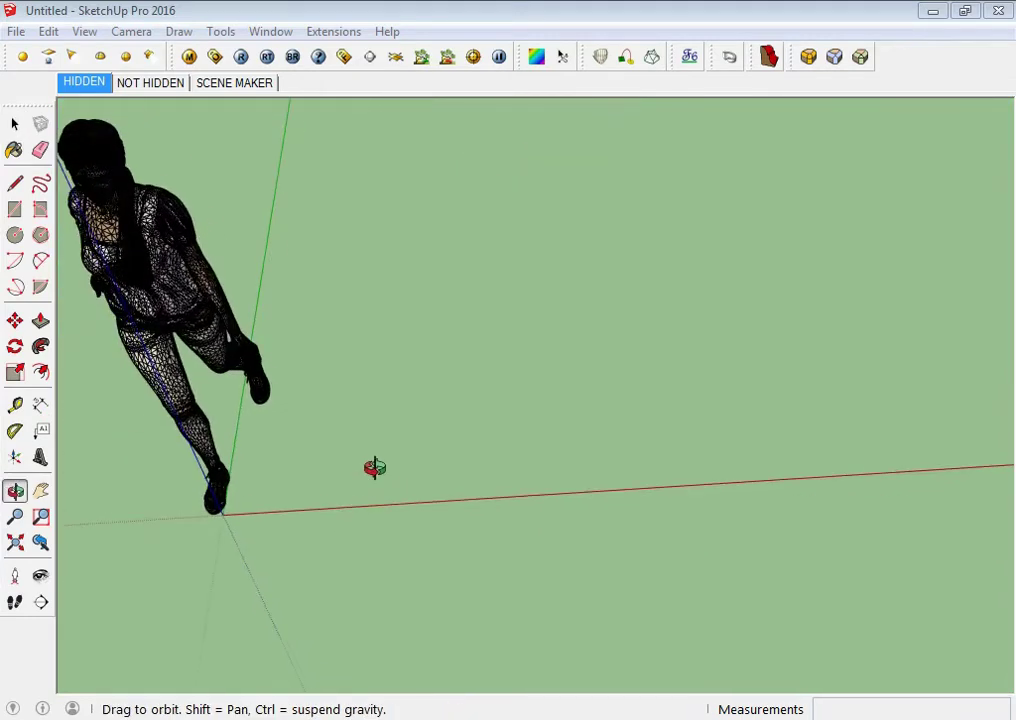
key(r)
click(420, 501)
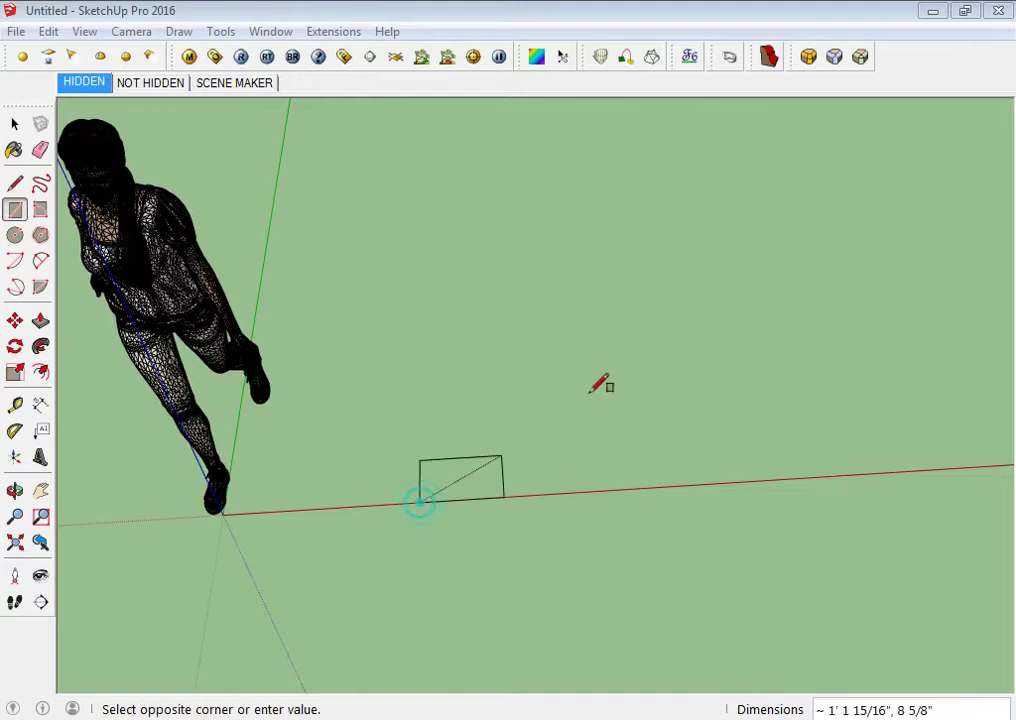
click(709, 340)
key(space)
Step: Copy the rectangle to the right of the original with Move+Ctrl
click(601, 454)
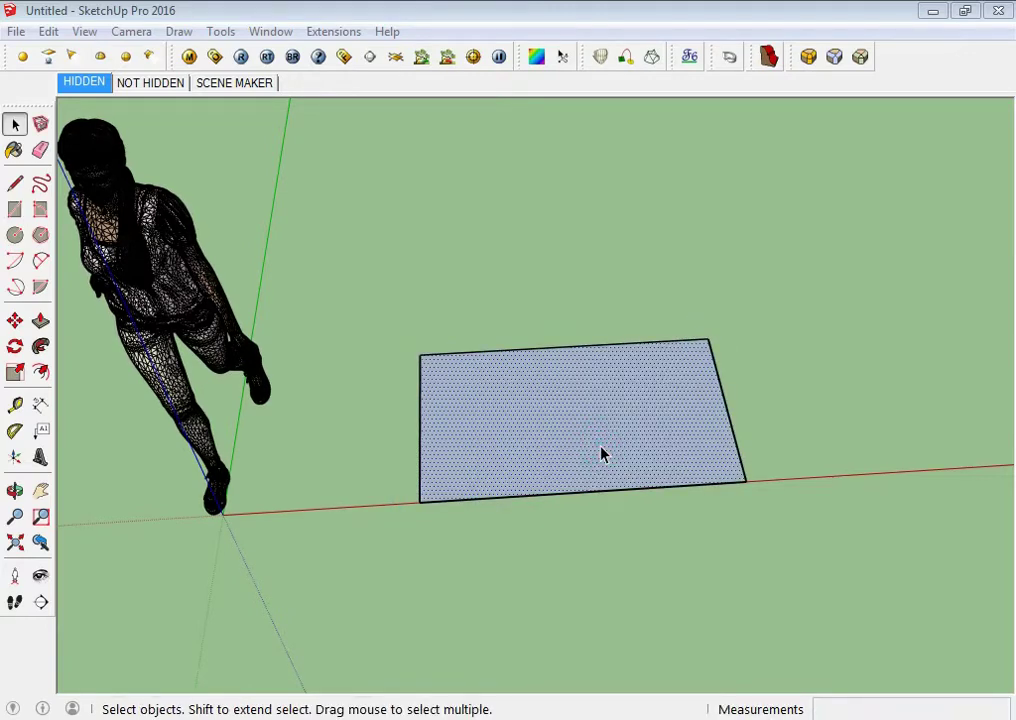
key(m)
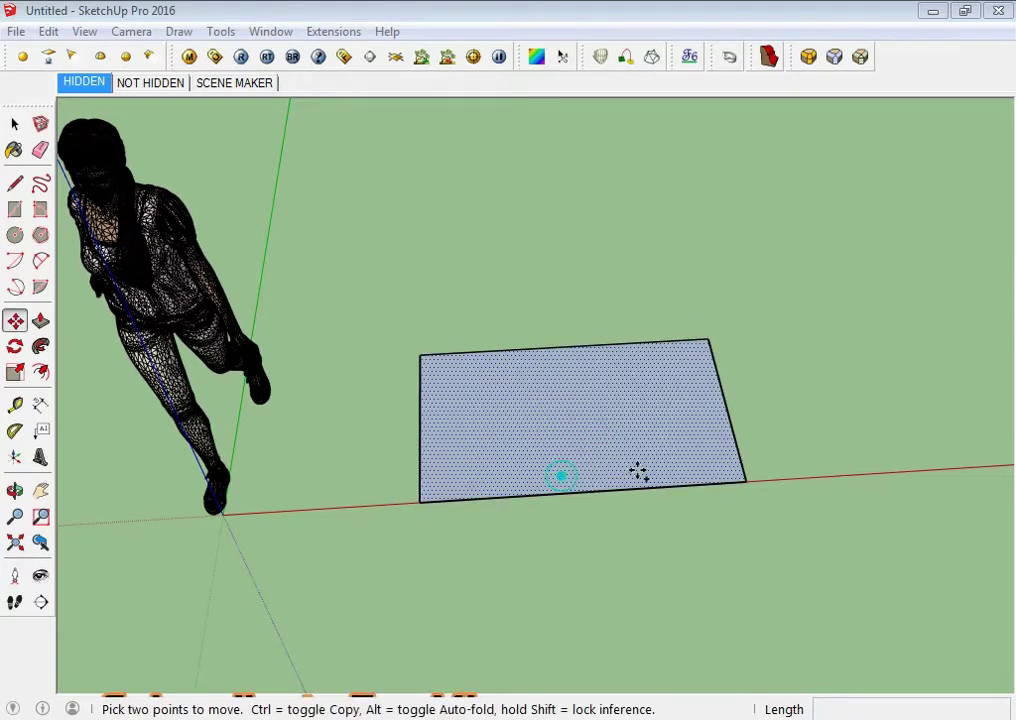
key(ctrl)
click(560, 476)
click(610, 503)
key(space)
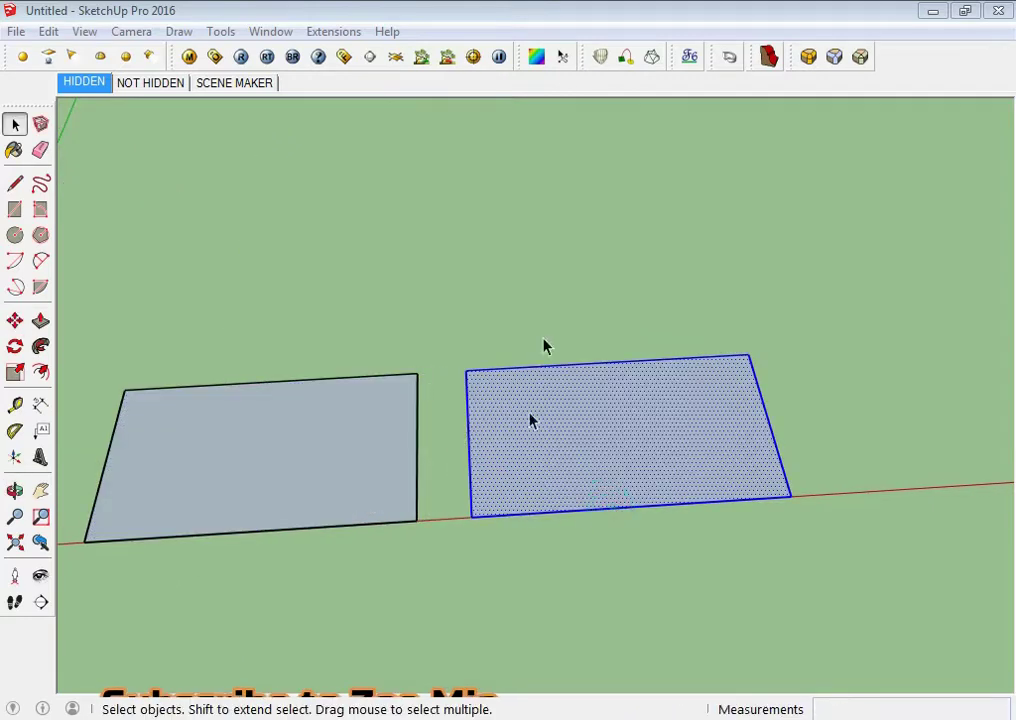
Step: Reverse the faces of both rectangles so they show white
drag(250, 648, 250, 648)
right_click(282, 514)
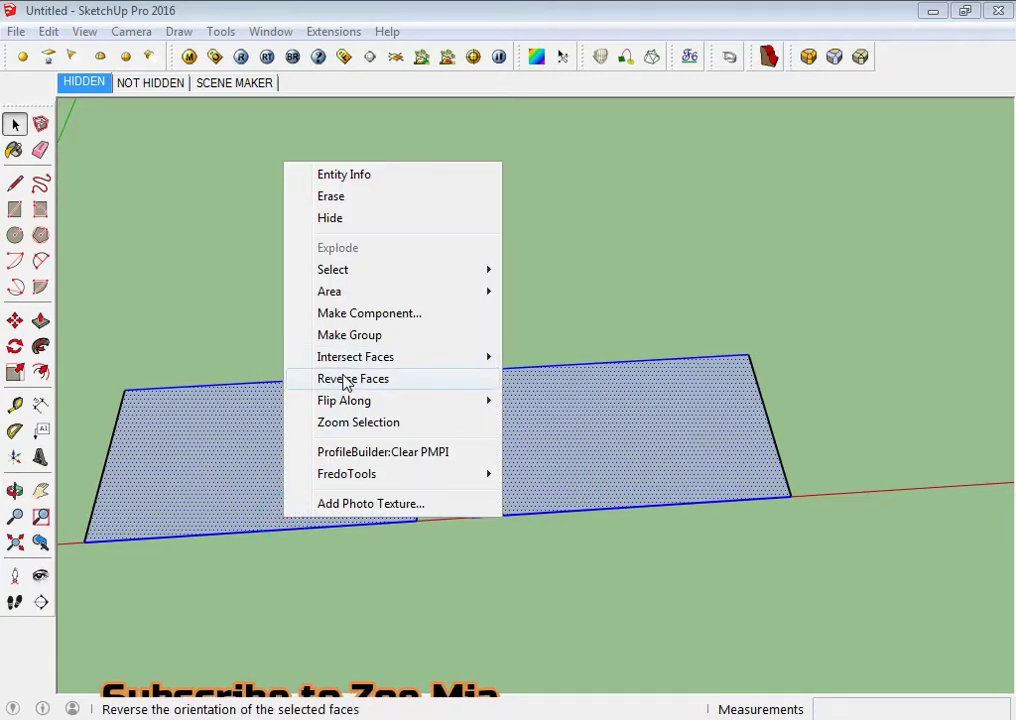
click(333, 381)
click(322, 497)
scroll(304, 494, up, 3)
scroll(299, 497, down, 1)
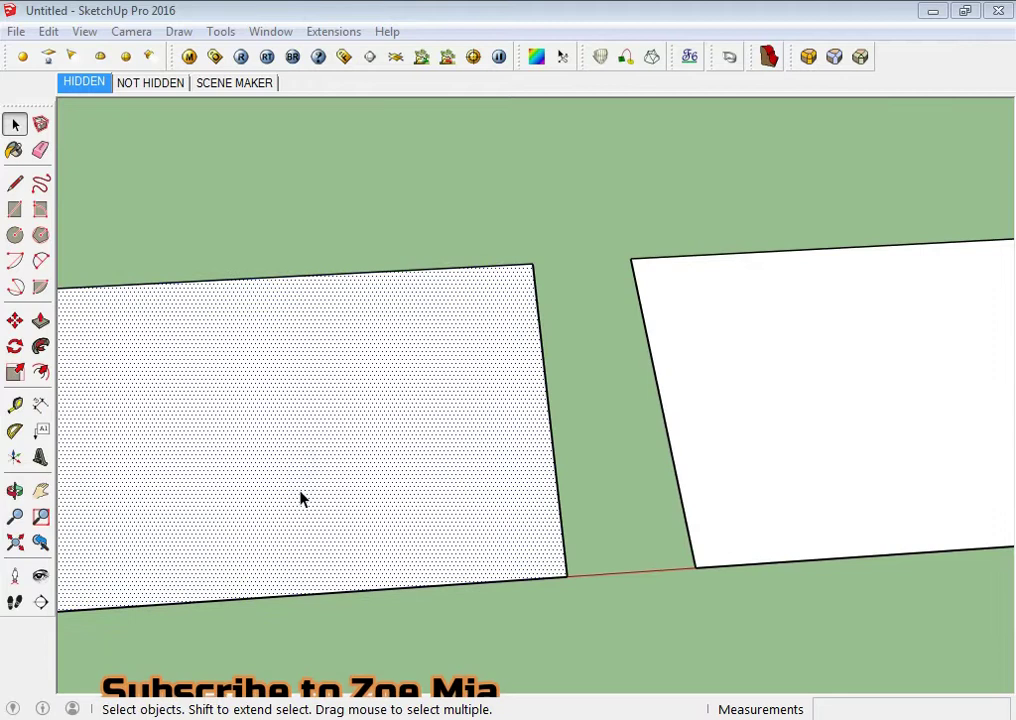
scroll(380, 487, down, 1)
mouse_move(378, 487)
middle_down()
mouse_move(340, 538)
mouse_move(324, 424)
middle_up()
Step: Draw a four-segment zigzag line across the left rectangle
scroll(310, 440, up, 2)
key(l)
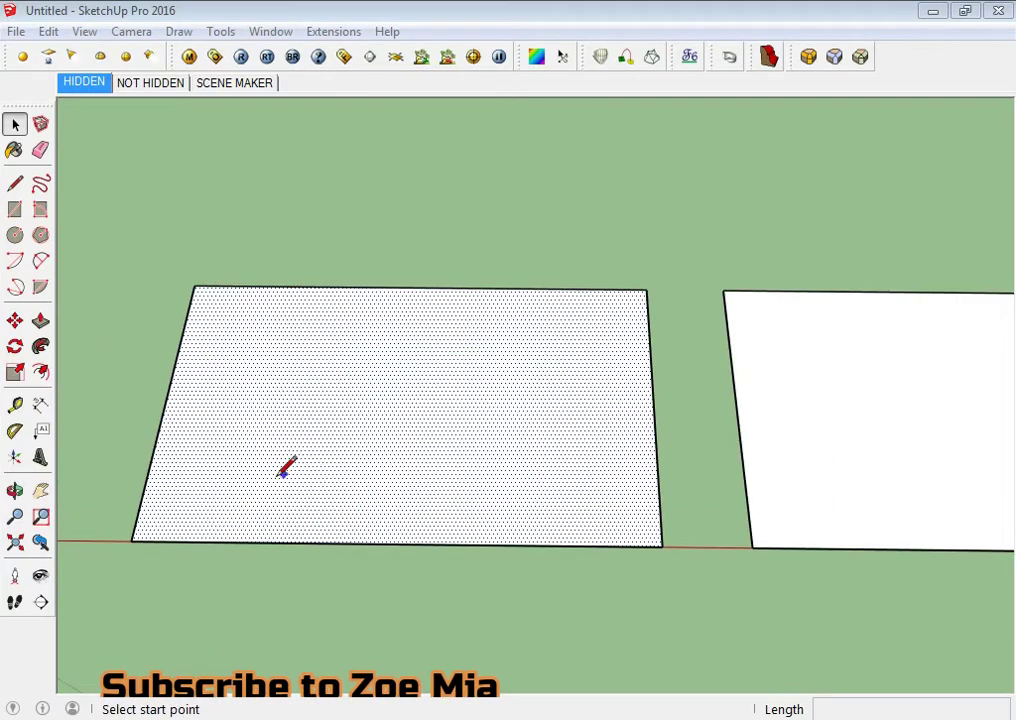
click(186, 541)
click(268, 387)
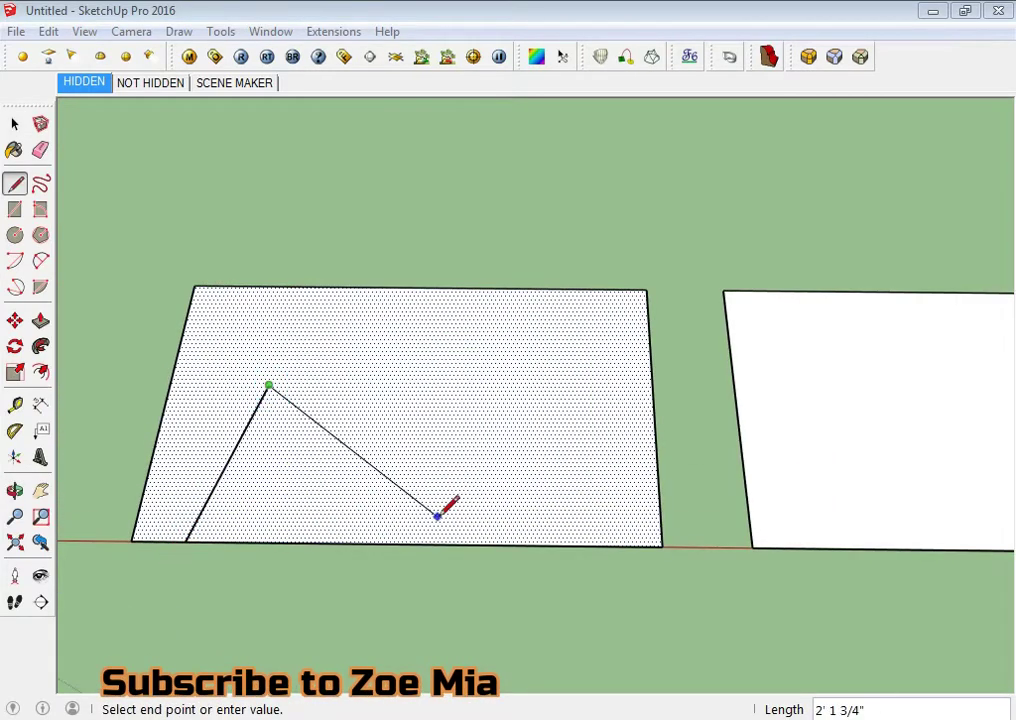
click(438, 516)
click(488, 372)
click(594, 483)
key(space)
Step: Push/Pull the right rectangle upward into a box
mouse_move(578, 463)
middle_down()
mouse_move(694, 499)
mouse_move(676, 422)
middle_up()
click(692, 498)
key(p)
click(669, 522)
click(701, 373)
mouse_move(701, 373)
middle_down()
mouse_move(703, 454)
mouse_move(619, 293)
middle_up()
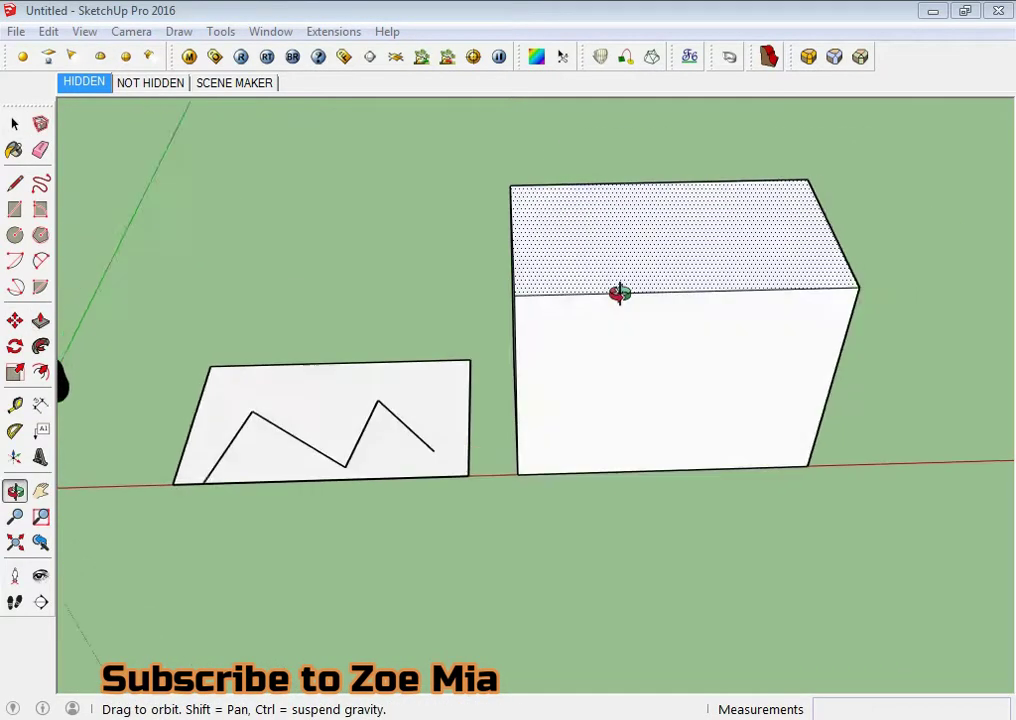
key(space)
scroll(615, 365, up, 3)
Step: Draw a diagonal line up the side of the box
key(l)
click(574, 465)
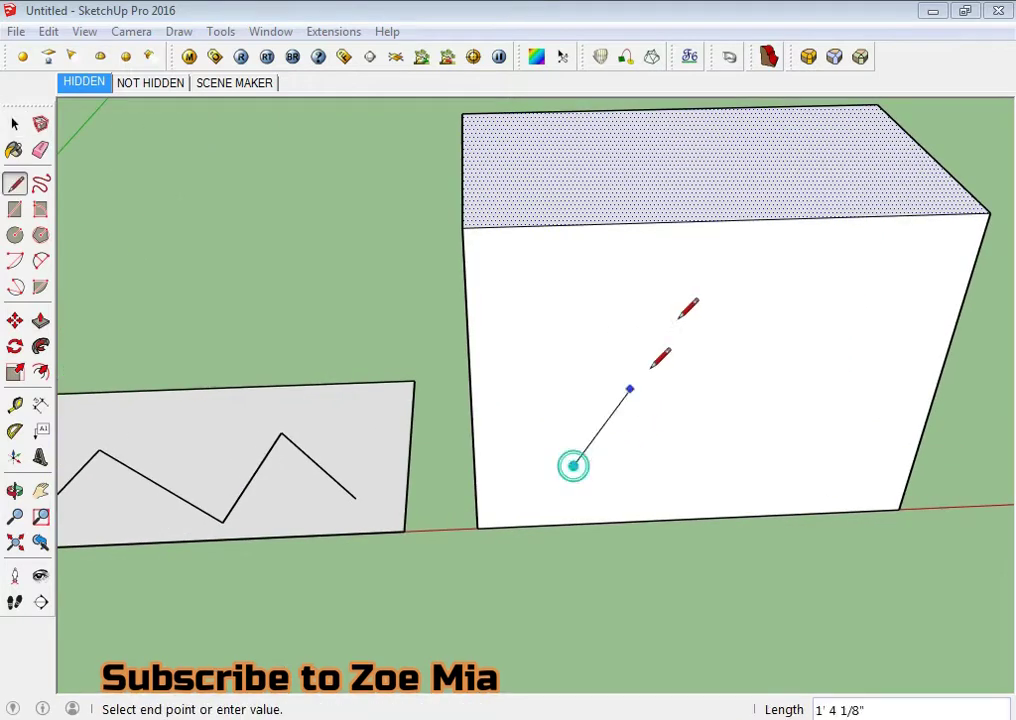
click(678, 318)
middle_drag(790, 355, 456, 356)
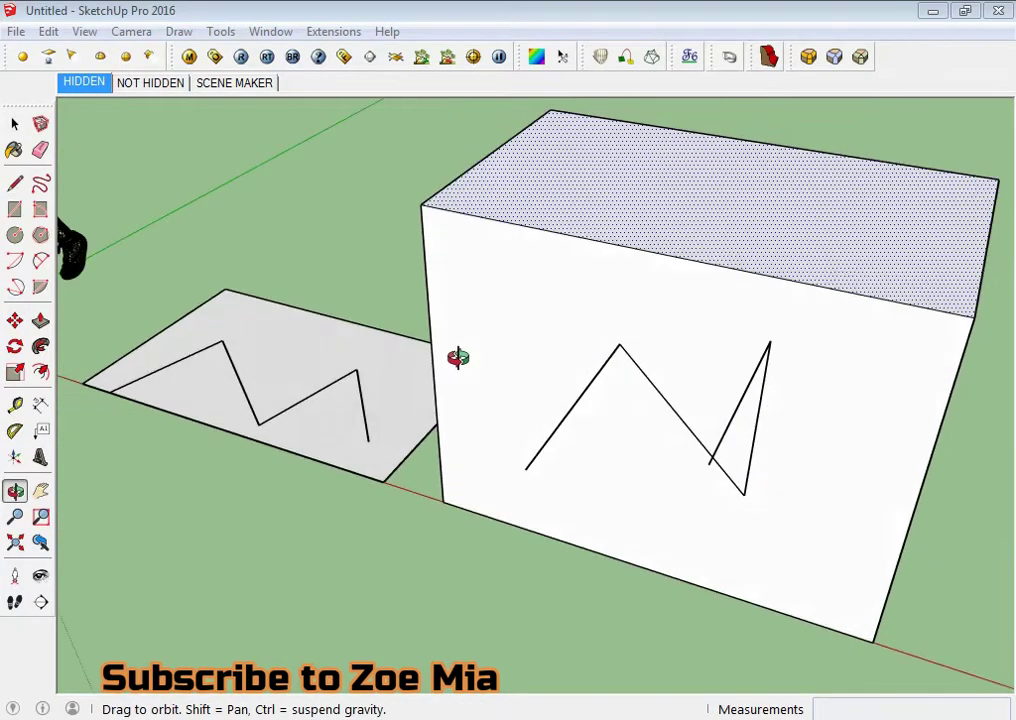
middle_drag(800, 488, 637, 490)
key(Escape)
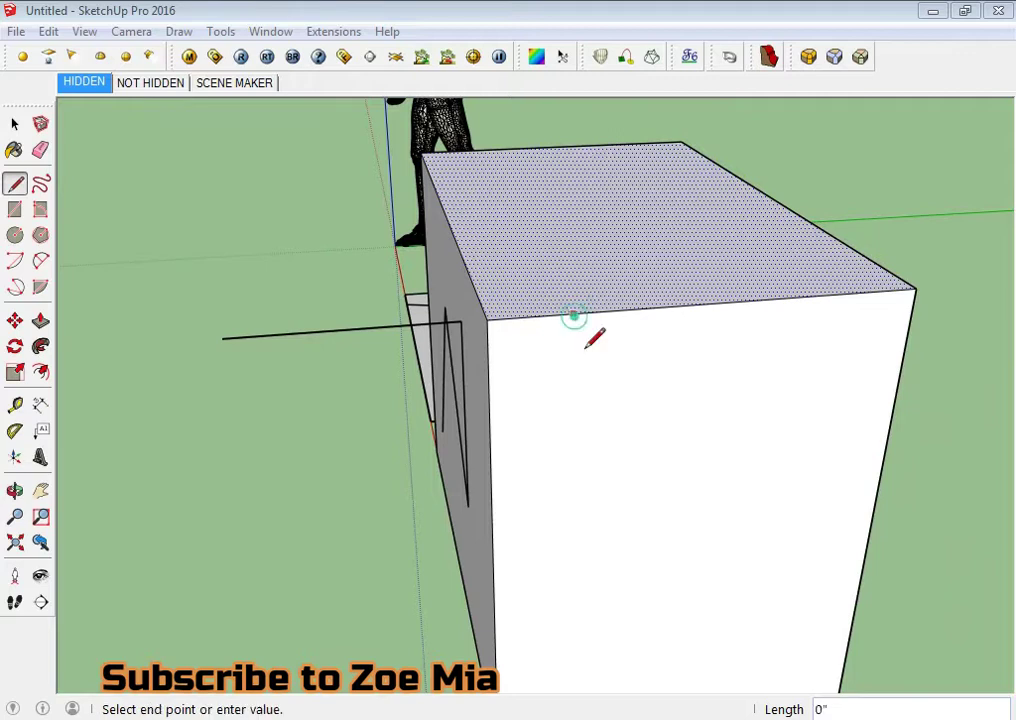
Step: Draw a zigzag line on another box face ending near its bottom
click(625, 533)
click(726, 415)
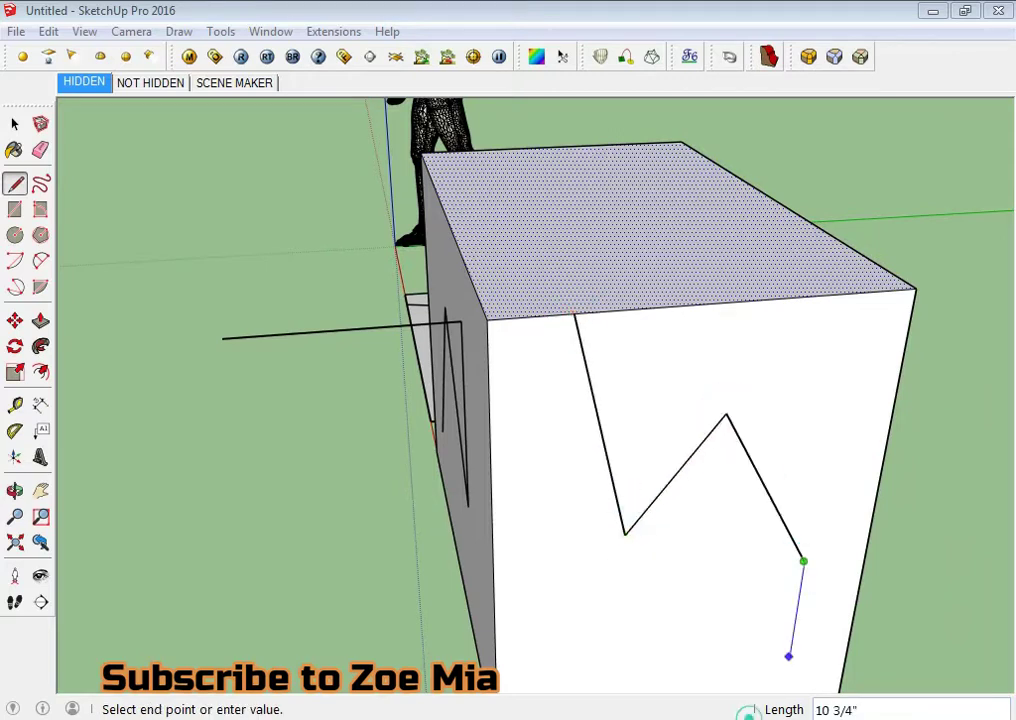
click(673, 630)
click(555, 645)
key(space)
mouse_move(612, 513)
middle_down()
mouse_move(768, 550)
mouse_move(445, 406)
middle_up()
scroll(560, 392, down, 3)
mouse_move(560, 392)
middle_down()
mouse_move(941, 612)
mouse_move(48, 521)
mouse_move(551, 483)
mouse_move(317, 651)
mouse_move(404, 270)
middle_up()
Step: Select the zigzag rectangle and run Extensions > Clean-up on it
scroll(528, 311, up, 1)
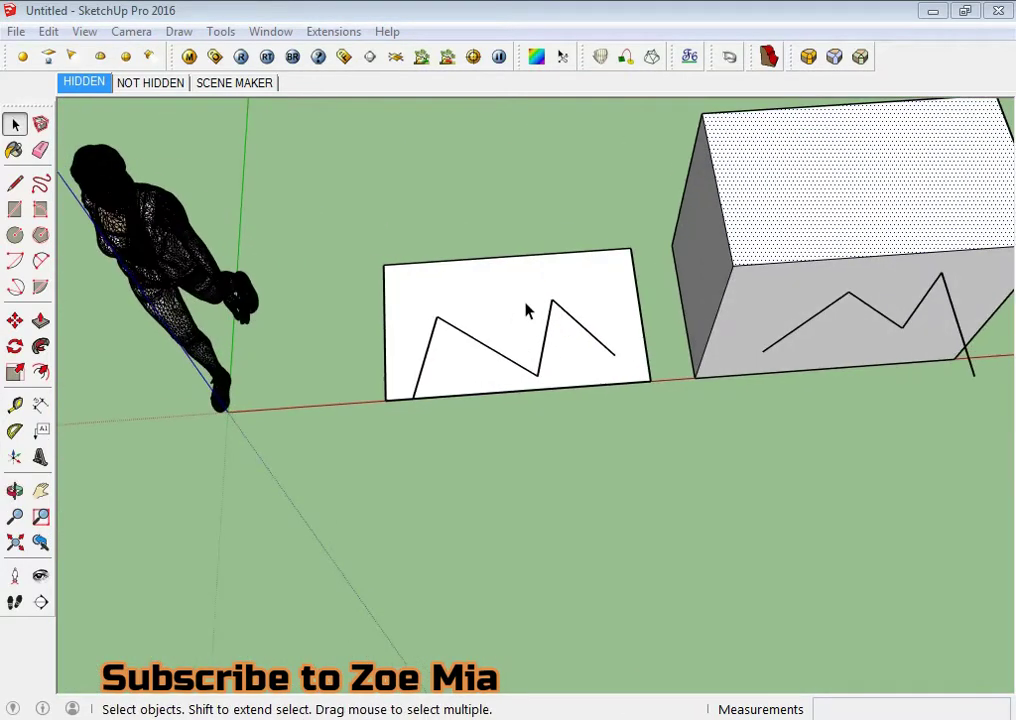
scroll(528, 311, up, 1)
click(528, 295)
scroll(512, 288, up, 1)
click(335, 32)
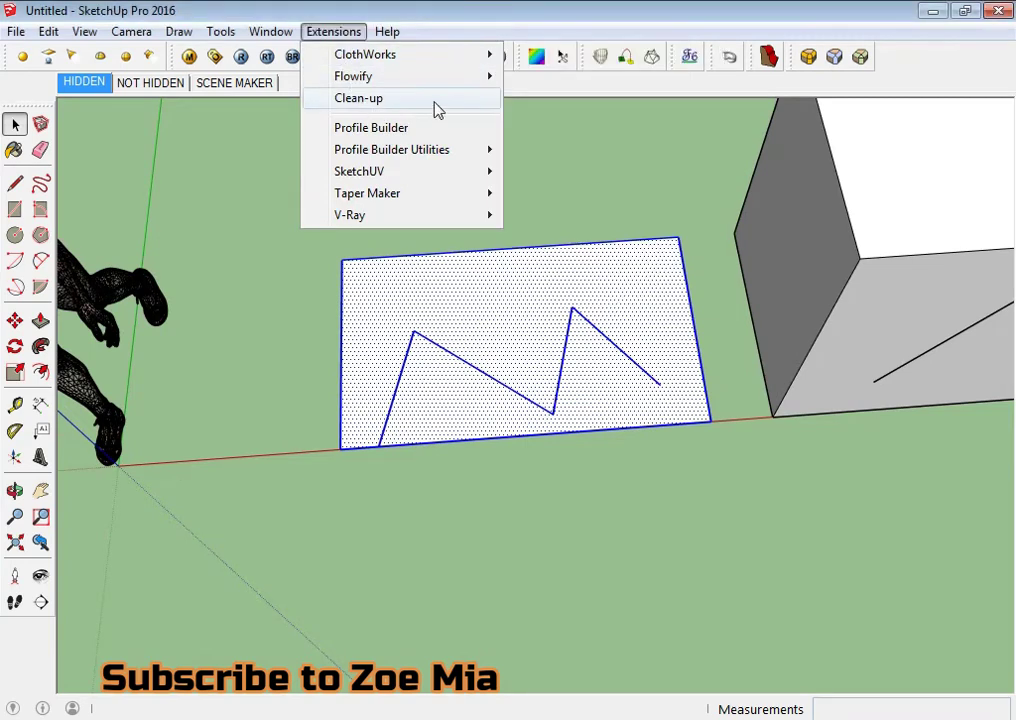
click(467, 106)
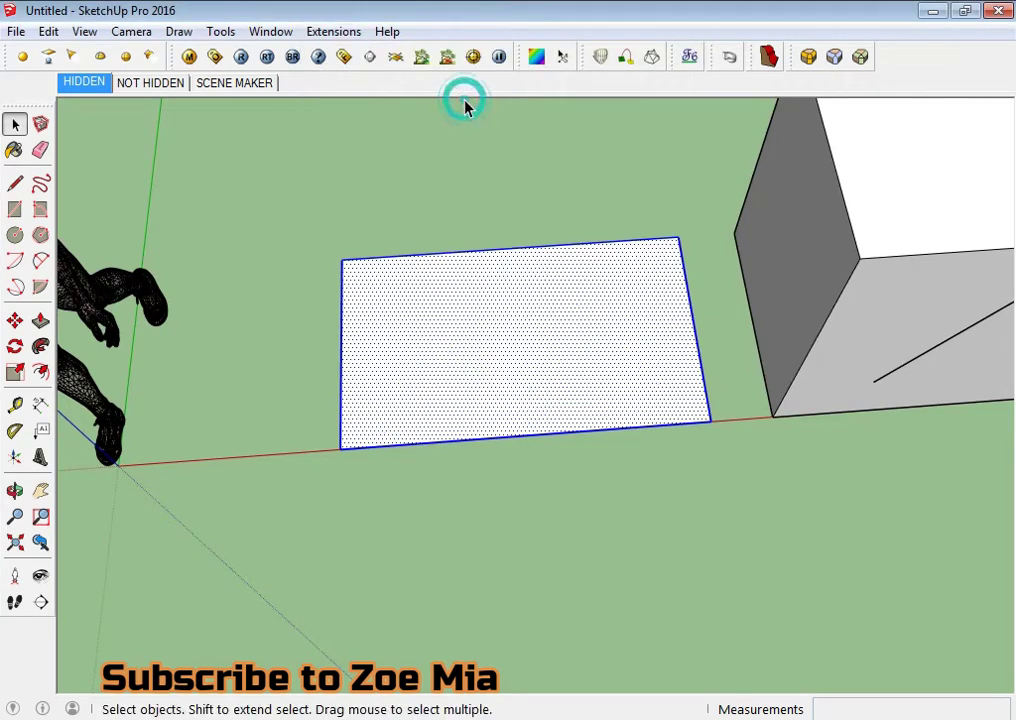
Step: Window-select the box with its zigzag lines and run Clean-up on it
click(669, 672)
mouse_move(669, 672)
middle_down()
mouse_move(617, 503)
mouse_move(460, 528)
middle_up()
triple_click(487, 391)
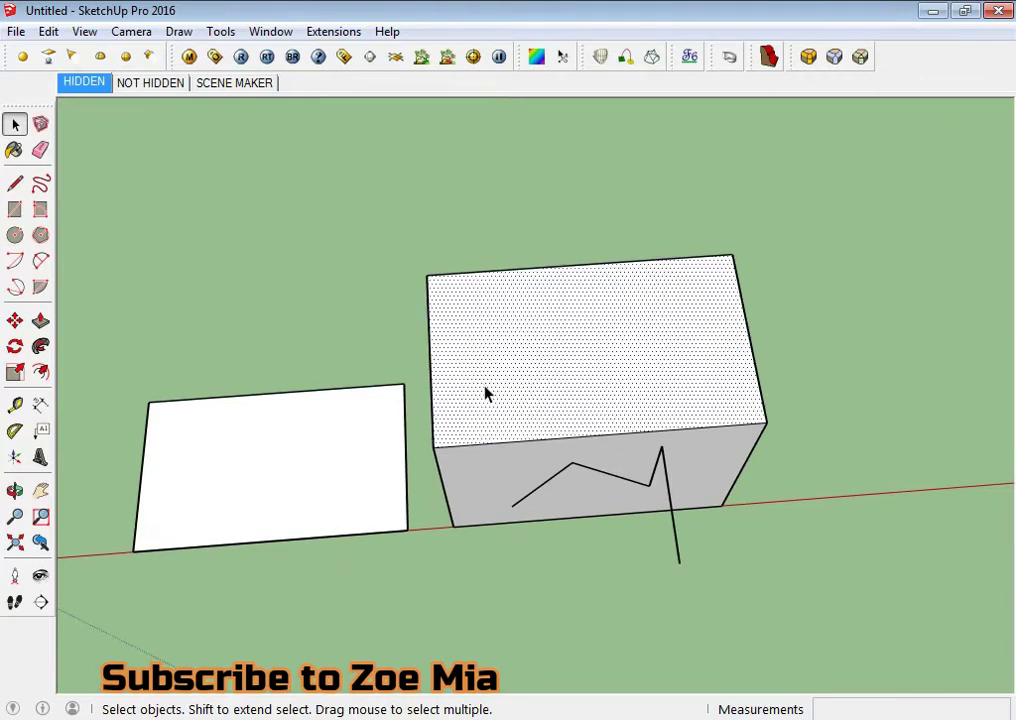
scroll(484, 375, down, 3)
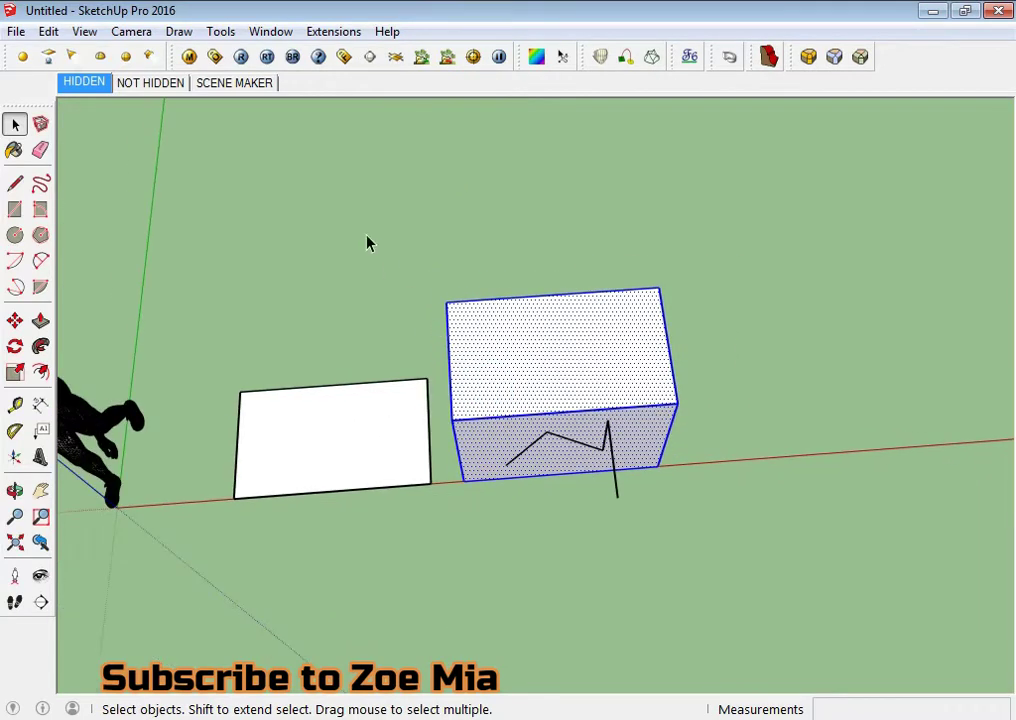
drag(356, 220, 990, 660)
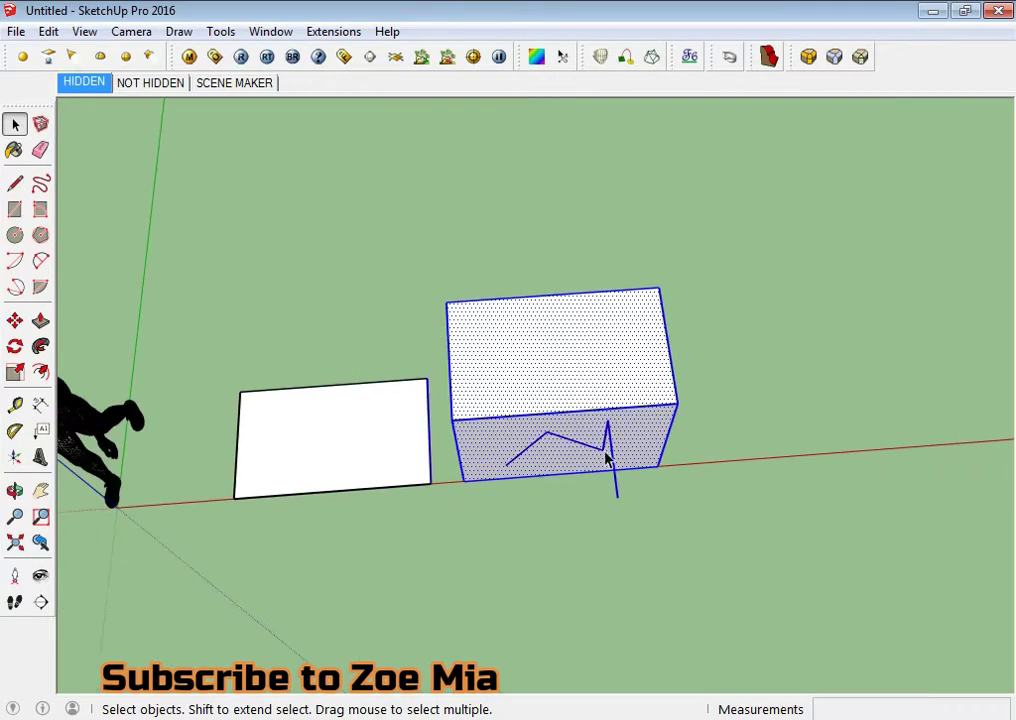
click(338, 32)
click(370, 100)
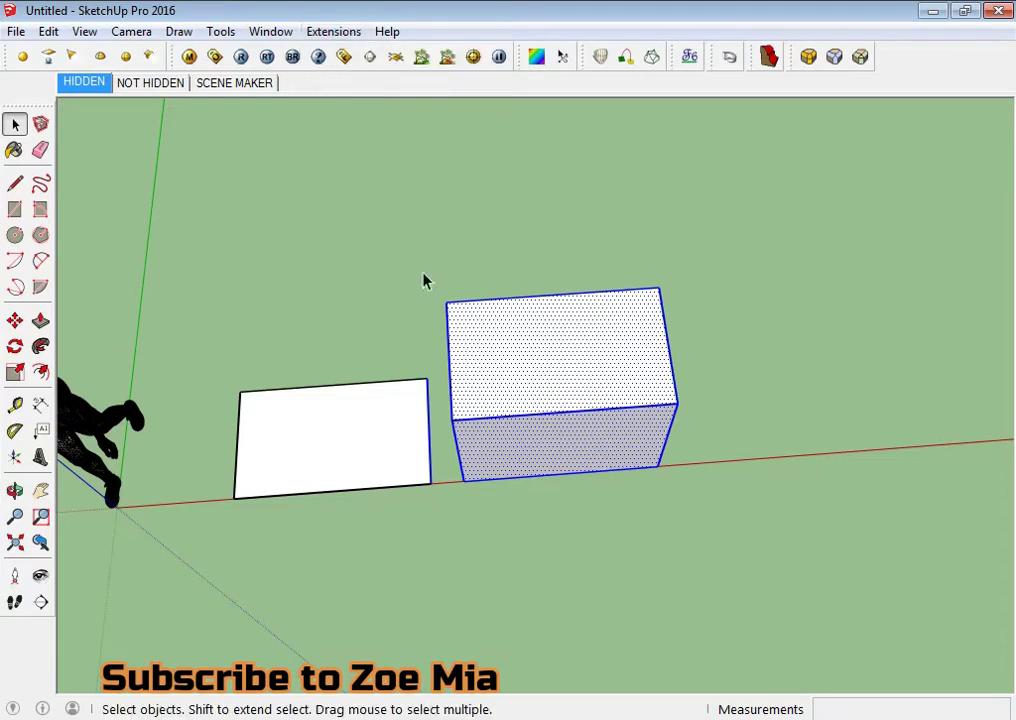
scroll(717, 585, up, 2)
mouse_move(717, 585)
middle_down()
mouse_move(578, 531)
mouse_move(555, 438)
mouse_move(1002, 430)
mouse_move(730, 484)
mouse_move(739, 592)
middle_up()
Step: Select the walking figure and orbit out until the box comes into view
scroll(585, 523, up, 2)
click(585, 523)
scroll(601, 420, up, 2)
middle_drag(601, 420, 483, 341)
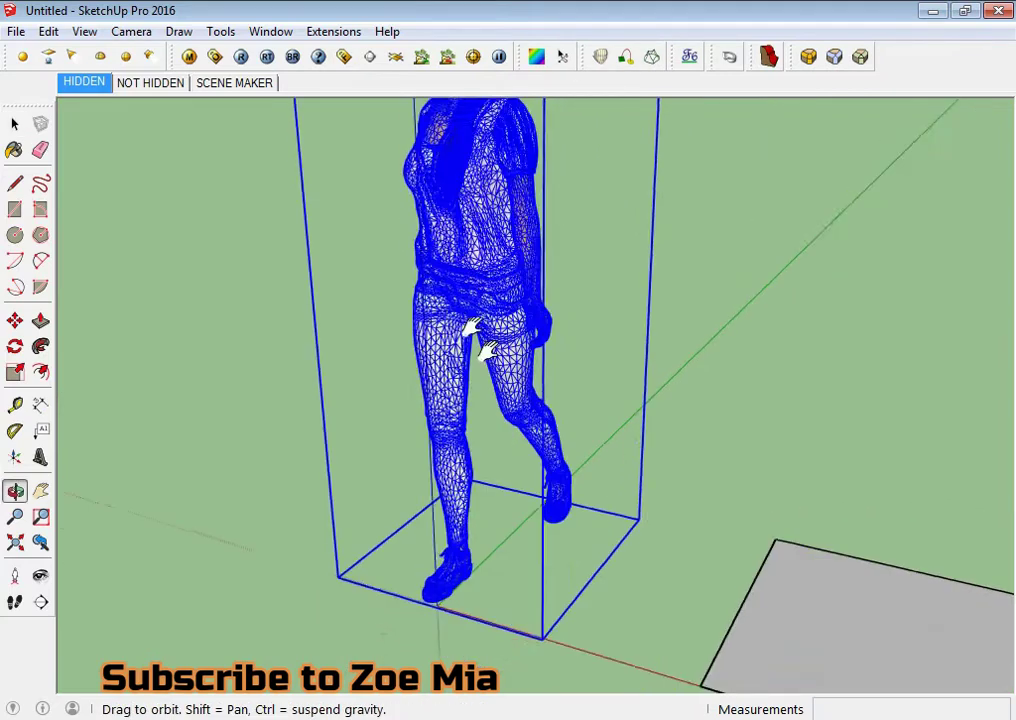
scroll(594, 420, down, 2)
scroll(541, 455, down, 1)
scroll(541, 455, down, 2)
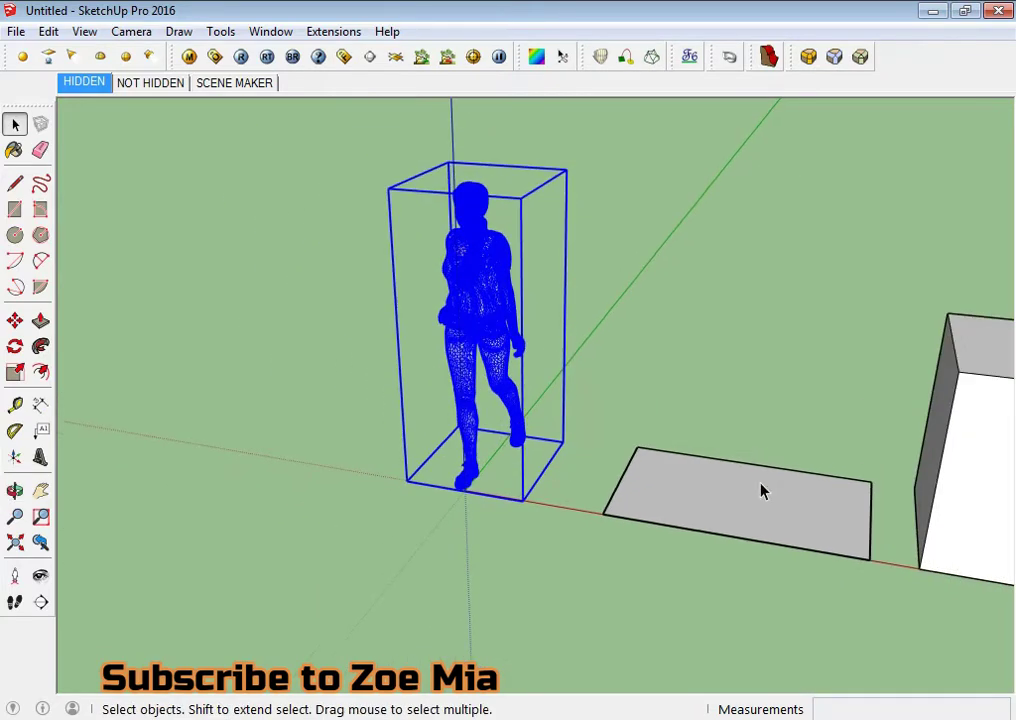
mouse_move(760, 490)
middle_down()
mouse_move(816, 551)
mouse_move(703, 413)
middle_up()
scroll(703, 413, down, 1)
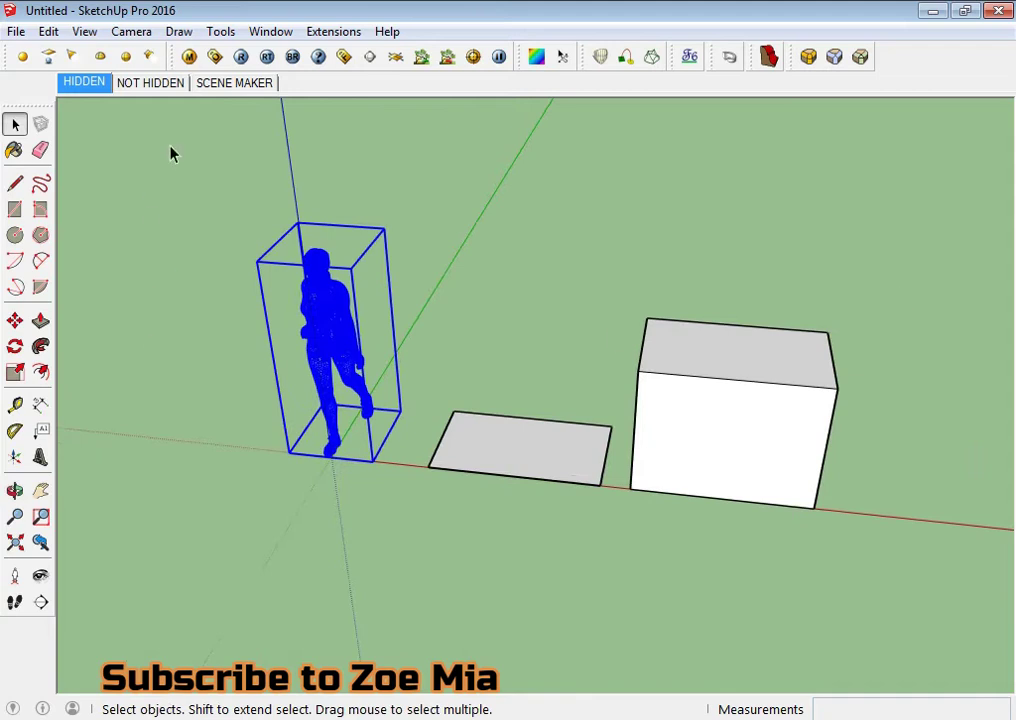
Step: Window-select the figure, rectangle and box, then clear and reselect just the figure
drag(160, 143, 950, 613)
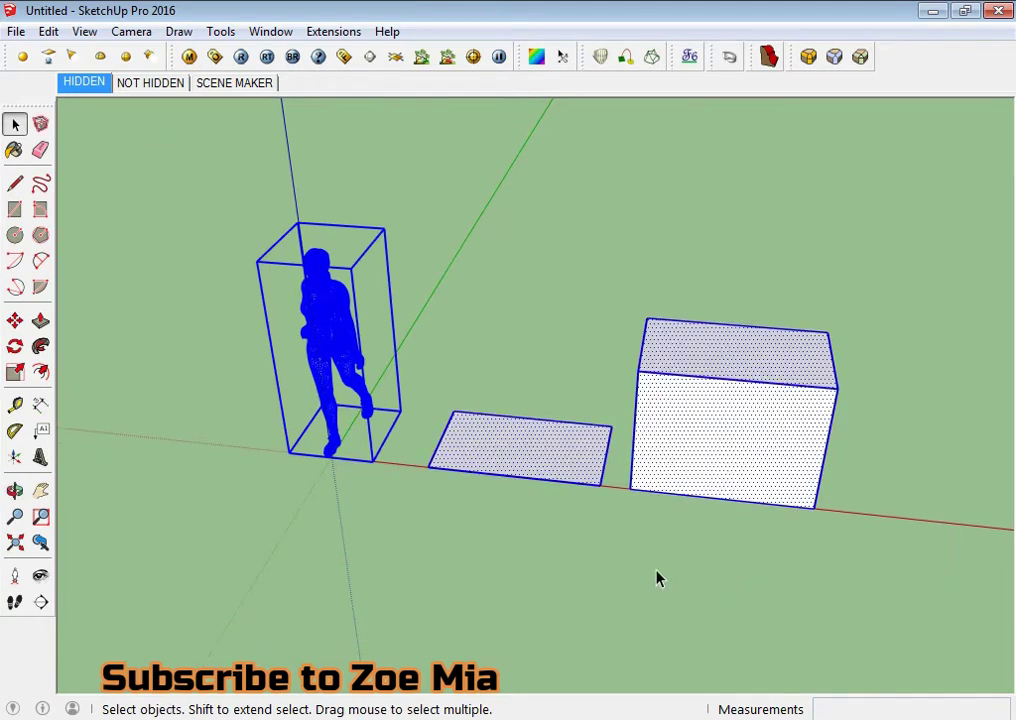
key(m)
middle_drag(549, 559, 628, 568)
key(space)
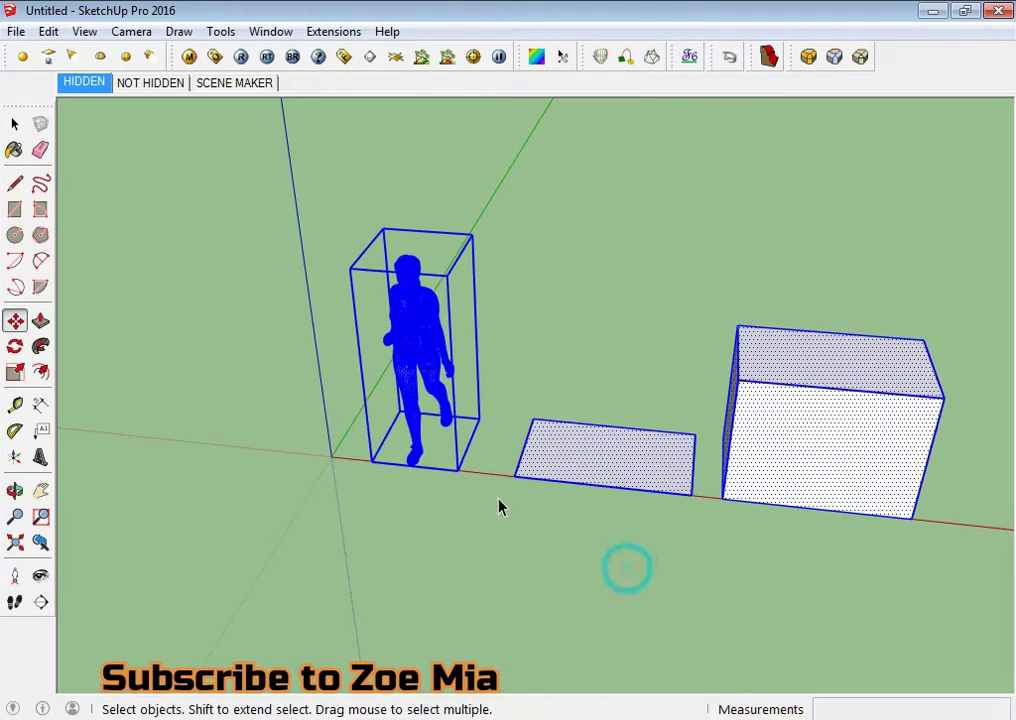
mouse_move(499, 504)
middle_down()
mouse_move(560, 470)
mouse_move(549, 535)
middle_up()
click(637, 456)
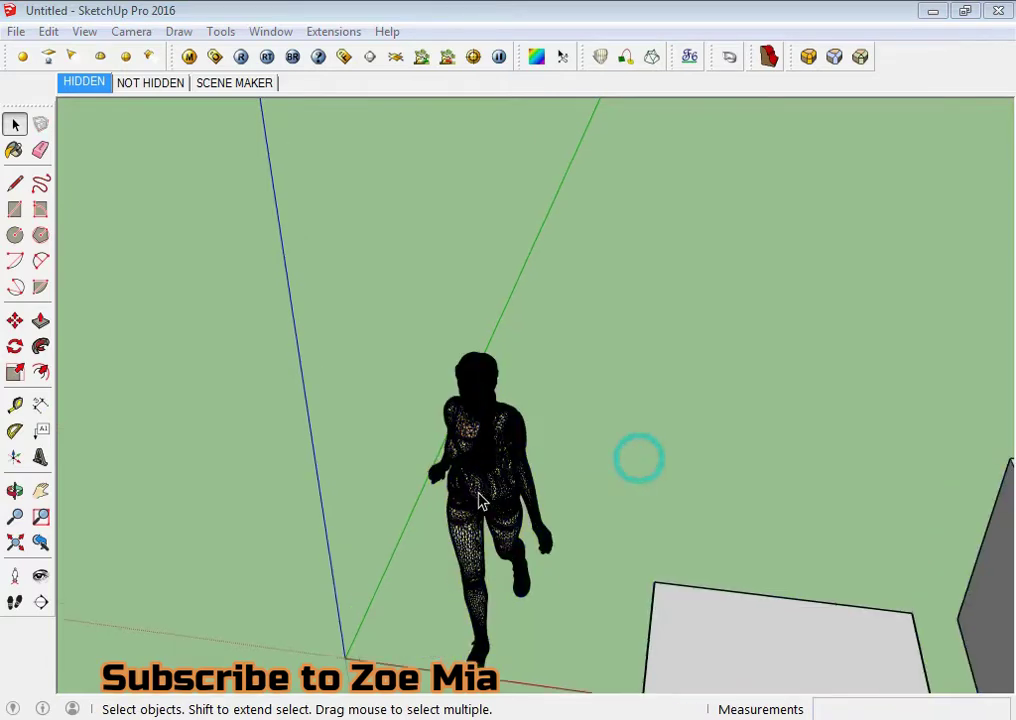
scroll(560, 460, up, 1)
scroll(499, 454, up, 2)
click(499, 454)
scroll(475, 410, up, 2)
scroll(475, 410, up, 2)
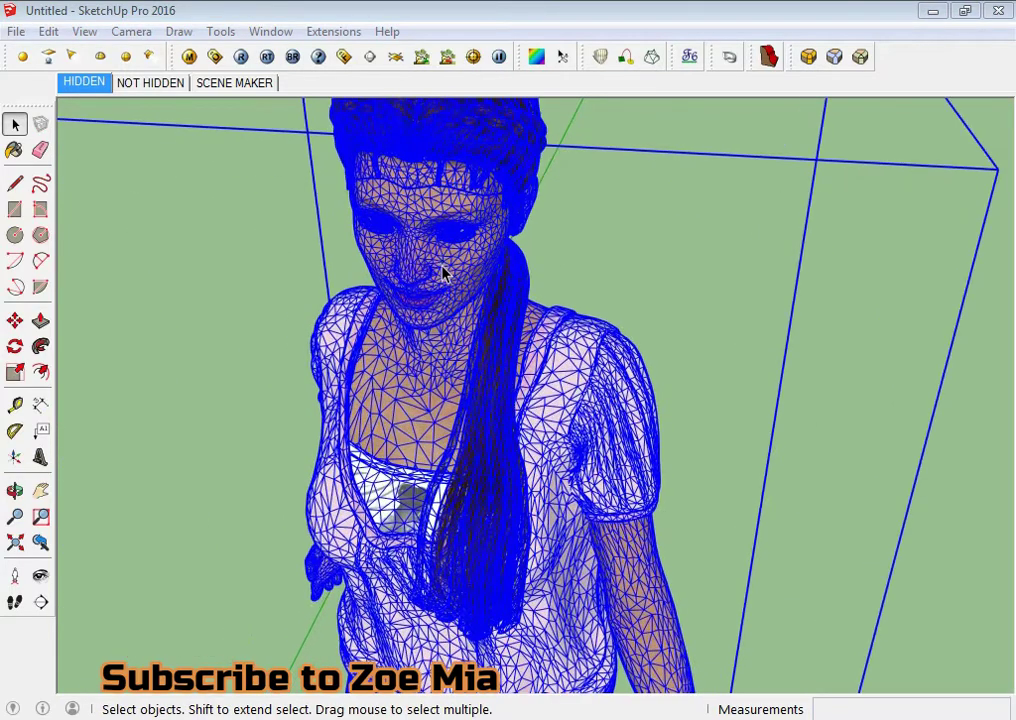
Step: Orbit to eye level at the figure's face and double-click into the face mesh
middle_drag(415, 455, 424, 193)
scroll(447, 428, up, 3)
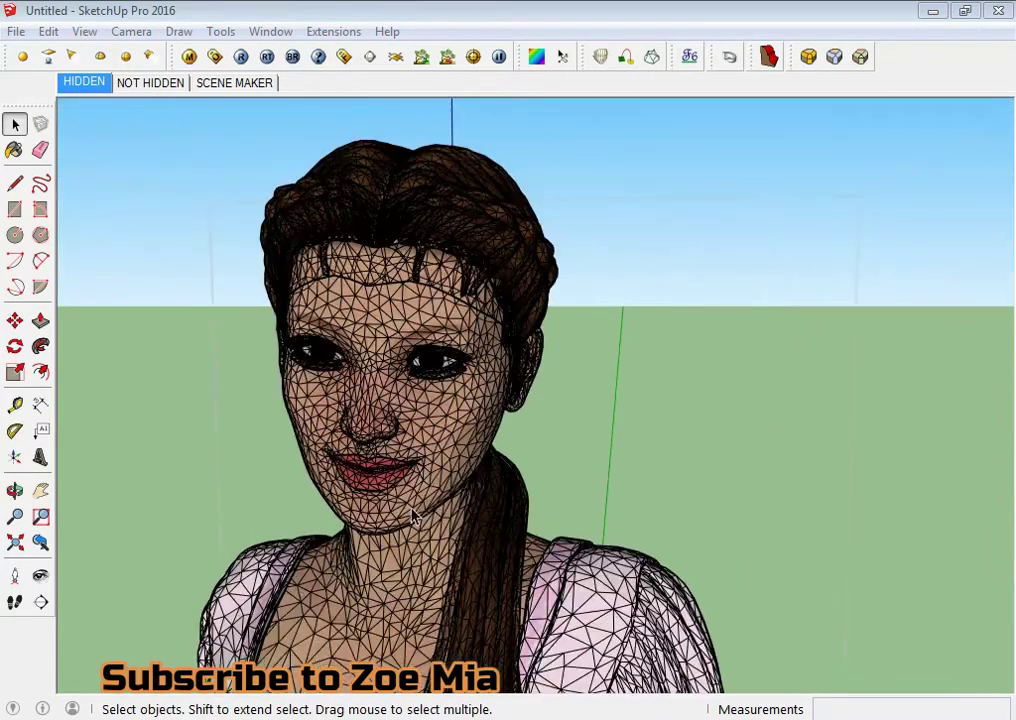
scroll(447, 428, up, 2)
middle_drag(503, 606, 420, 530)
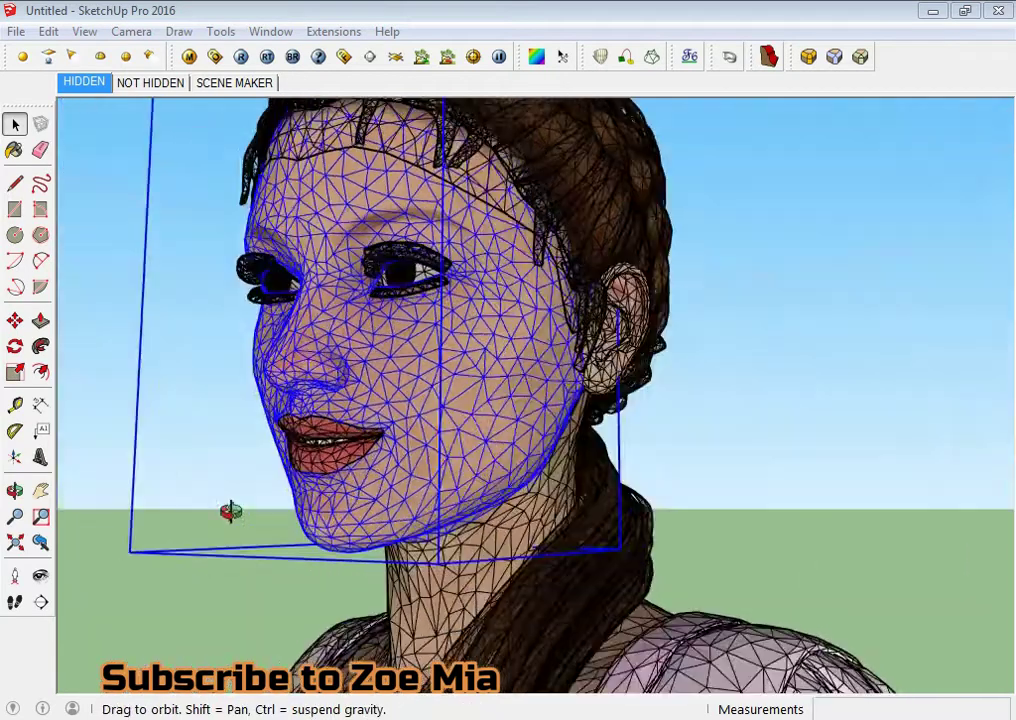
scroll(420, 500, down, 3)
scroll(420, 480, down, 1)
double_click(447, 450)
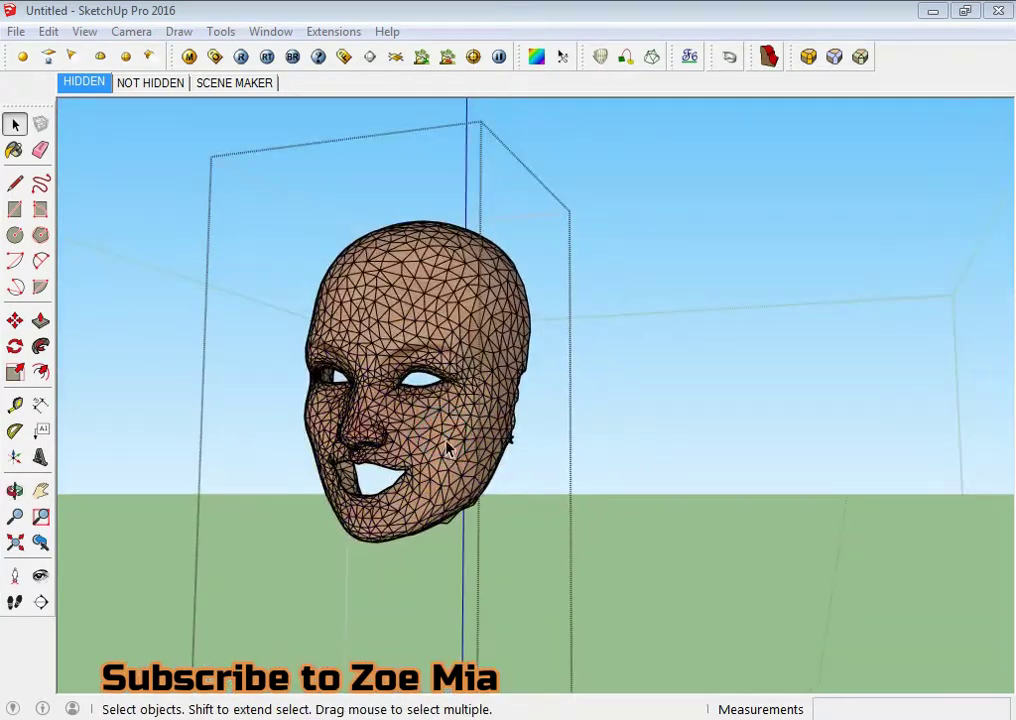
scroll(465, 455, up, 2)
Step: Exit the face component and toggle View > Hidden Geometry on and back off
scroll(465, 440, up, 2)
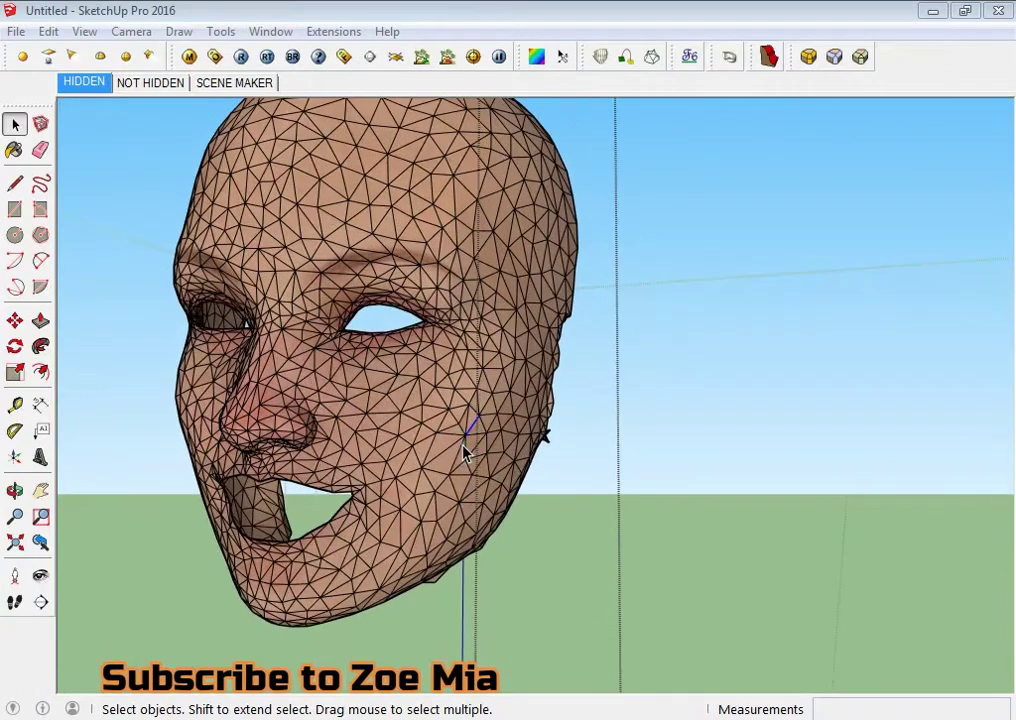
key(Escape)
click(84, 31)
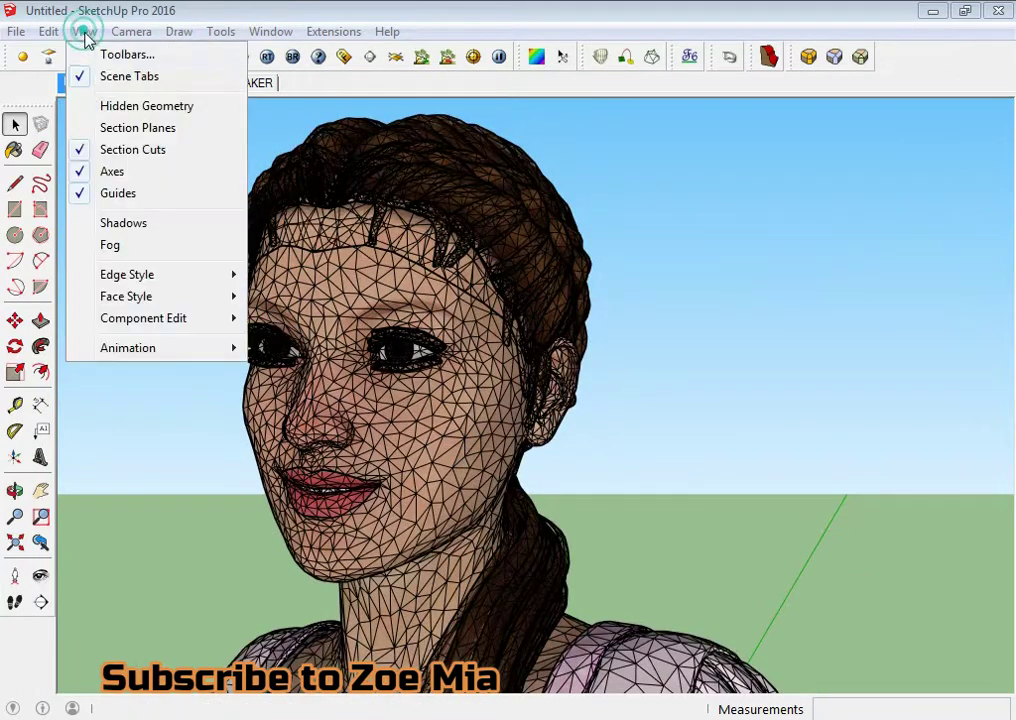
click(113, 106)
scroll(424, 425, up, 3)
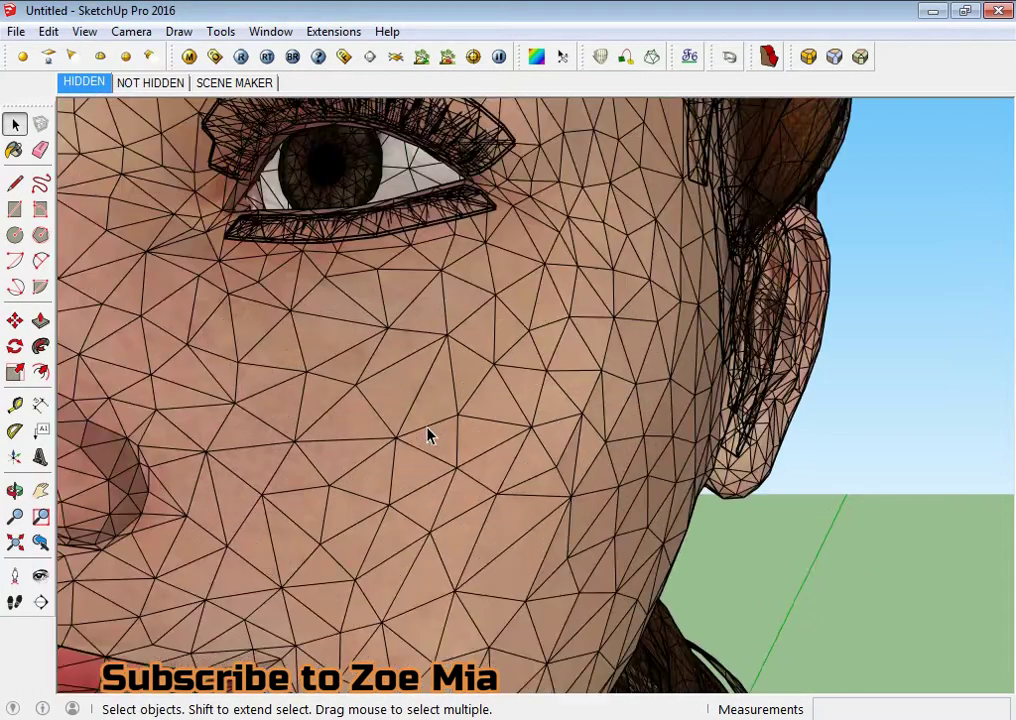
click(84, 31)
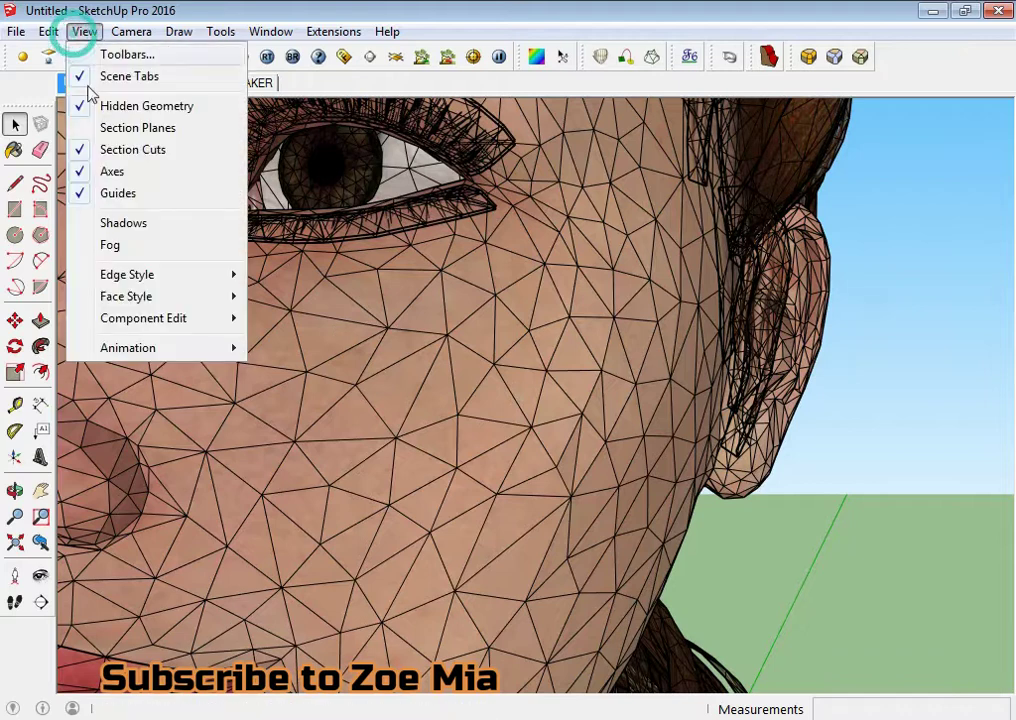
click(178, 112)
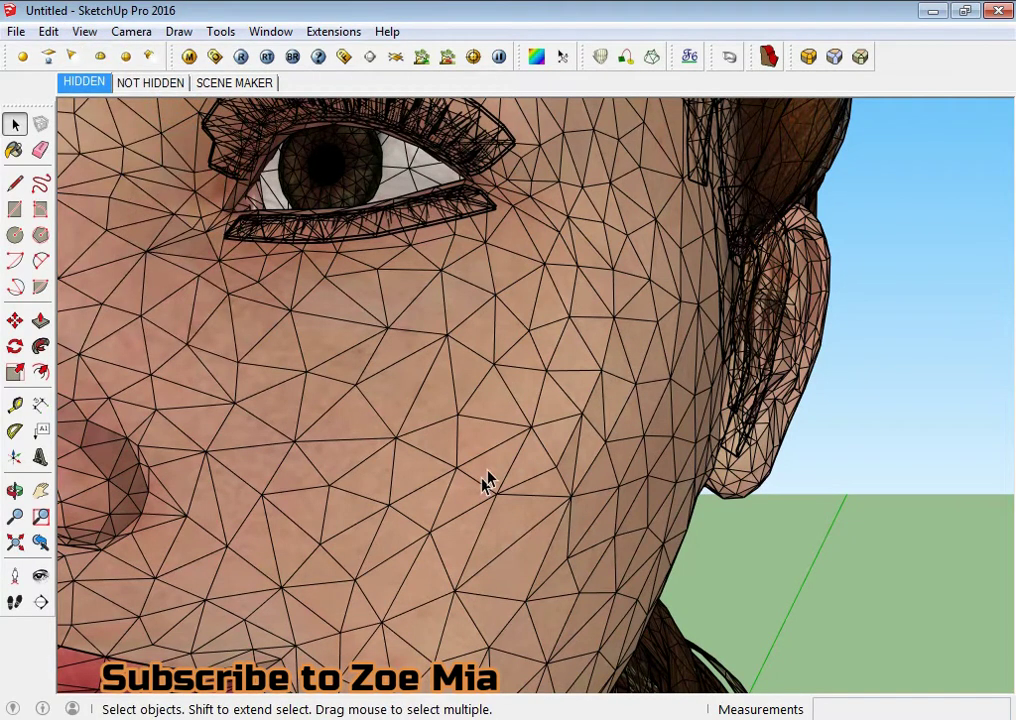
Step: Zoom out and window-select the whole face mask mesh
scroll(485, 482, down, 3)
scroll(494, 390, down, 2)
scroll(458, 426, down, 2)
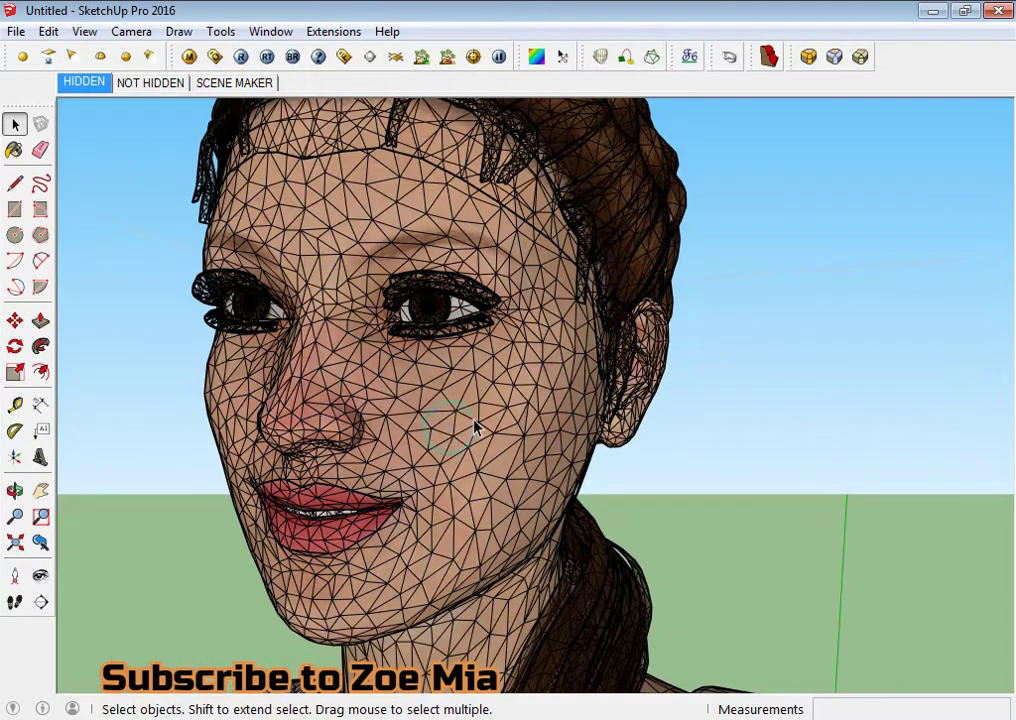
scroll(476, 427, down, 3)
scroll(483, 420, down, 2)
scroll(277, 196, down, 1)
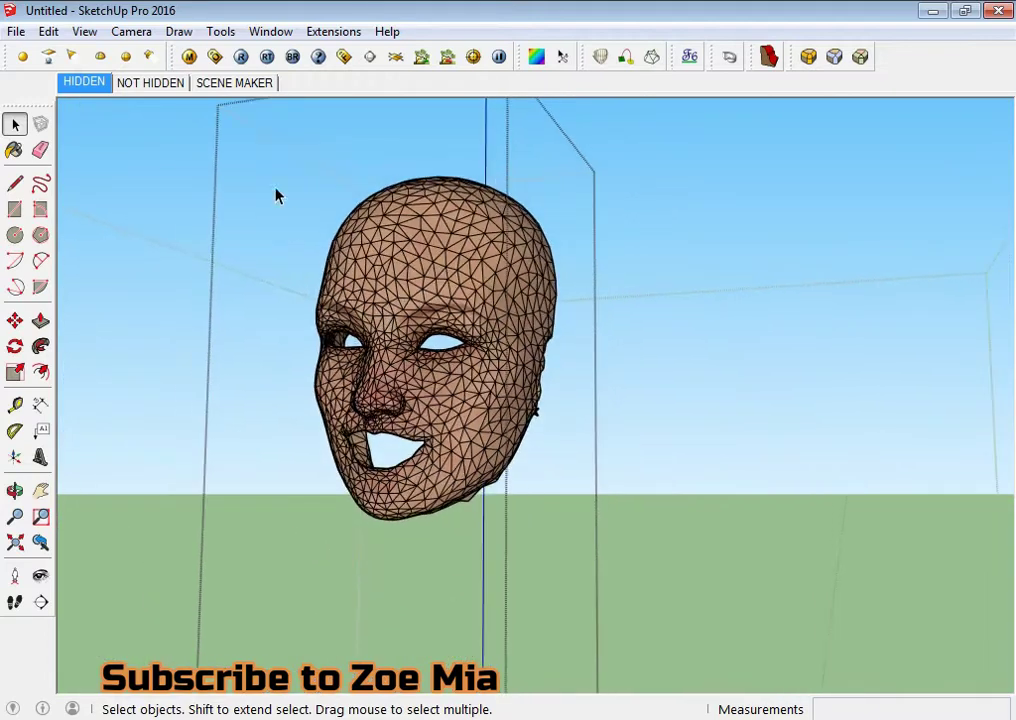
drag(428, 466, 680, 698)
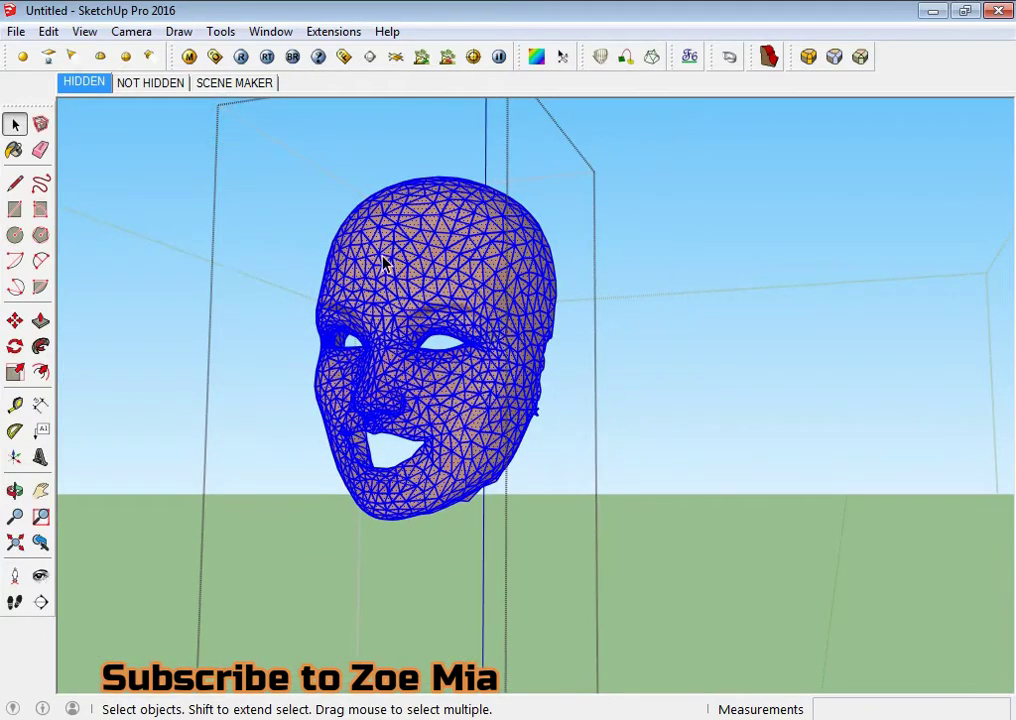
scroll(544, 311, up, 2)
scroll(560, 332, up, 2)
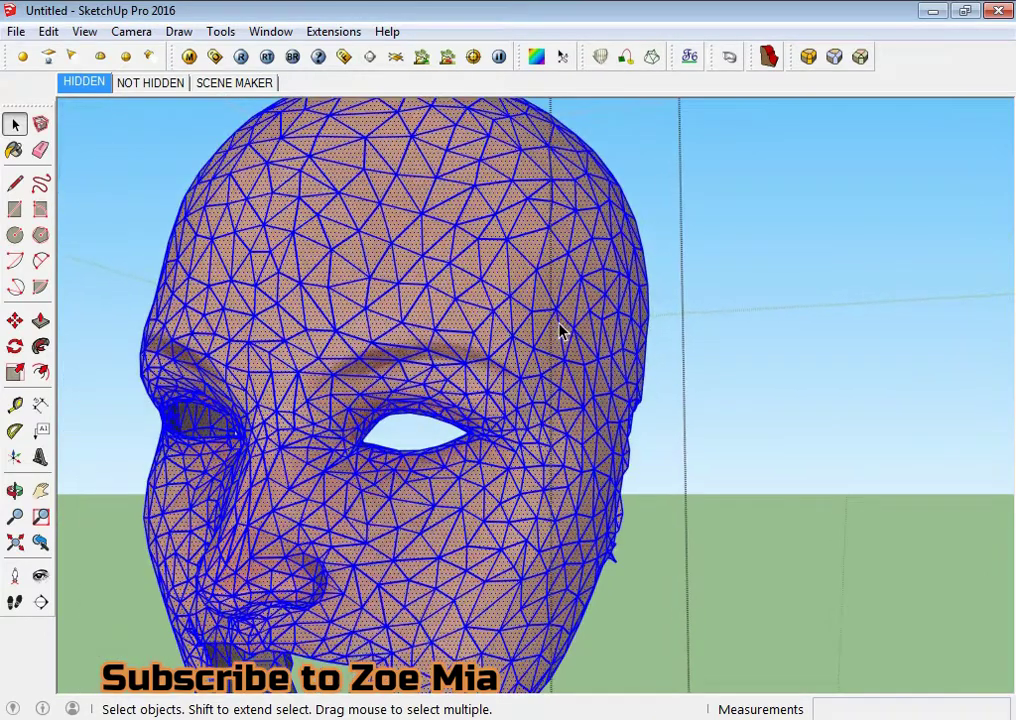
Step: Run the Clean-up extension on the selected face mask mesh
click(333, 31)
click(447, 100)
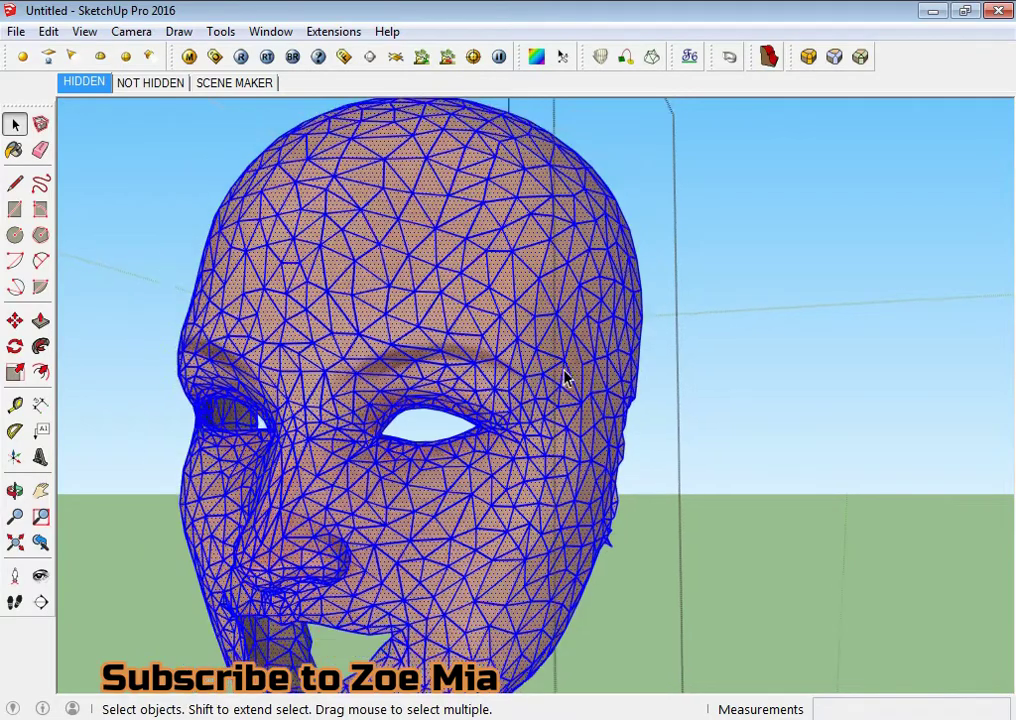
scroll(565, 370, down, 2)
scroll(565, 370, up, 2)
Step: Reselect the face mesh, test deleting it, then undo to restore it
click(751, 368)
mouse_move(607, 388)
middle_down()
mouse_move(585, 431)
mouse_move(671, 420)
mouse_move(549, 501)
middle_up()
click(572, 520)
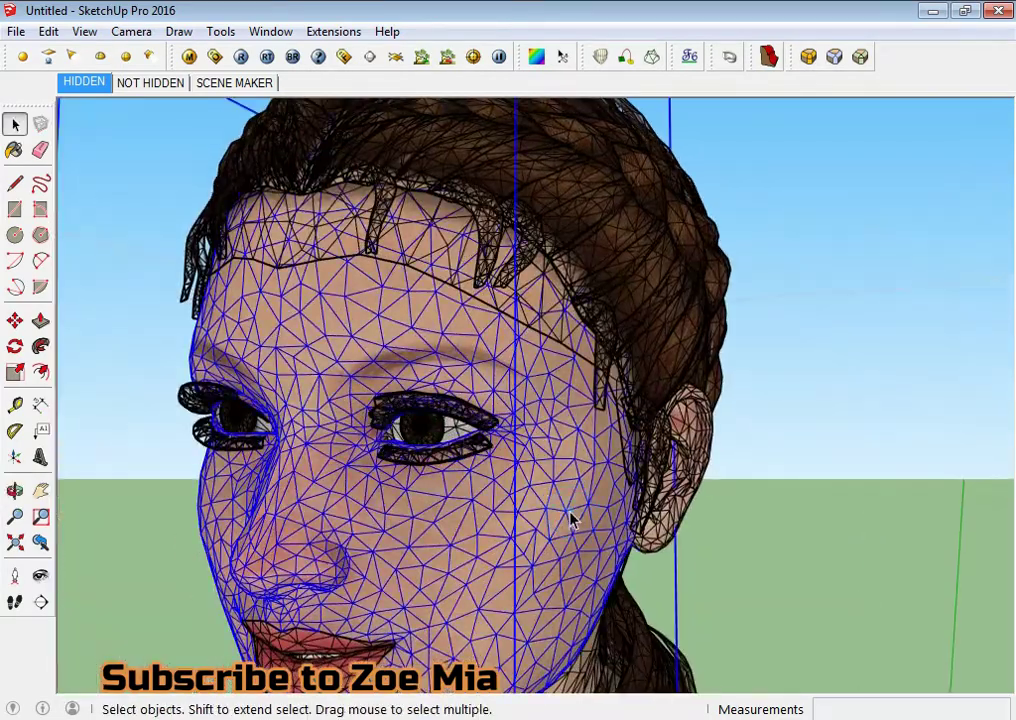
key(Delete)
key(ctrl+z)
click(40, 150)
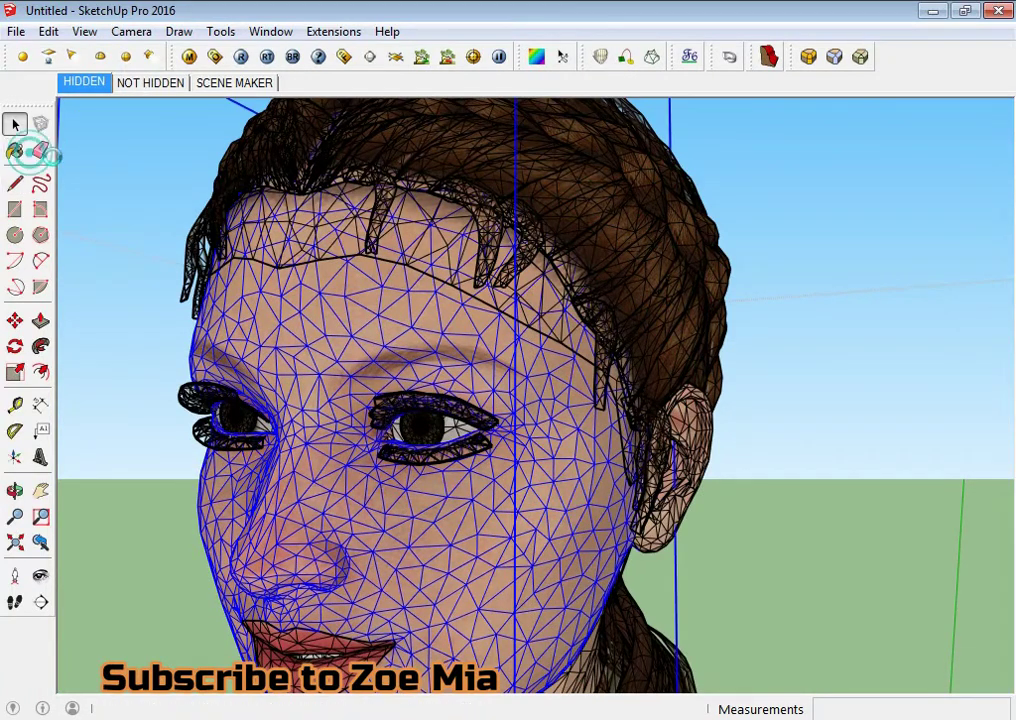
Step: Bring up the Soften Edges tray and soften the face mesh to 33.8 degrees
key(b)
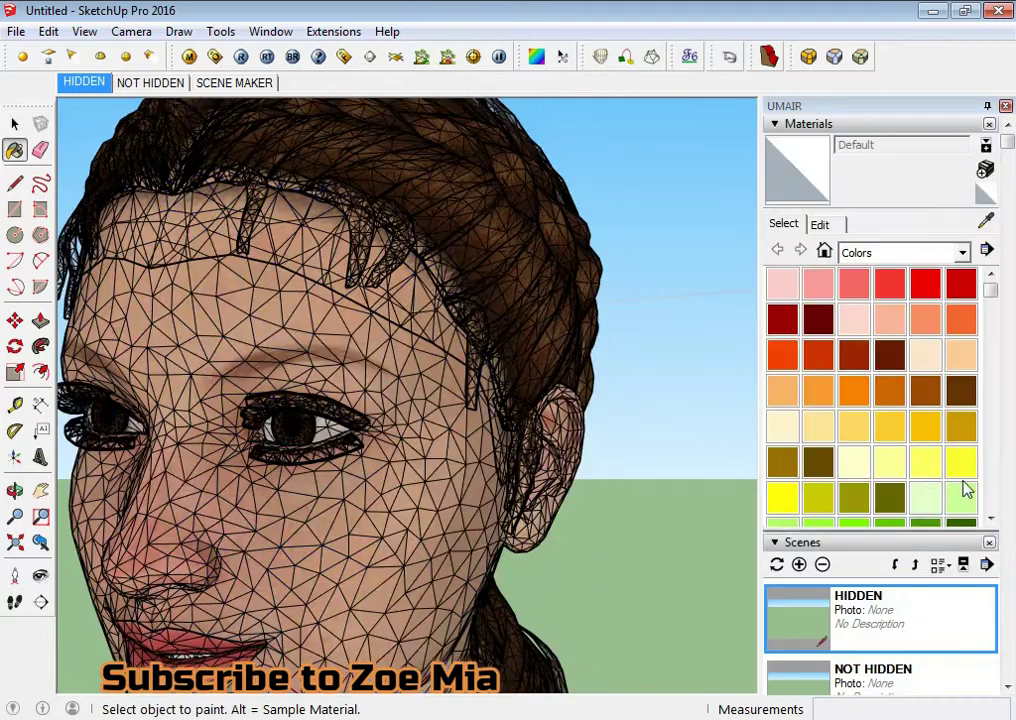
scroll(962, 486, down, 5)
scroll(940, 500, down, 5)
scroll(900, 450, down, 3)
scroll(848, 340, up, 5)
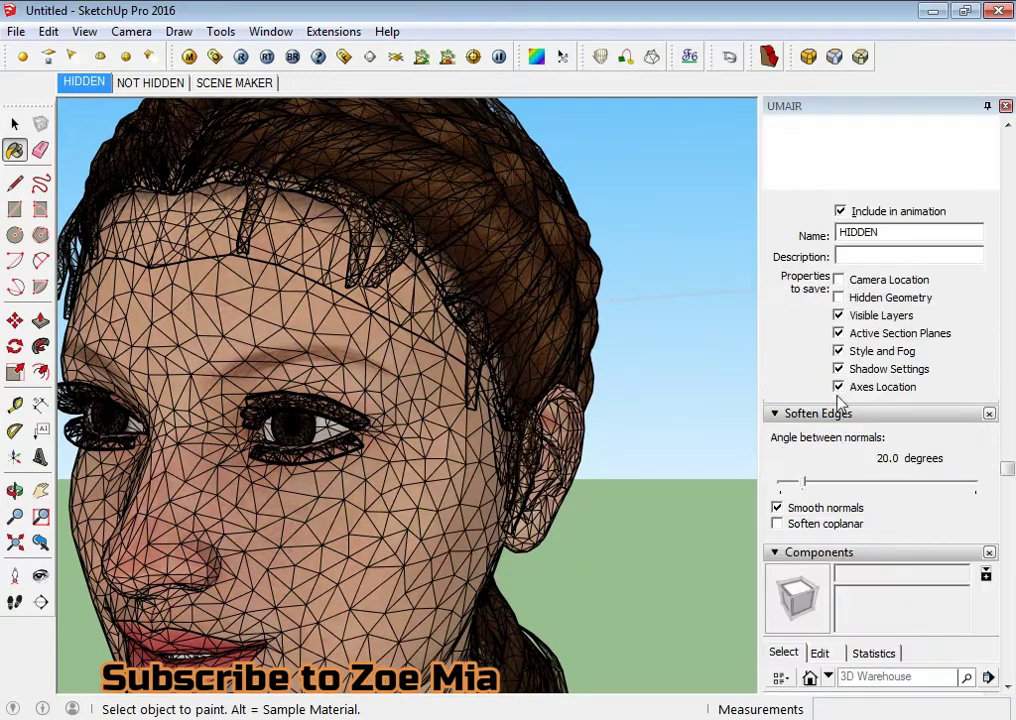
key(space)
click(405, 545)
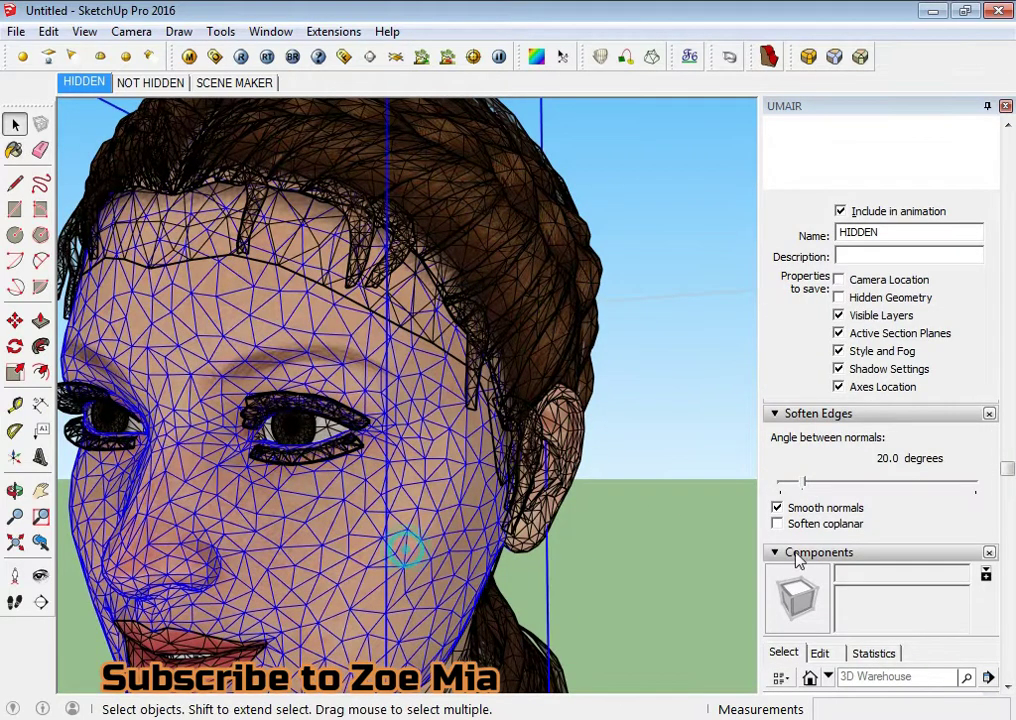
drag(805, 482, 818, 482)
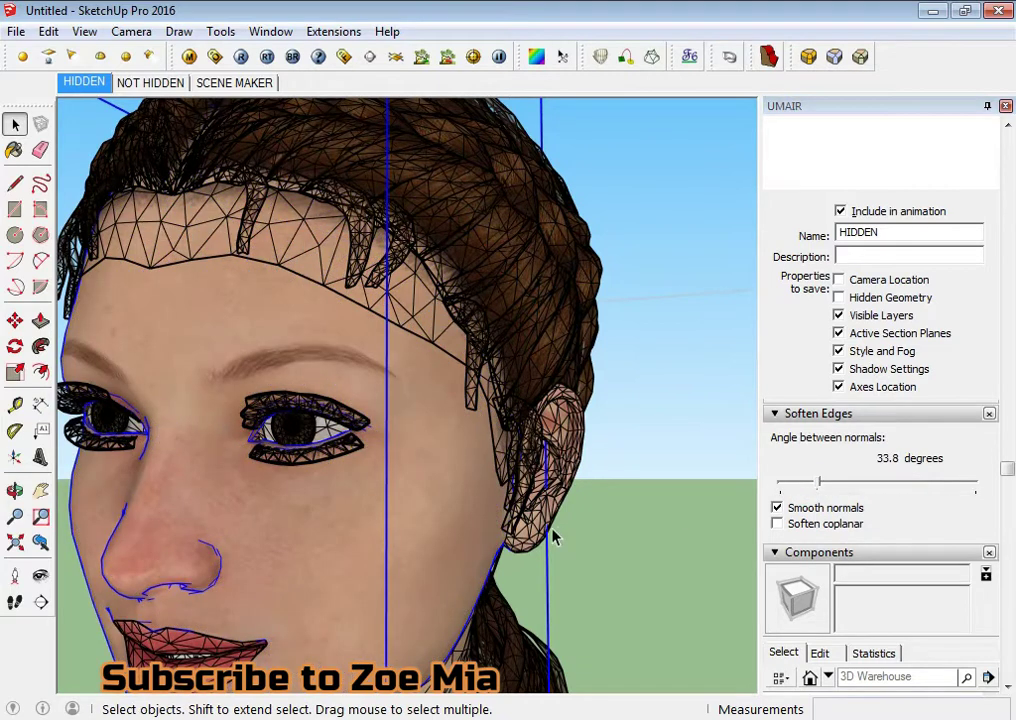
Step: Select the lips mesh and soften it, raising the angle from 33.8 to 37.5 degrees
mouse_move(415, 508)
middle_down()
mouse_move(404, 415)
mouse_move(386, 449)
mouse_move(265, 490)
middle_up()
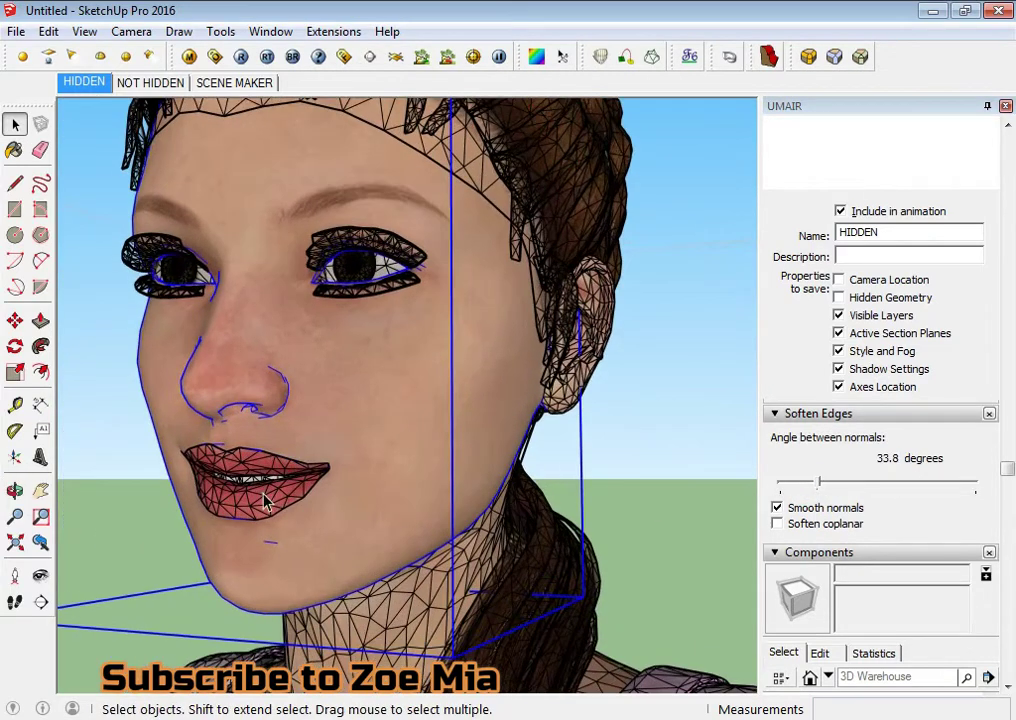
click(265, 503)
scroll(265, 503, up, 2)
drag(818, 482, 818, 482)
scroll(222, 478, up, 1)
scroll(222, 478, up, 1)
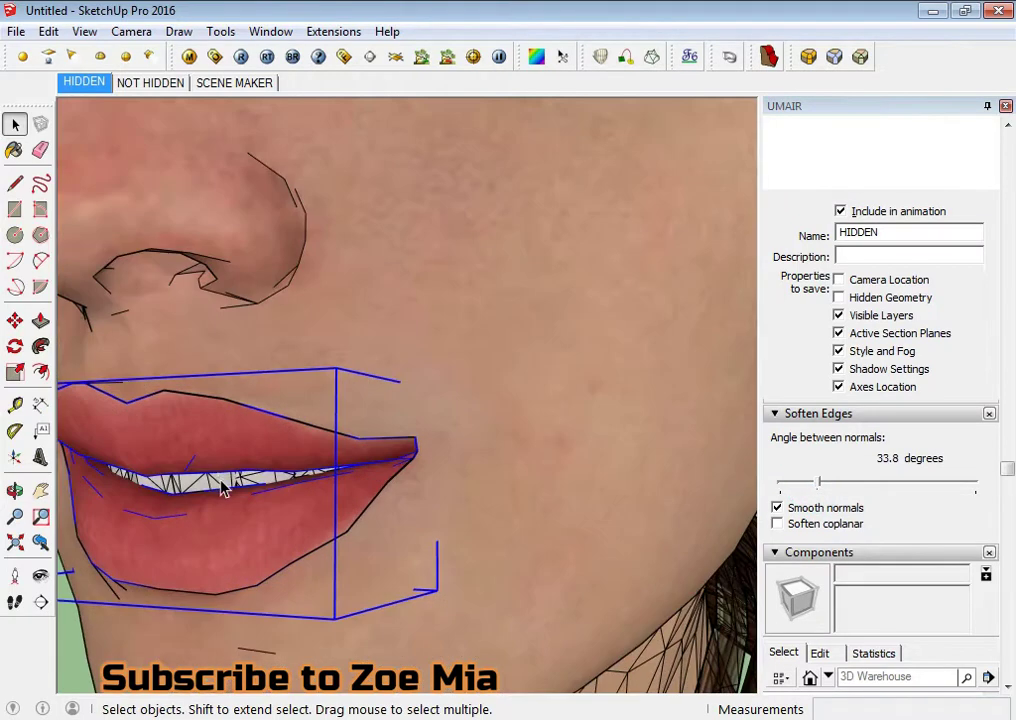
scroll(222, 482, up, 1)
drag(818, 483, 822, 483)
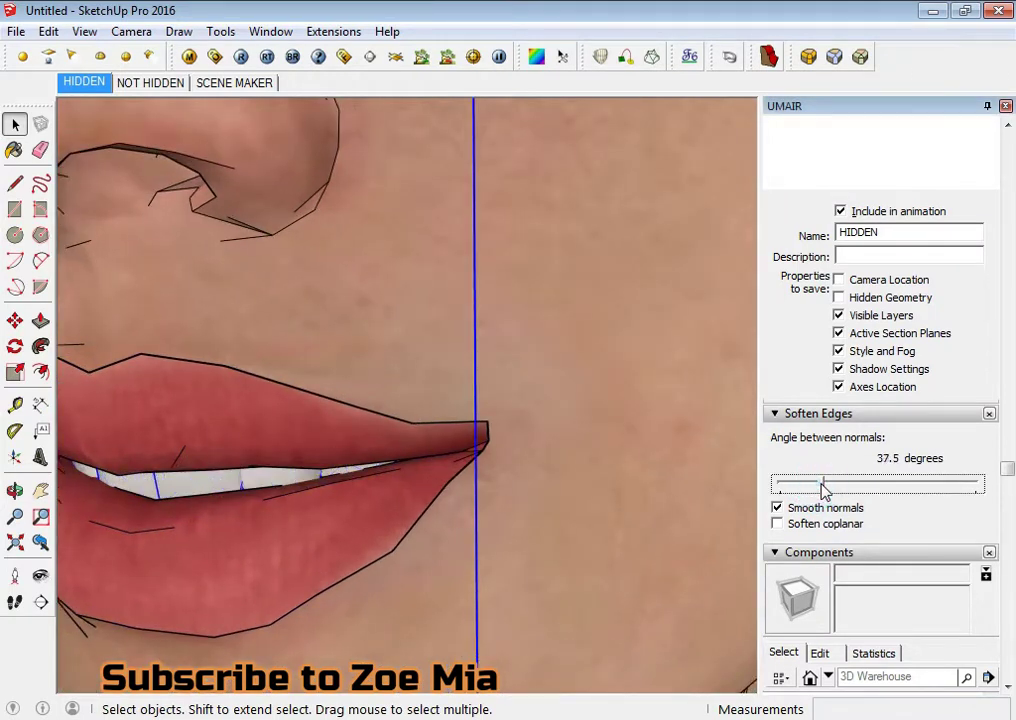
scroll(215, 347, down, 1)
scroll(214, 300, down, 2)
Step: Select the eyes, mouth and head parts together and soften them to 44.8 degrees
middle_drag(214, 281, 395, 435)
scroll(494, 154, down, 3)
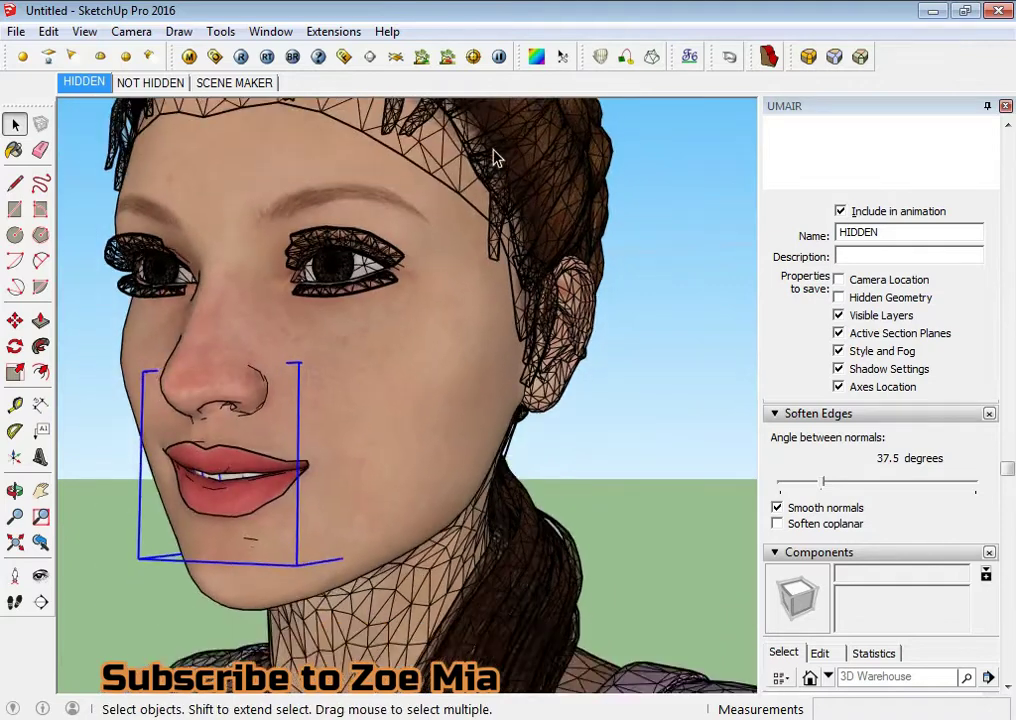
scroll(469, 193, down, 2)
middle_drag(469, 193, 504, 379)
drag(181, 154, 656, 566)
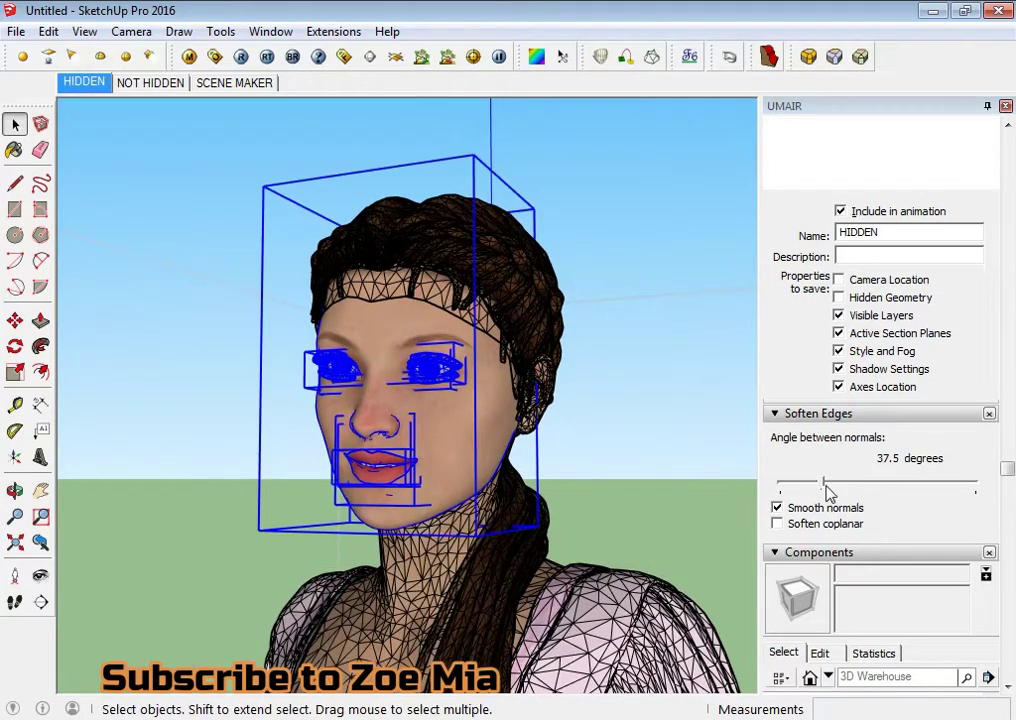
drag(826, 484, 832, 484)
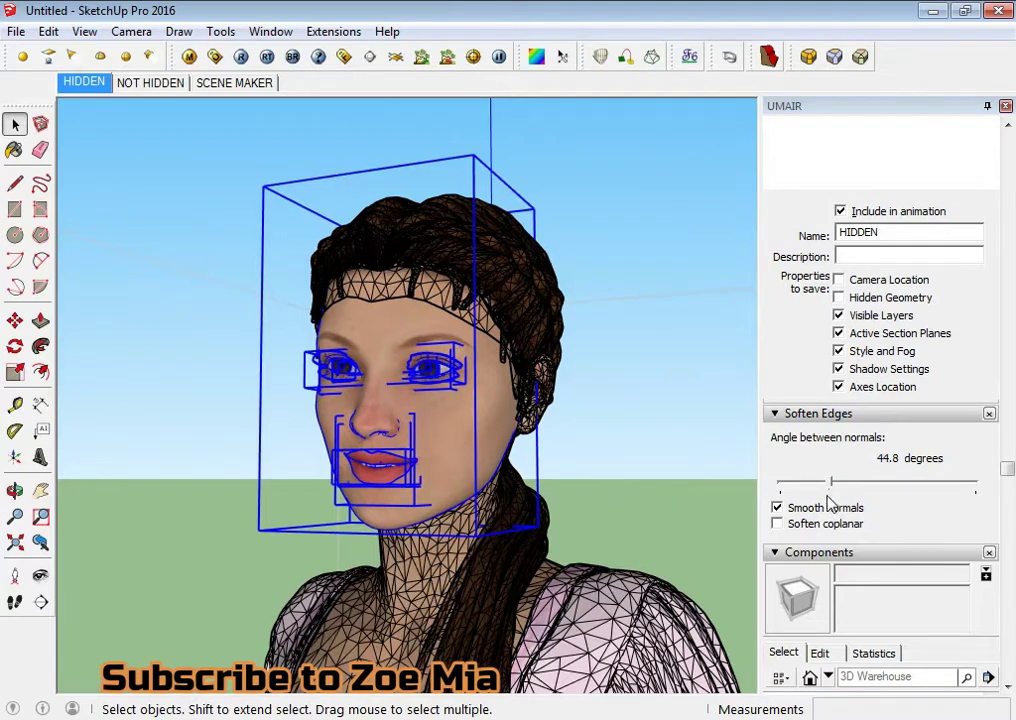
click(745, 479)
scroll(440, 280, up, 5)
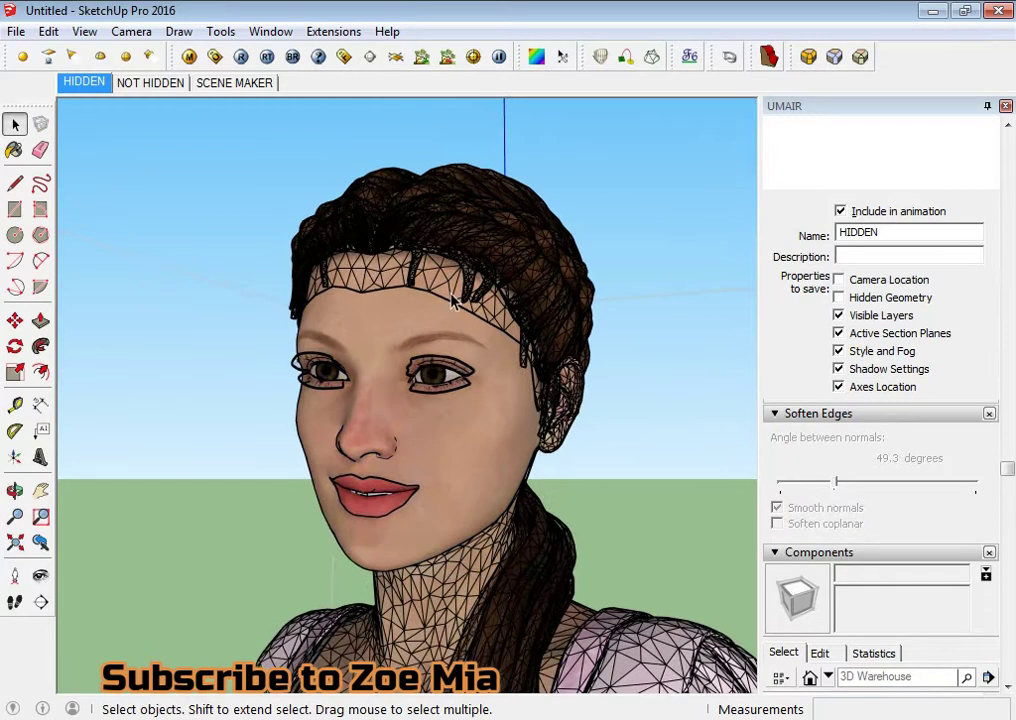
Step: Select the braided hair component, orbit around it in isolation, and pick its hair mesh
click(435, 275)
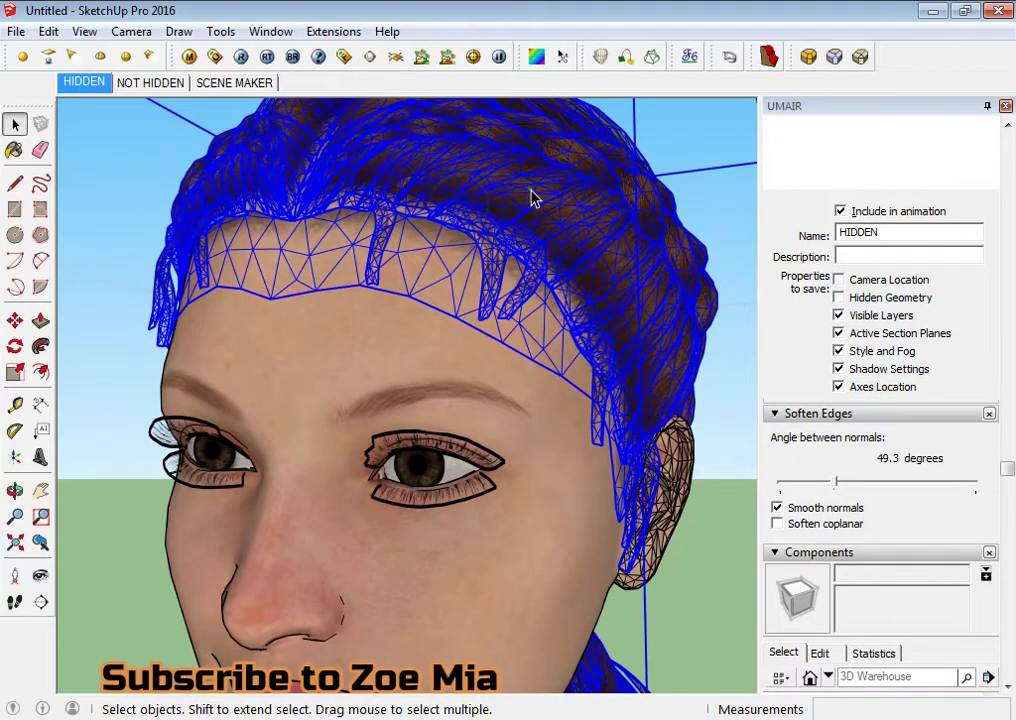
scroll(533, 198, up, 4)
middle_drag(519, 225, 442, 503)
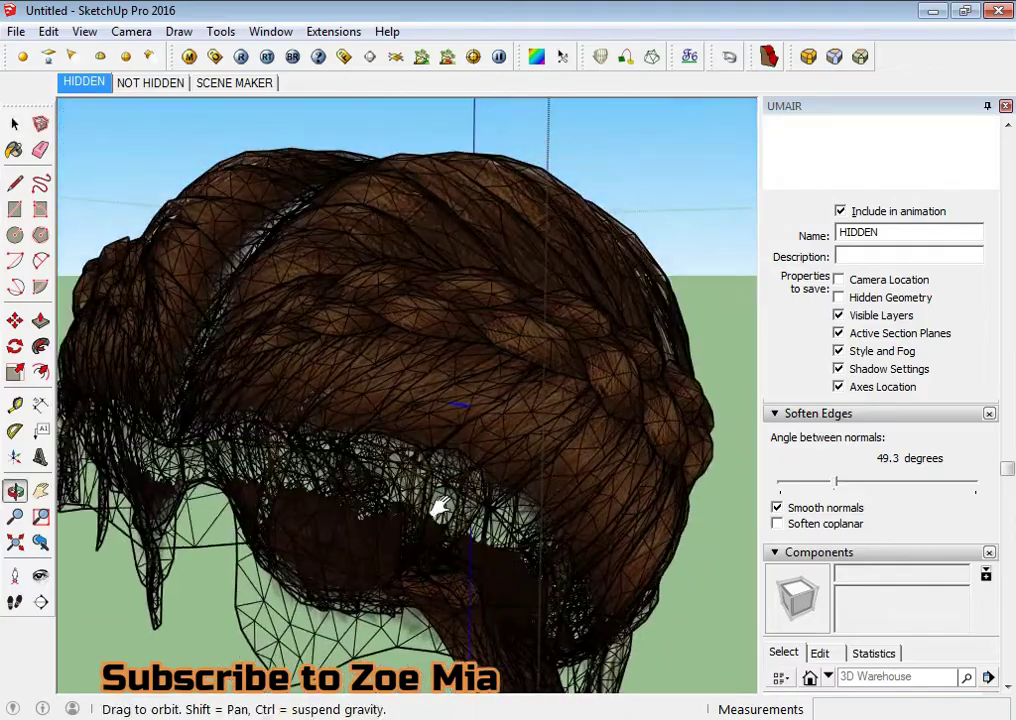
scroll(556, 465, up, 3)
scroll(490, 465, up, 2)
scroll(494, 440, down, 1)
scroll(494, 436, down, 2)
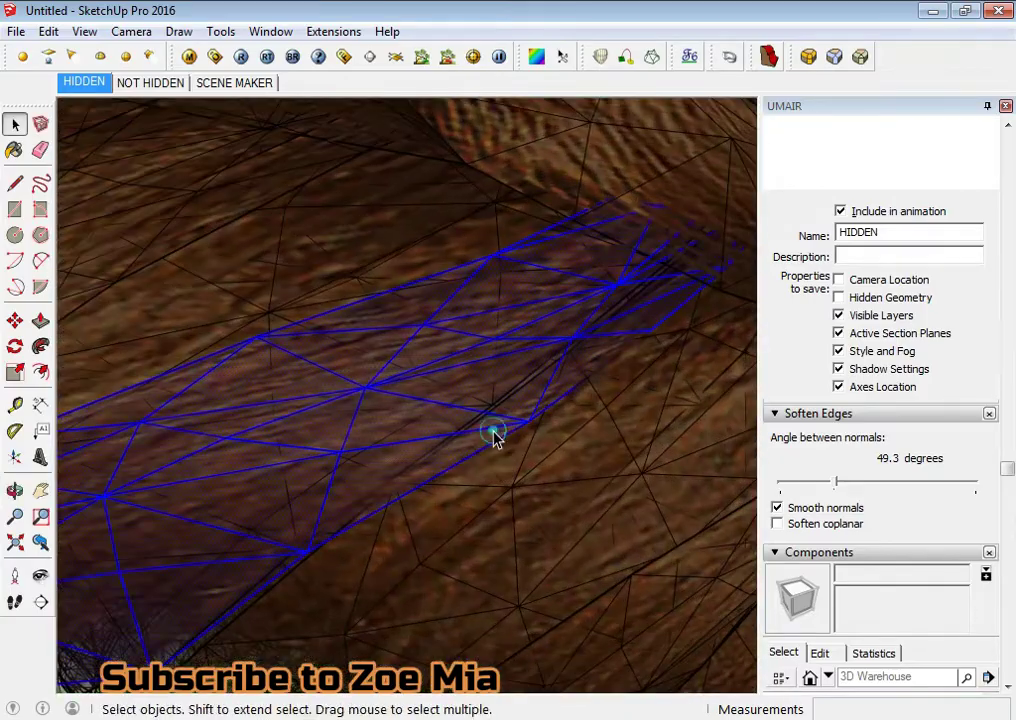
scroll(499, 422, down, 2)
scroll(505, 413, down, 2)
scroll(505, 413, down, 3)
scroll(415, 340, down, 3)
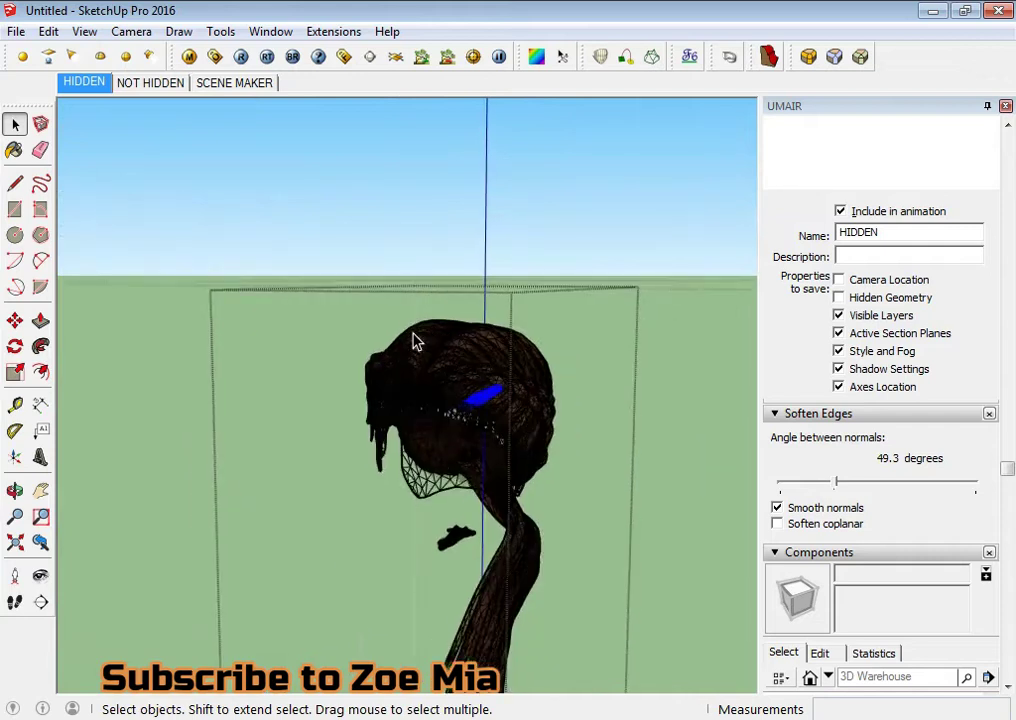
scroll(304, 265, down, 1)
scroll(412, 382, down, 1)
middle_drag(412, 382, 224, 238)
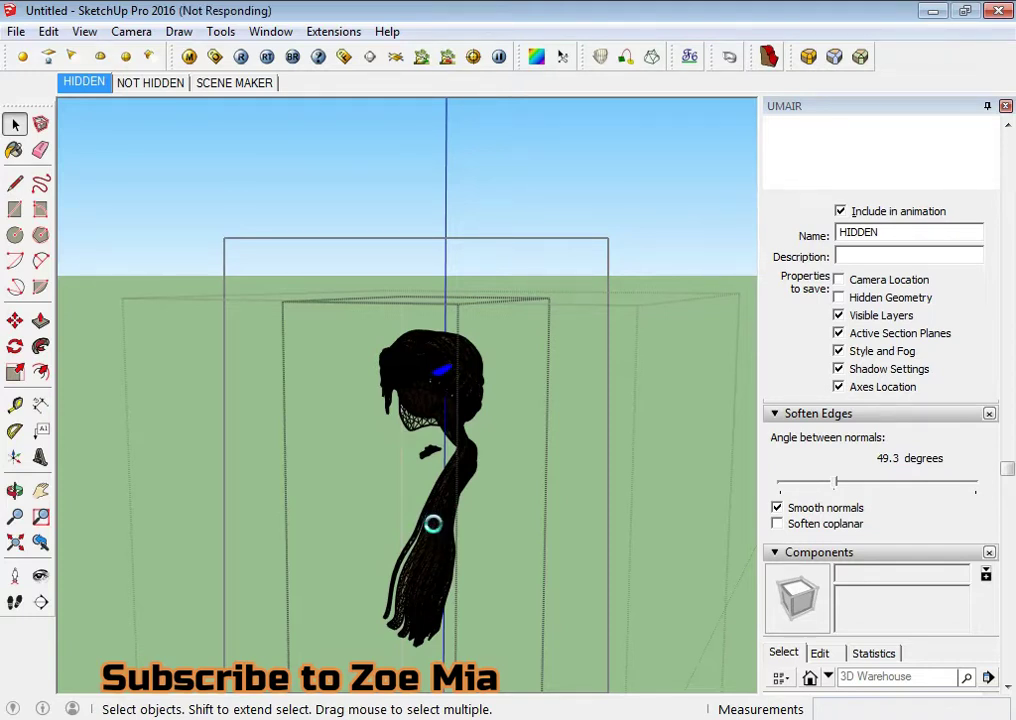
click(432, 523)
Step: Run Extensions > Clean-up on the hair model and zoom in on it
click(333, 31)
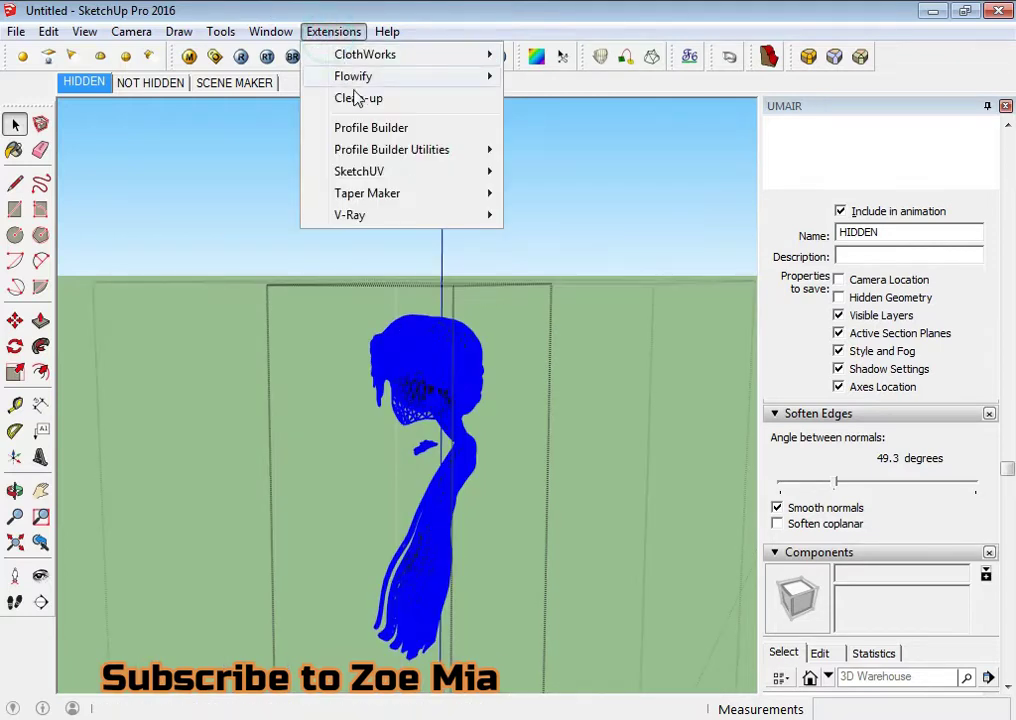
click(360, 105)
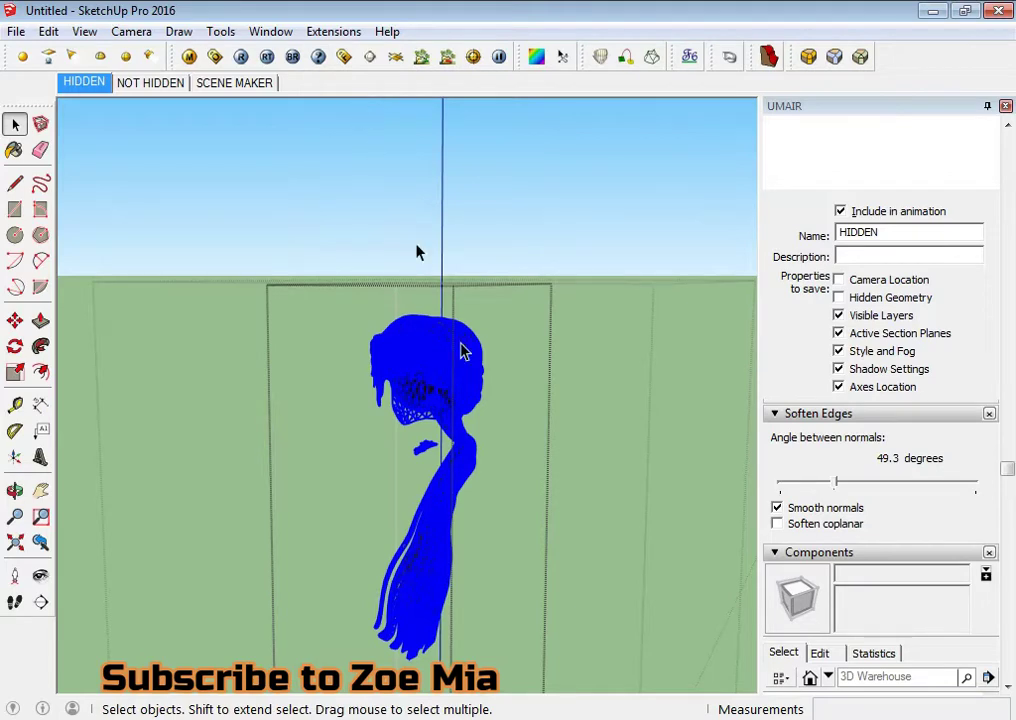
scroll(440, 320, up, 1)
scroll(460, 379, up, 2)
scroll(498, 343, up, 2)
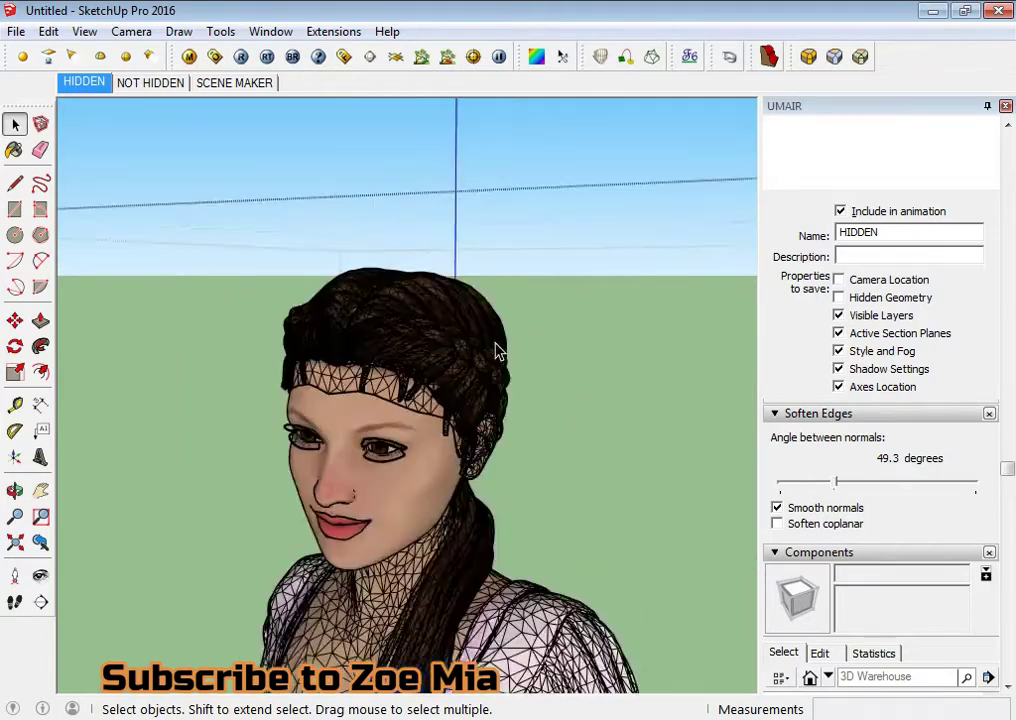
scroll(460, 350, up, 2)
scroll(393, 378, up, 2)
scroll(361, 415, up, 1)
Step: Delete the triangulated mesh strip along the hairline, then zoom back out
middle_drag(360, 430, 490, 352)
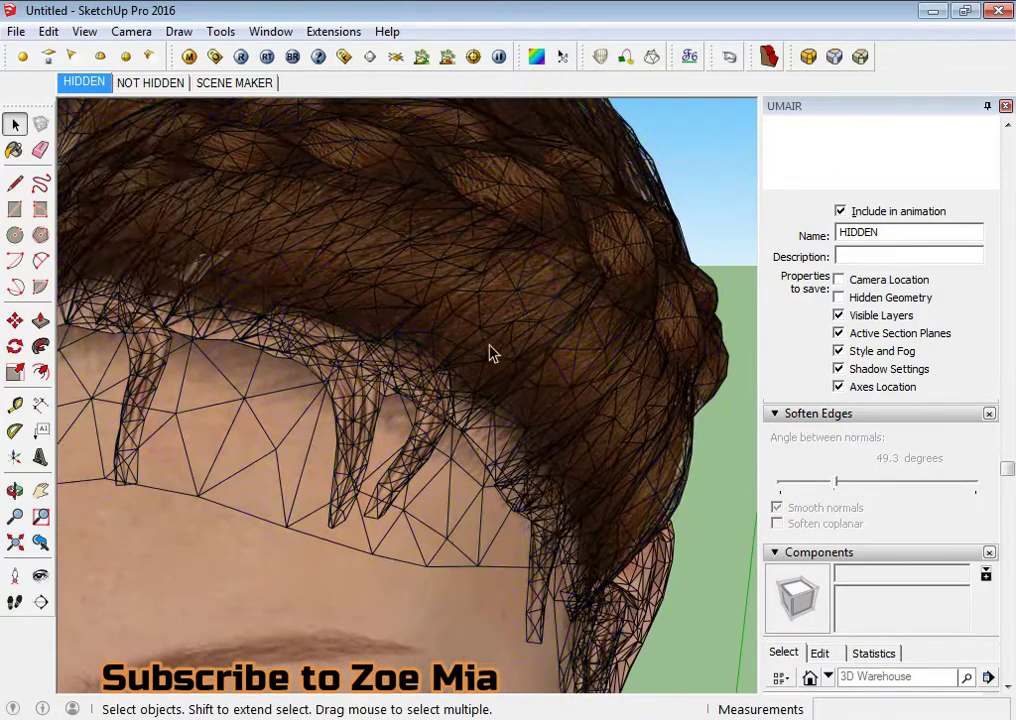
click(490, 315)
key(Delete)
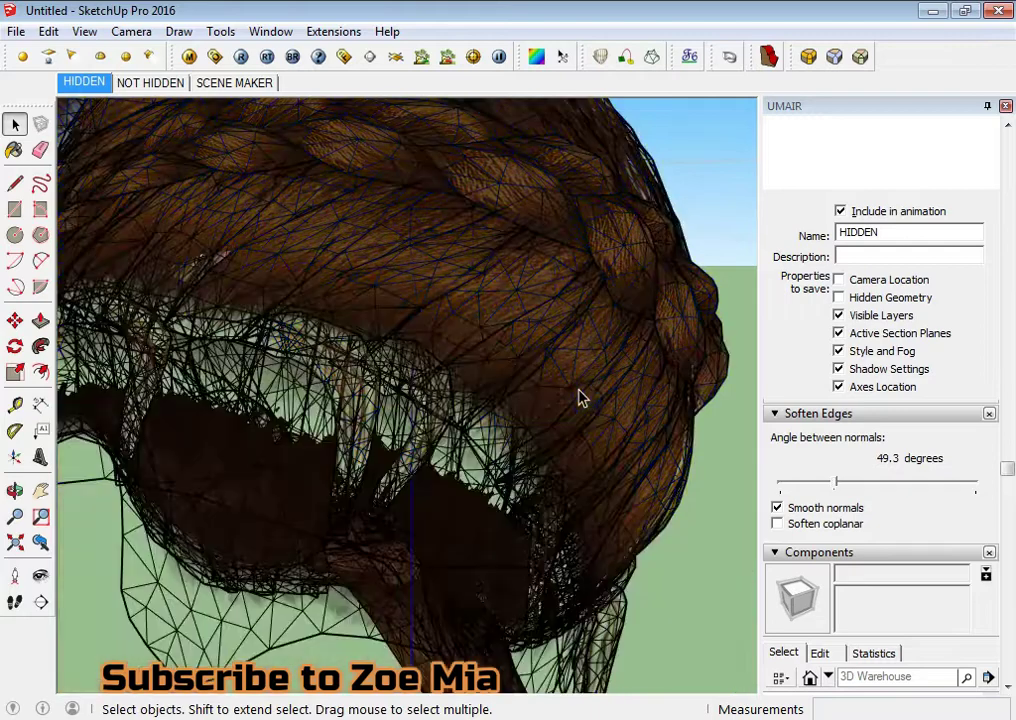
click(540, 320)
scroll(520, 358, down, 1)
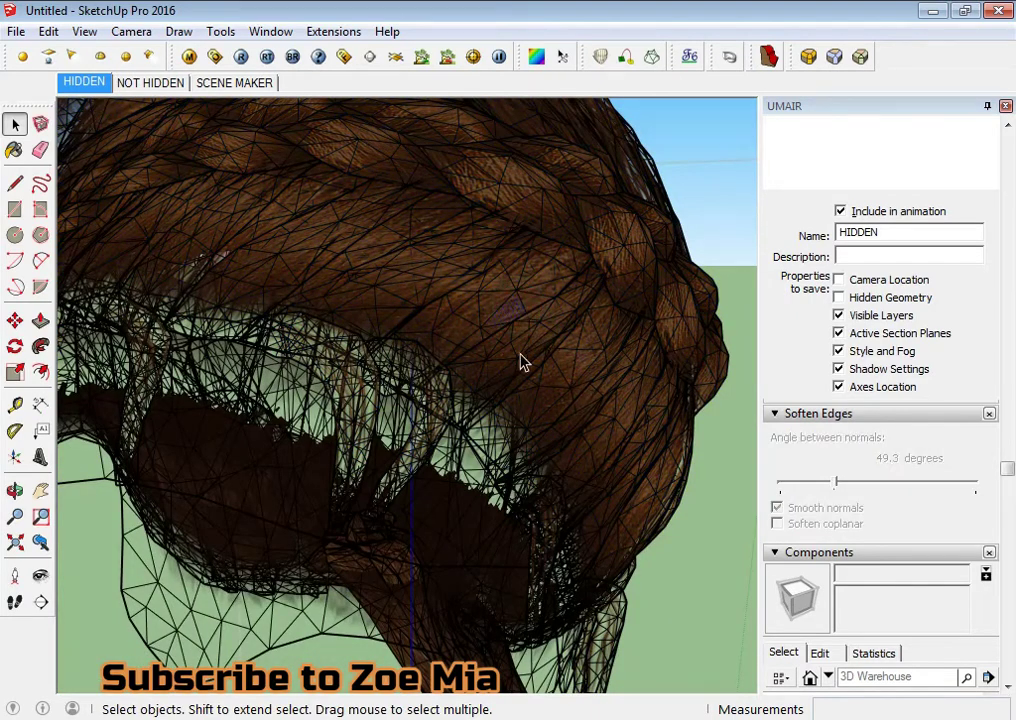
scroll(524, 362, down, 2)
scroll(520, 358, down, 2)
scroll(518, 358, down, 2)
scroll(518, 358, down, 2)
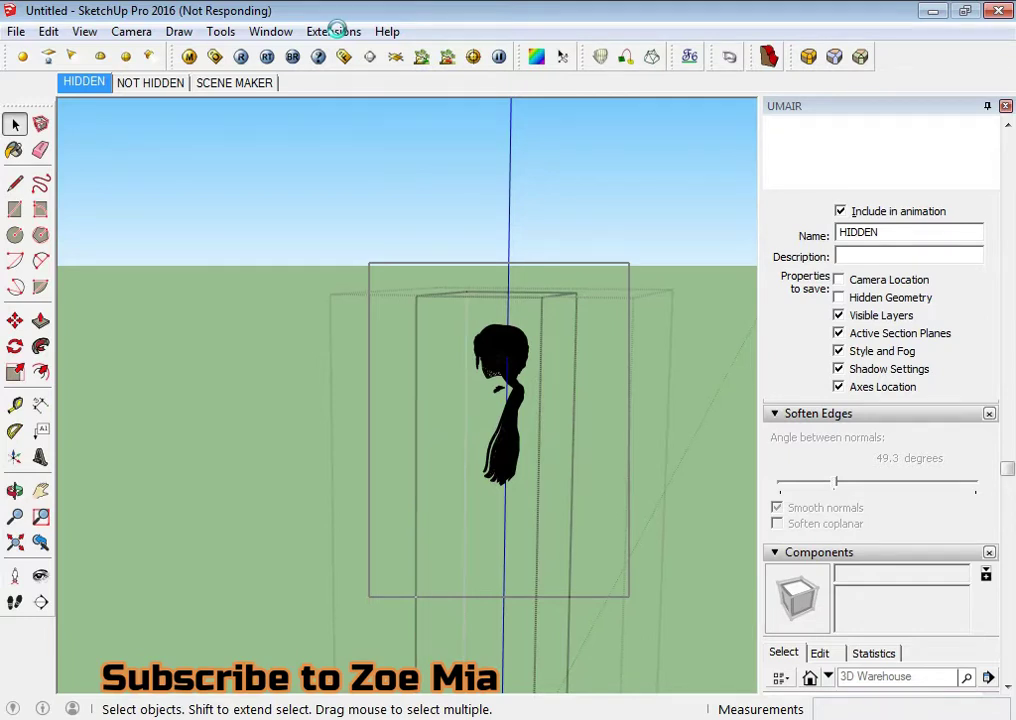
Step: Clean up the hair geometry and soften its edges to 79.5 degrees
click(337, 31)
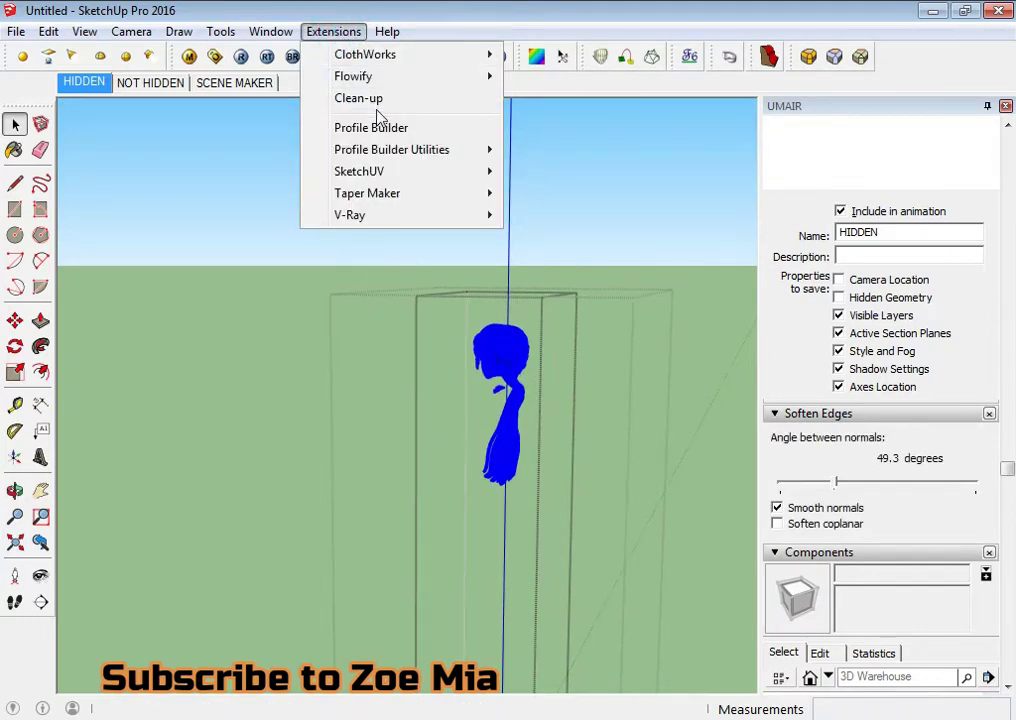
click(370, 100)
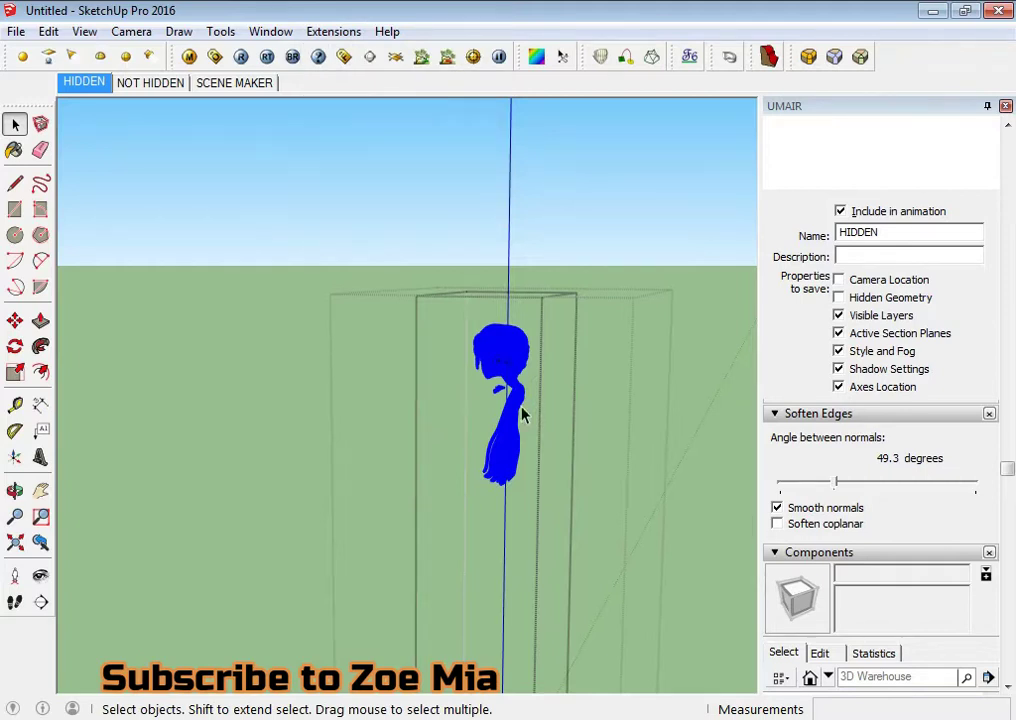
scroll(510, 390, up, 2)
scroll(497, 362, up, 3)
scroll(500, 300, up, 2)
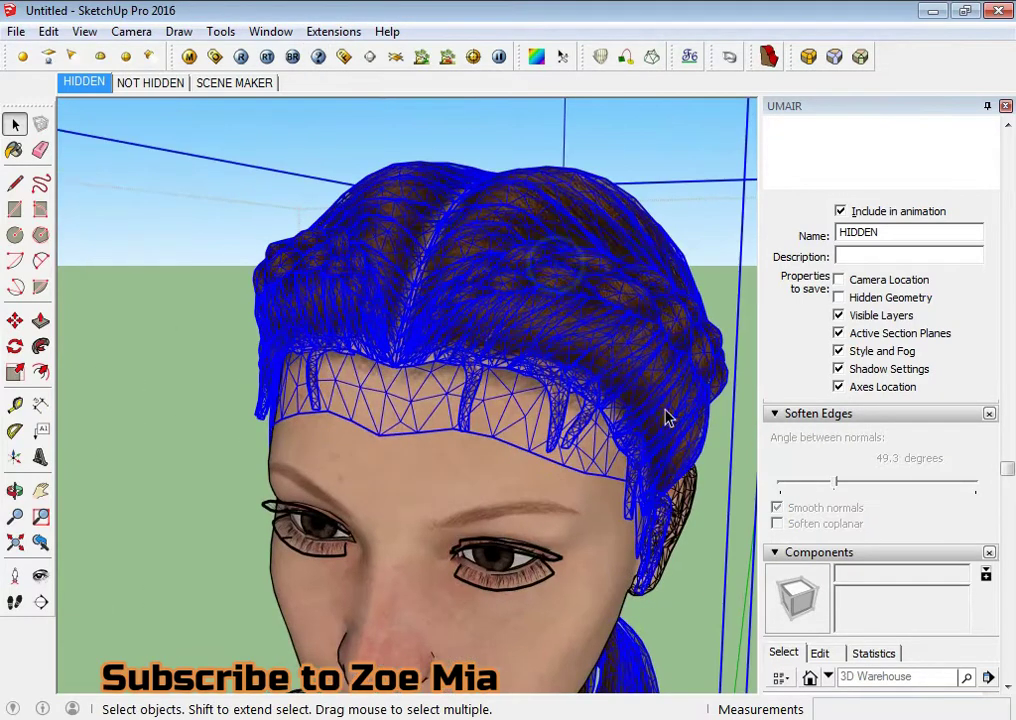
drag(837, 483, 855, 485)
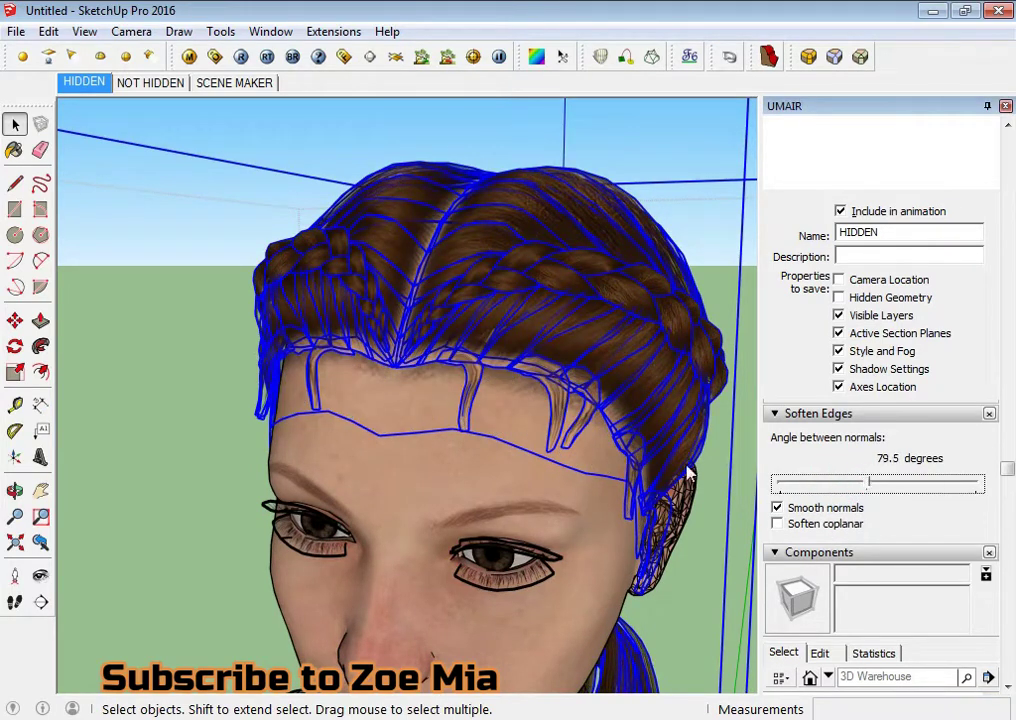
Step: Deselect the hair and orbit to inspect the softened braids
click(143, 260)
scroll(500, 320, up, 3)
mouse_move(551, 356)
middle_down()
mouse_move(220, 485)
mouse_move(427, 487)
mouse_move(408, 340)
mouse_move(280, 290)
mouse_move(420, 330)
middle_up()
scroll(427, 488, down, 3)
scroll(423, 505, down, 2)
Step: Select the ear and neck mesh and soften its edges to 61.2 degrees
click(450, 220)
middle_drag(450, 220, 560, 450)
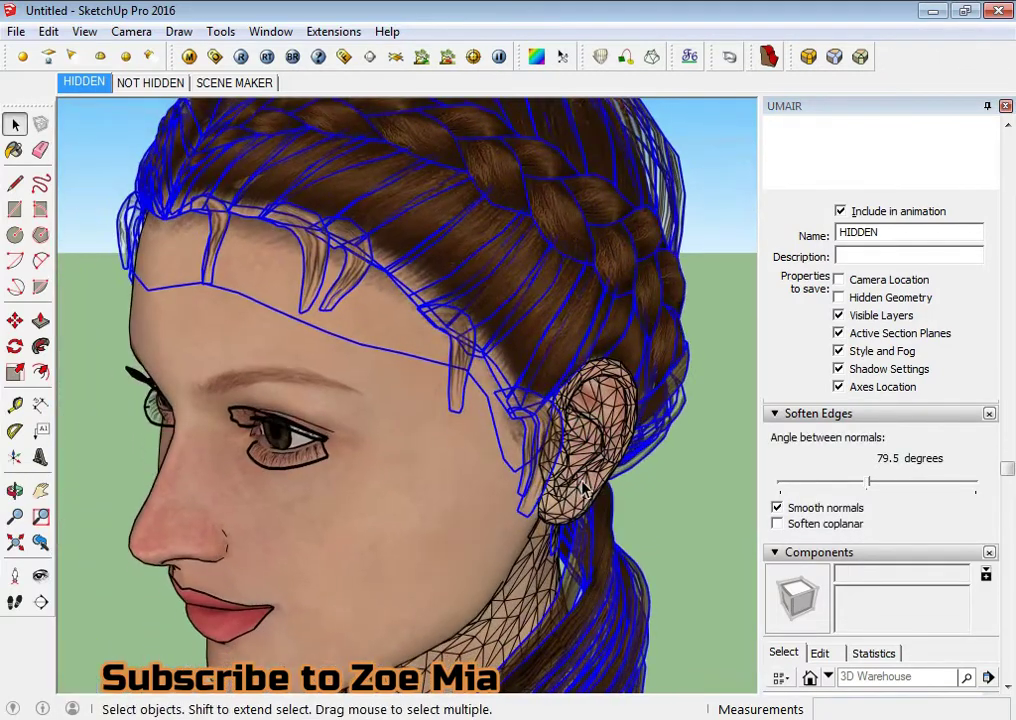
click(588, 488)
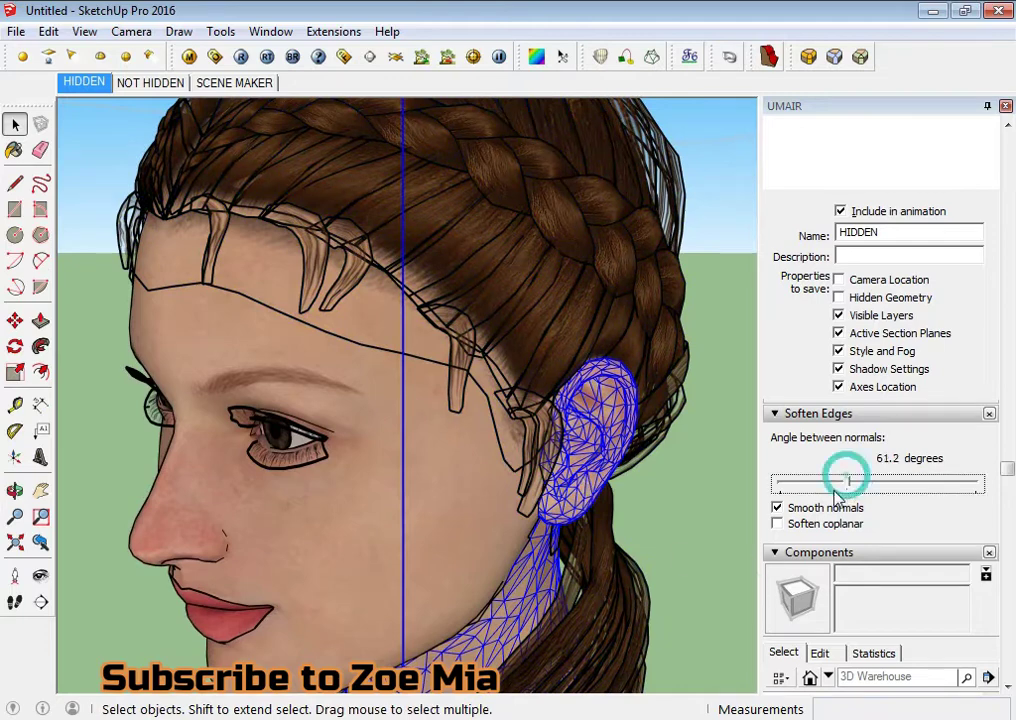
scroll(507, 527, down, 2)
middle_drag(420, 520, 507, 527)
Step: Orbit and zoom to view the smoothed head from the front
mouse_move(517, 316)
middle_down()
mouse_move(481, 431)
mouse_move(390, 365)
middle_up()
scroll(490, 438, up, 2)
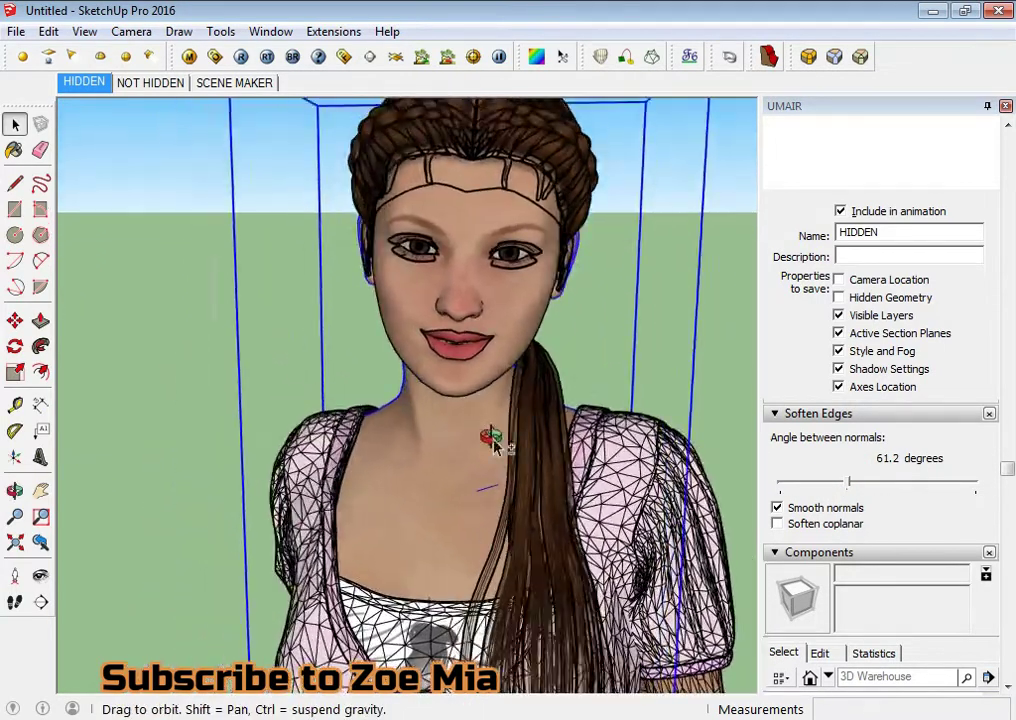
scroll(642, 400, up, 4)
scroll(660, 422, up, 2)
mouse_move(660, 422)
middle_down()
mouse_move(625, 443)
mouse_move(553, 367)
middle_up()
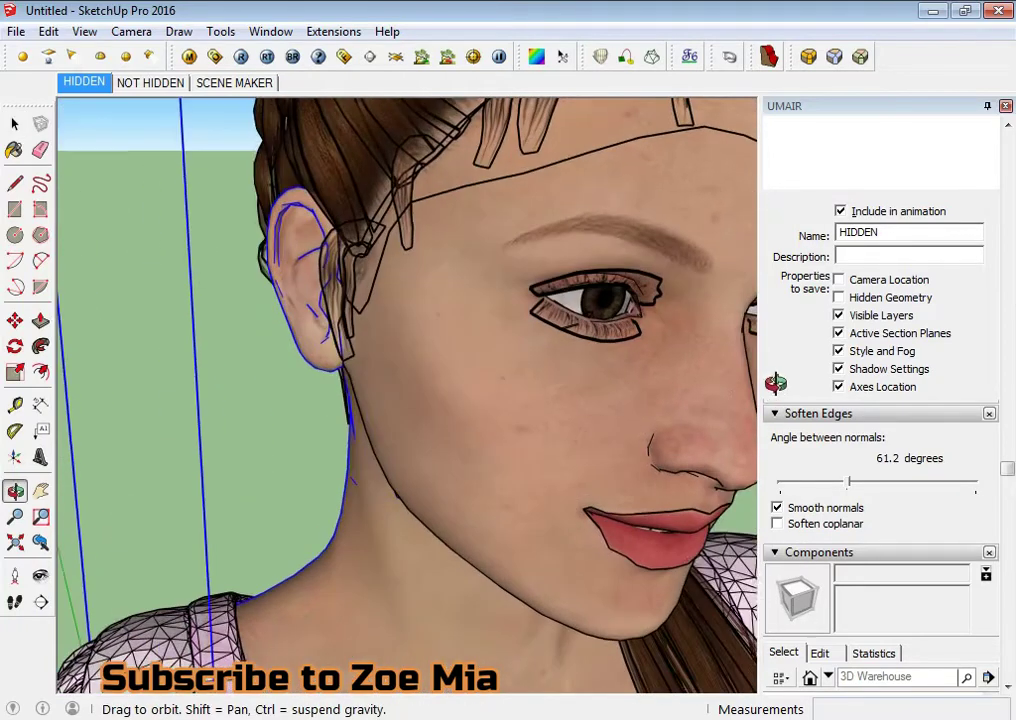
scroll(553, 367, down, 4)
scroll(542, 535, up, 3)
scroll(455, 470, down, 2)
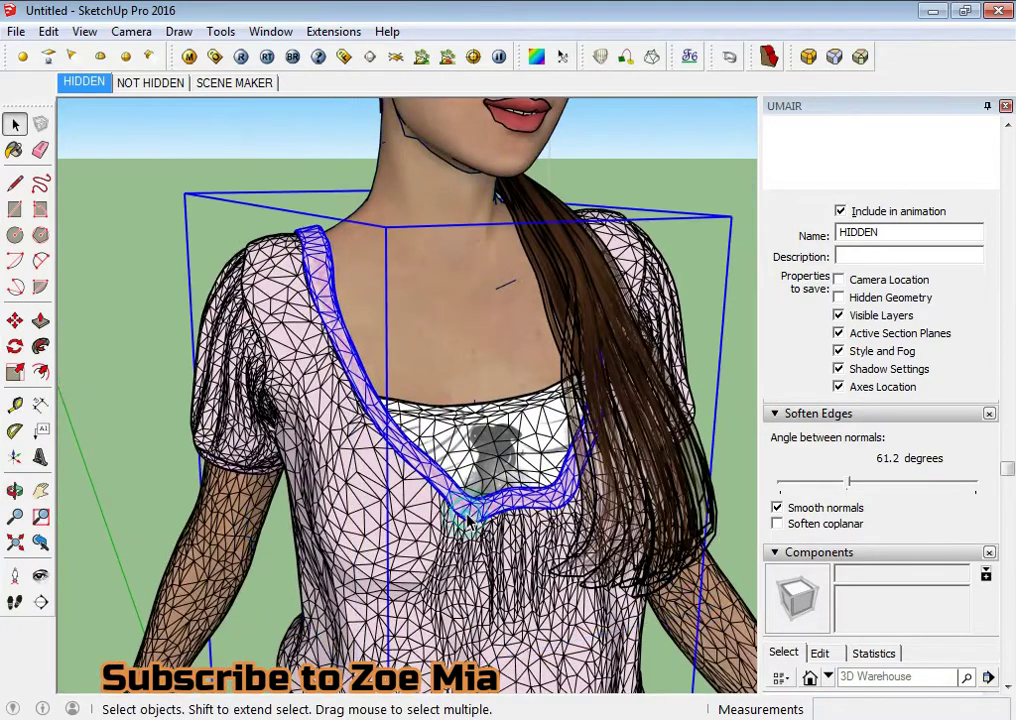
scroll(470, 480, down, 2)
scroll(480, 470, down, 2)
scroll(500, 460, down, 1)
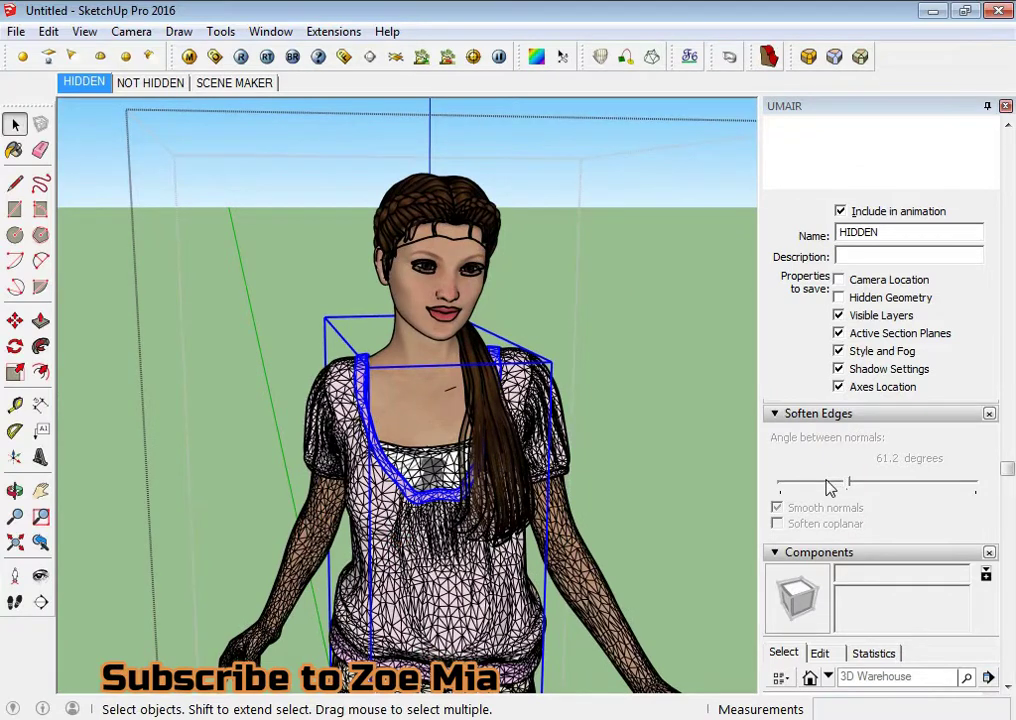
Step: Open the shirt group and soften the shirt mesh edges to 48.4 degrees
double_click(353, 442)
click(449, 551)
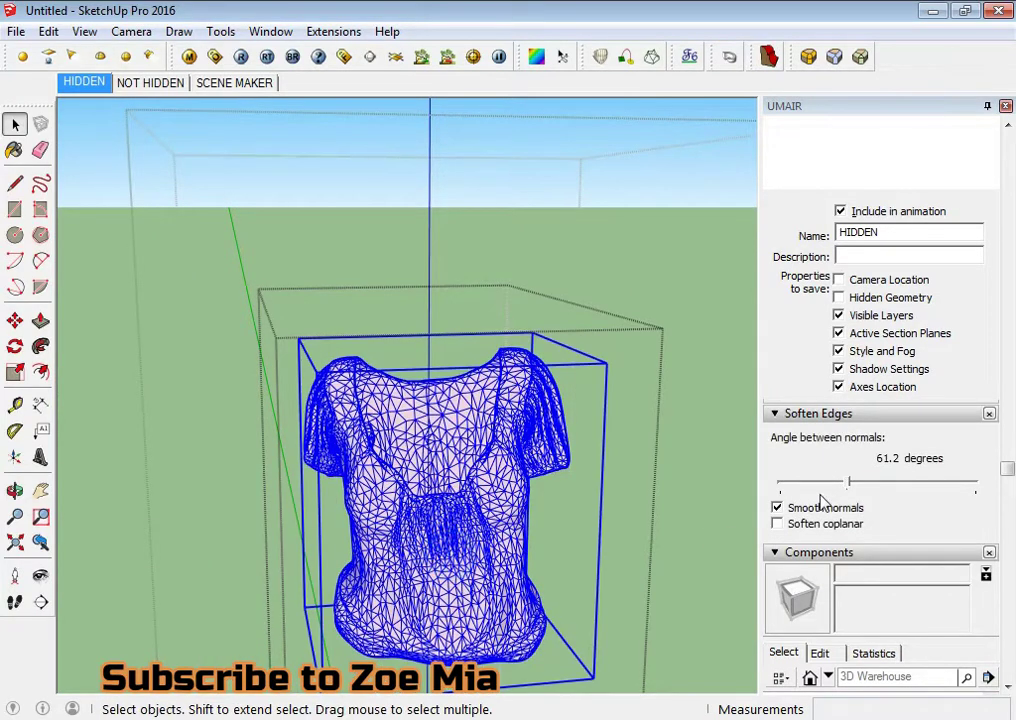
click(836, 487)
scroll(460, 510, up, 3)
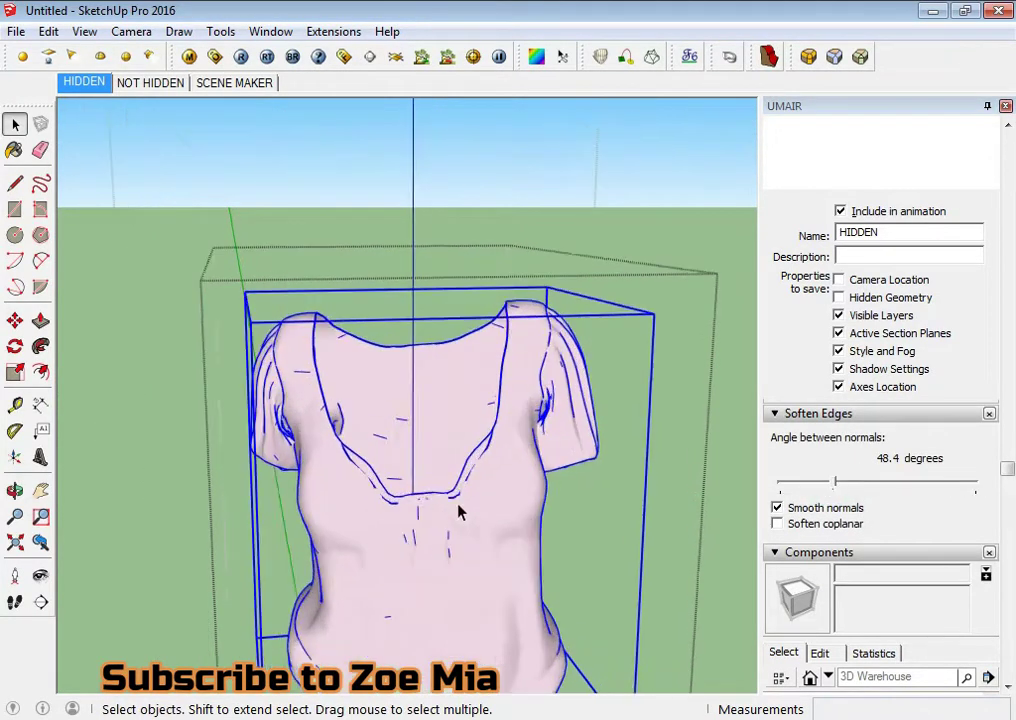
scroll(325, 498, up, 3)
scroll(325, 497, down, 3)
scroll(400, 556, down, 2)
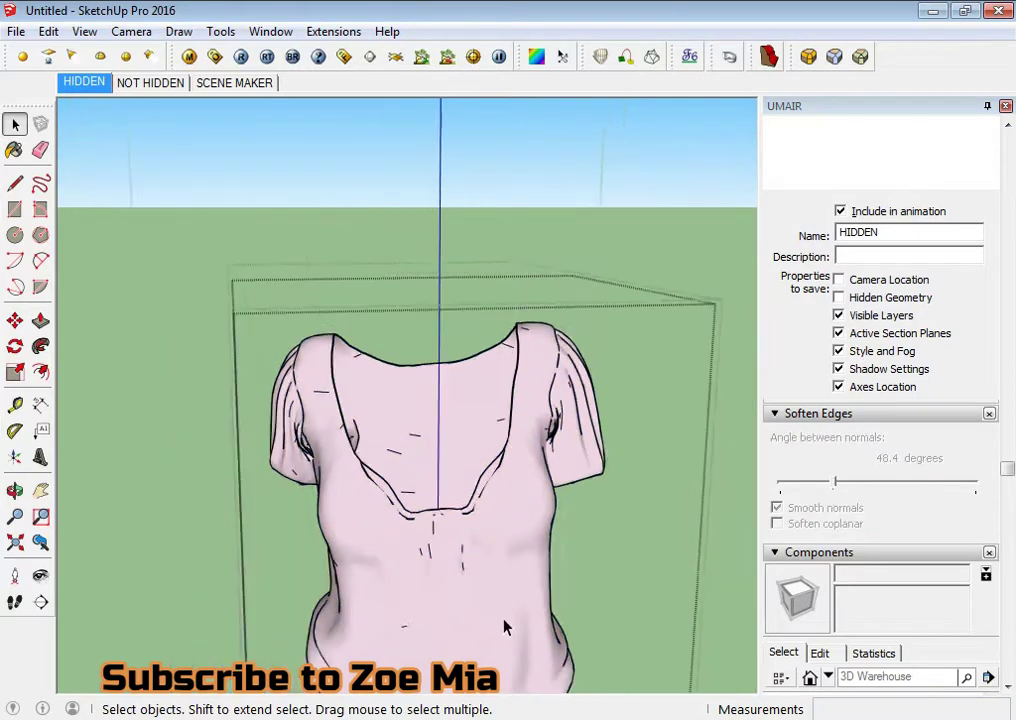
middle_drag(504, 626, 455, 466)
scroll(455, 467, down, 2)
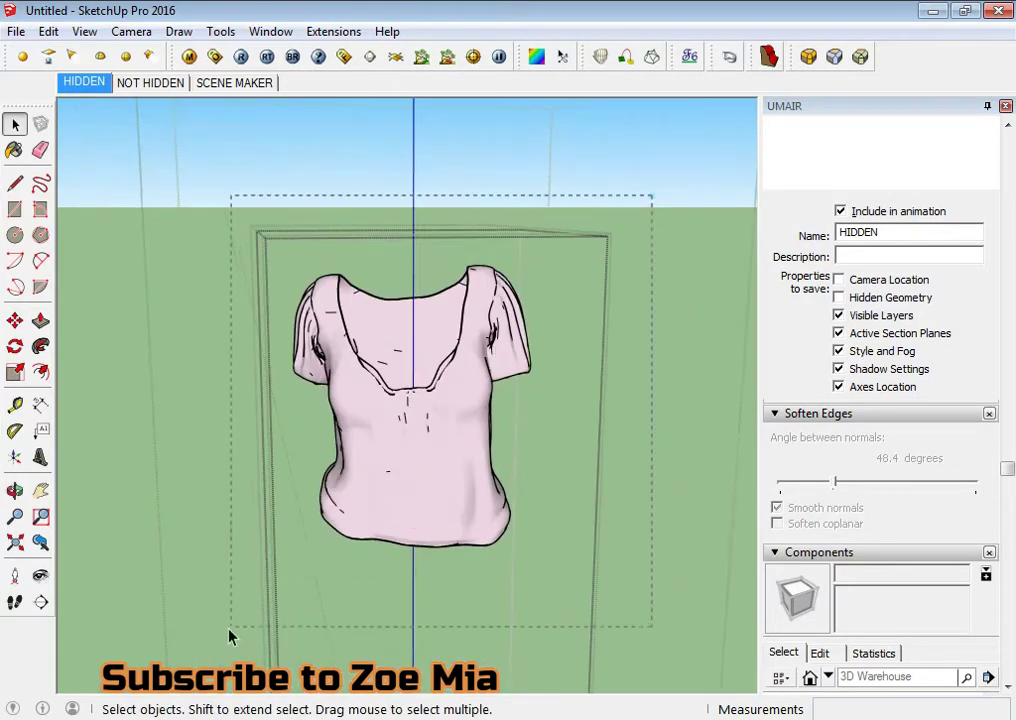
Step: Run Extensions > Clean-up on the shirt and orbit around to check it
click(356, 415)
scroll(386, 397, up, 2)
scroll(475, 459, up, 3)
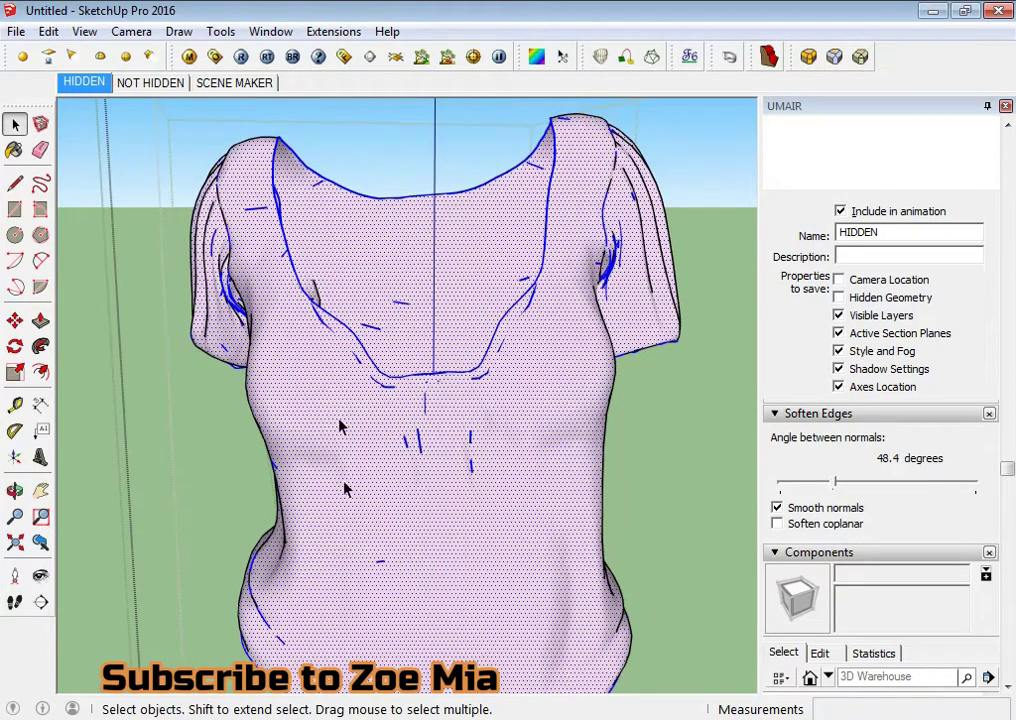
click(333, 32)
click(359, 105)
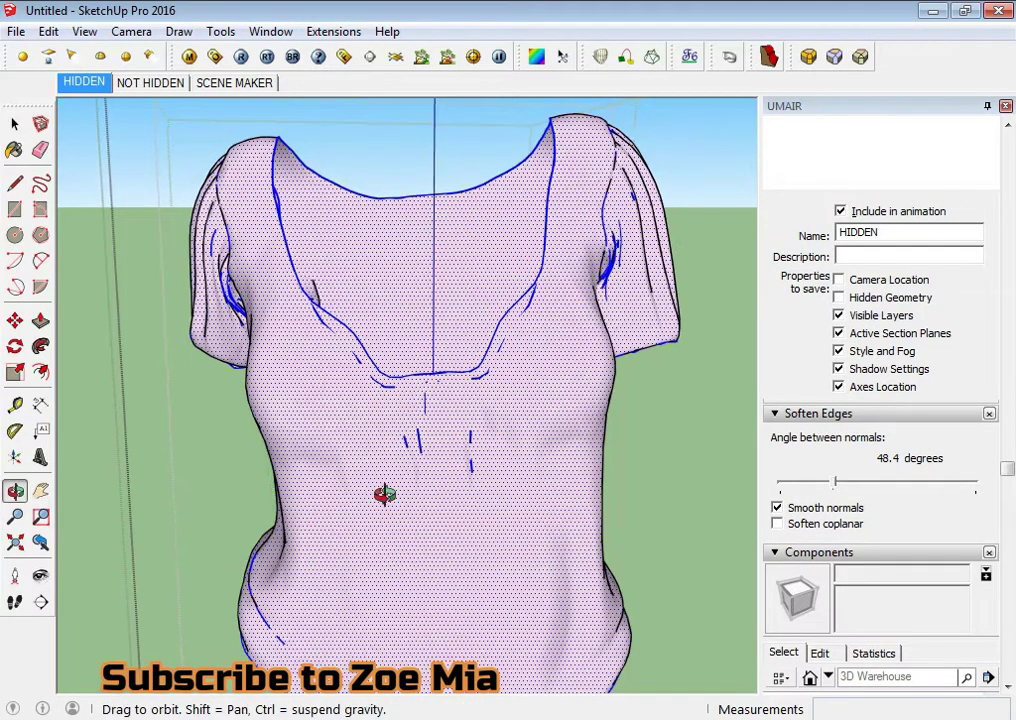
middle_drag(415, 485, 651, 472)
middle_drag(436, 467, 488, 495)
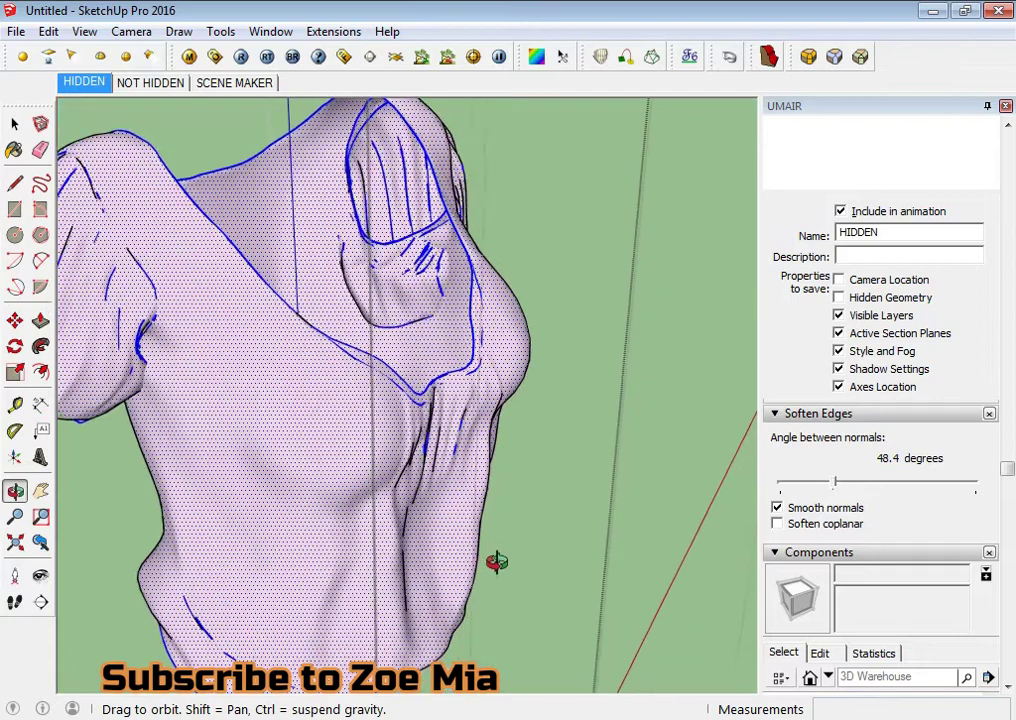
scroll(600, 464, down, 4)
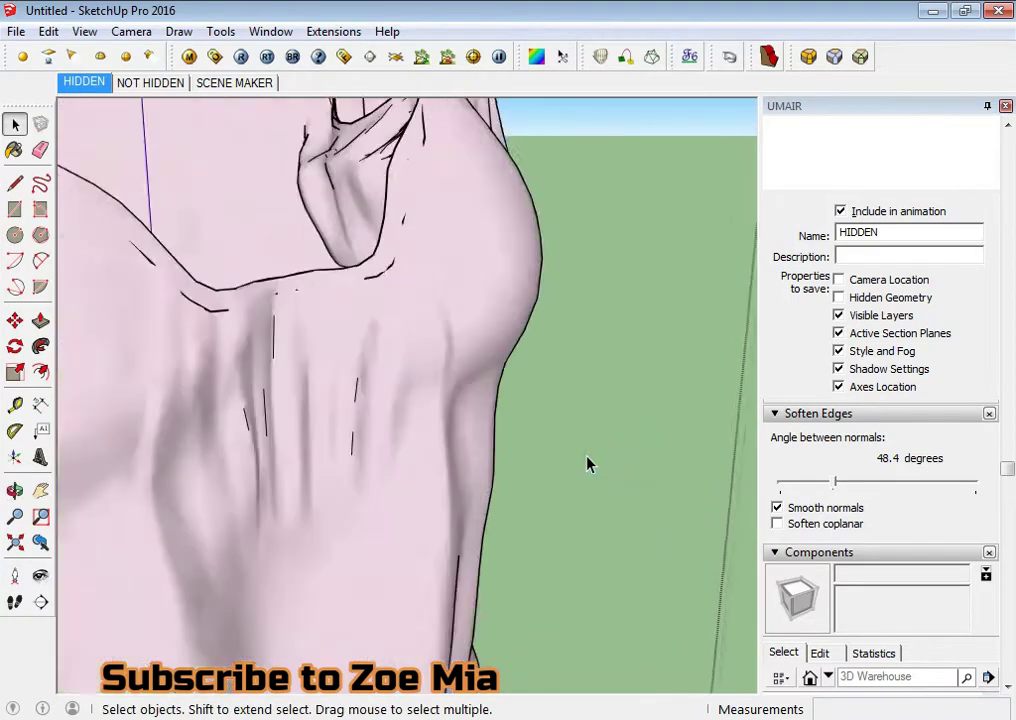
scroll(620, 468, down, 5)
scroll(694, 466, up, 5)
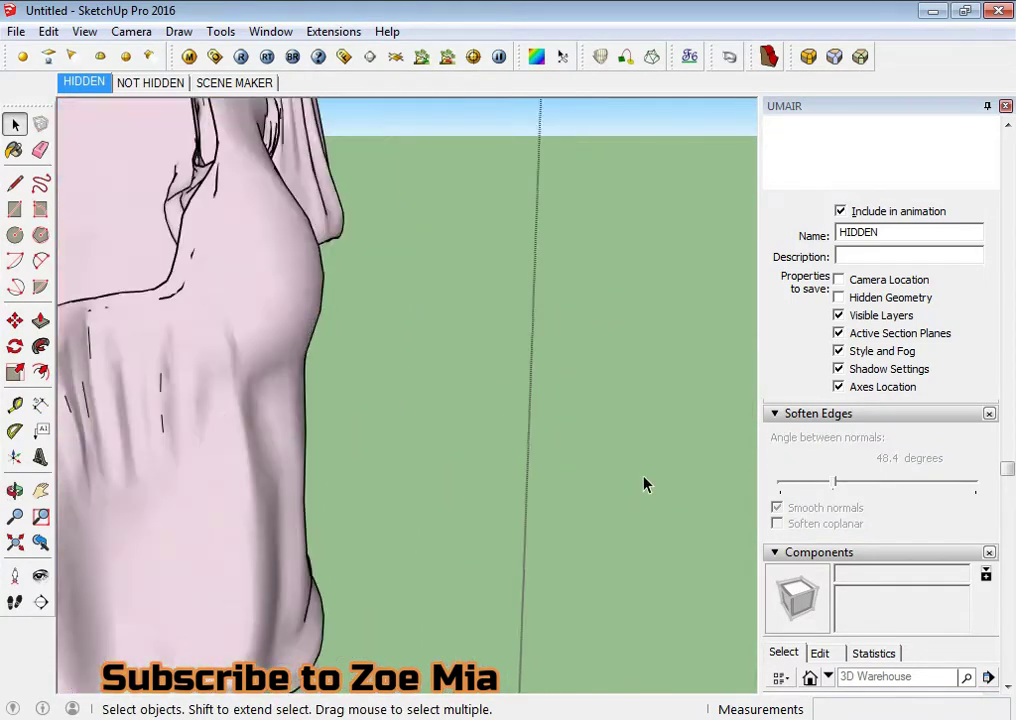
mouse_move(646, 481)
middle_down()
mouse_move(234, 547)
mouse_move(390, 484)
mouse_move(430, 345)
middle_up()
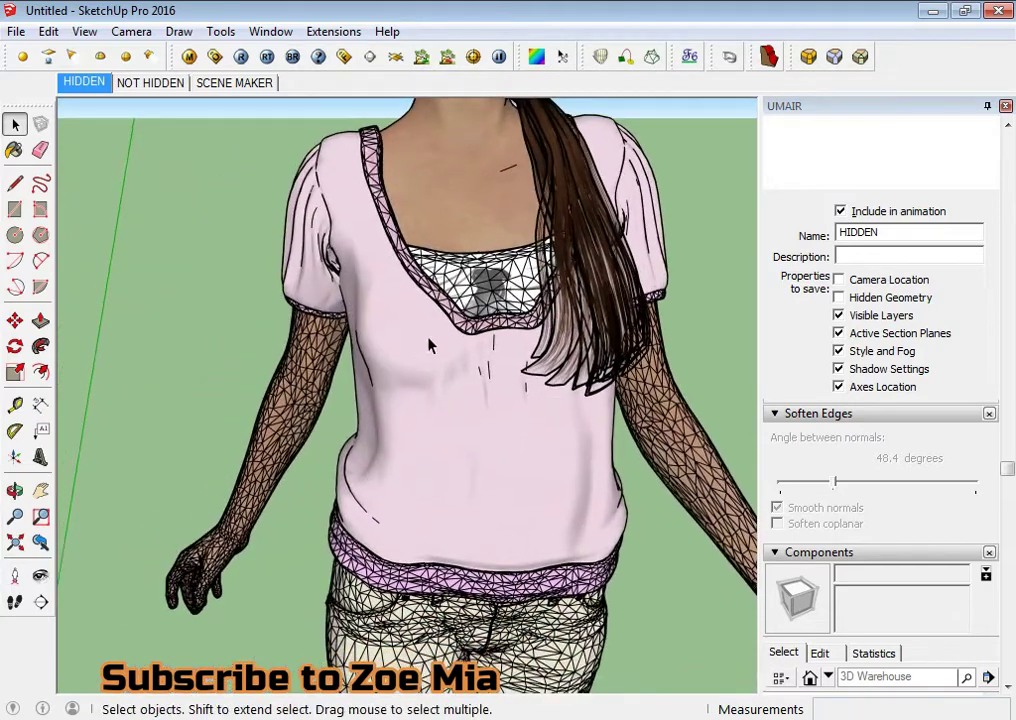
Step: Open the clothing group and soften the neckline trim edges to 25.6 degrees
click(455, 318)
double_click(455, 318)
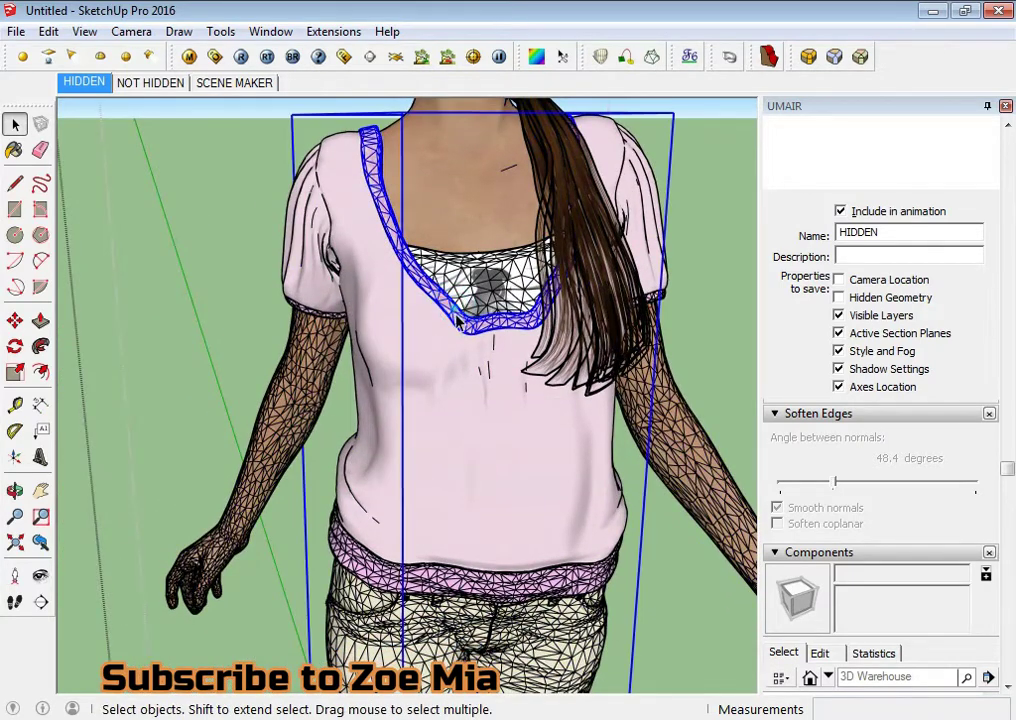
middle_drag(460, 320, 608, 404)
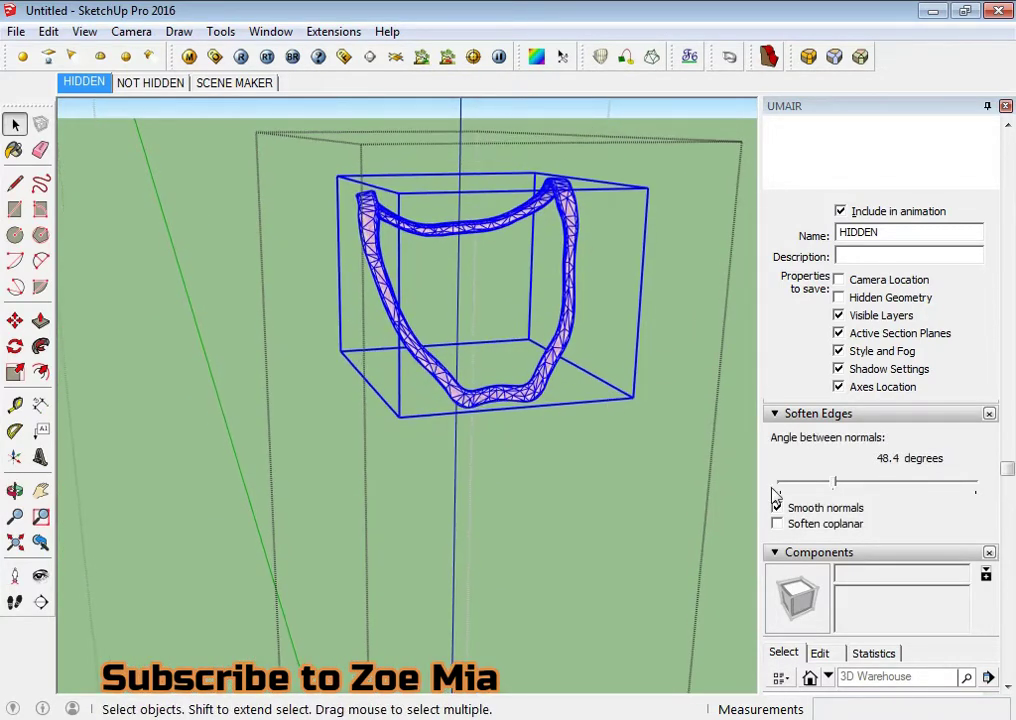
drag(800, 488, 805, 491)
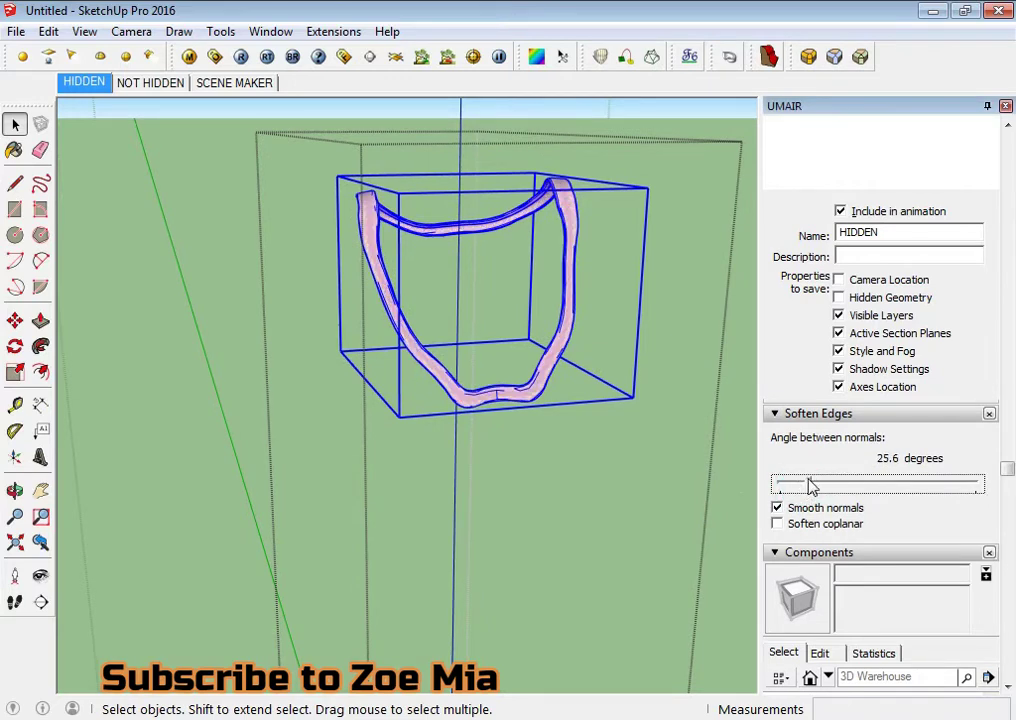
click(650, 481)
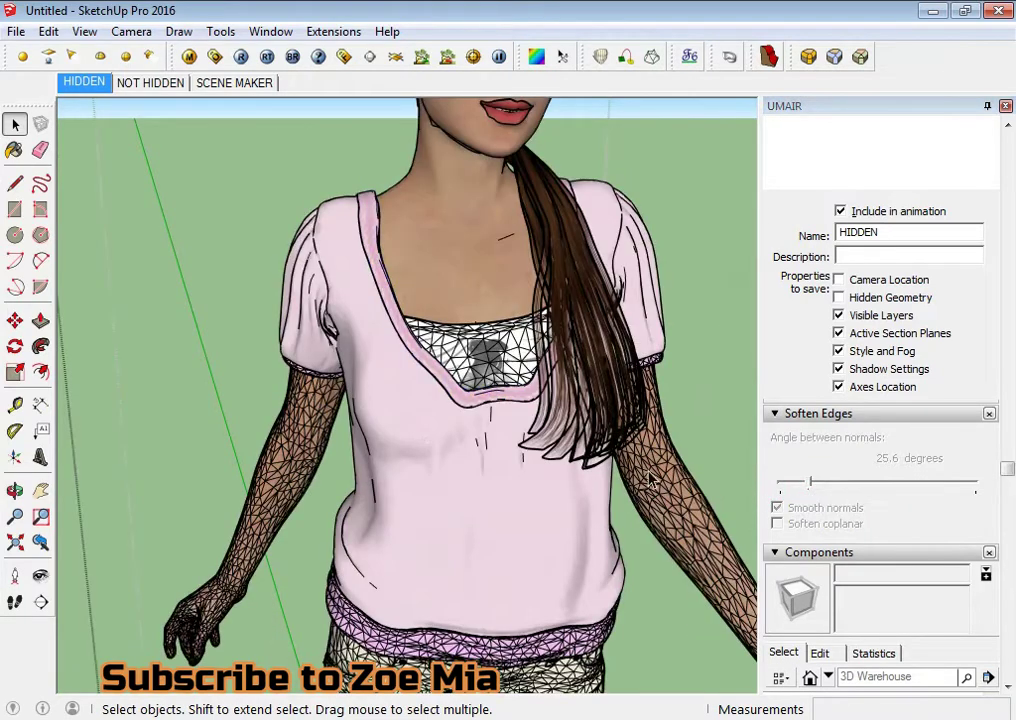
Step: Soften the arms group to 38.4 degrees, then run Extensions > Clean-up on the arm mesh
double_click(280, 476)
scroll(352, 443, down, 3)
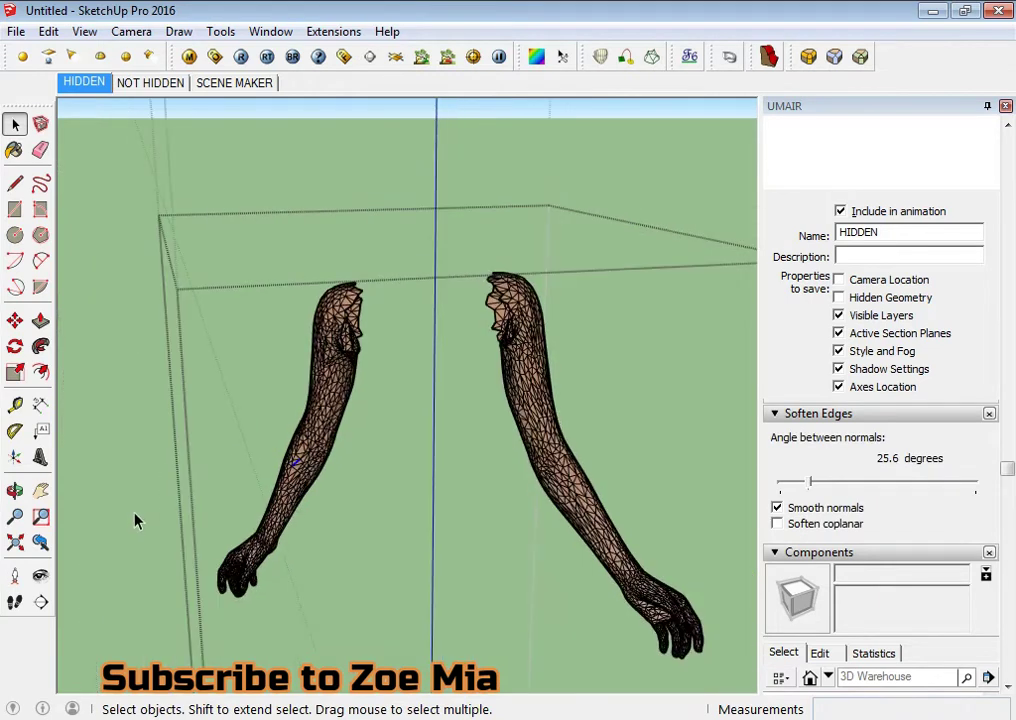
key(Escape)
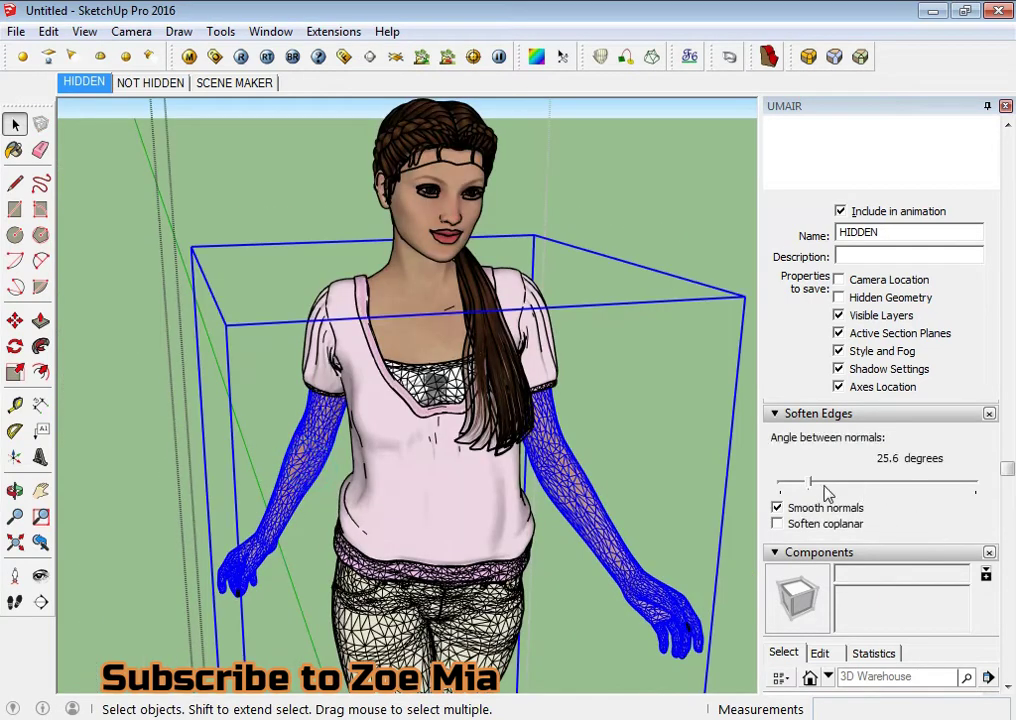
click(822, 482)
click(150, 531)
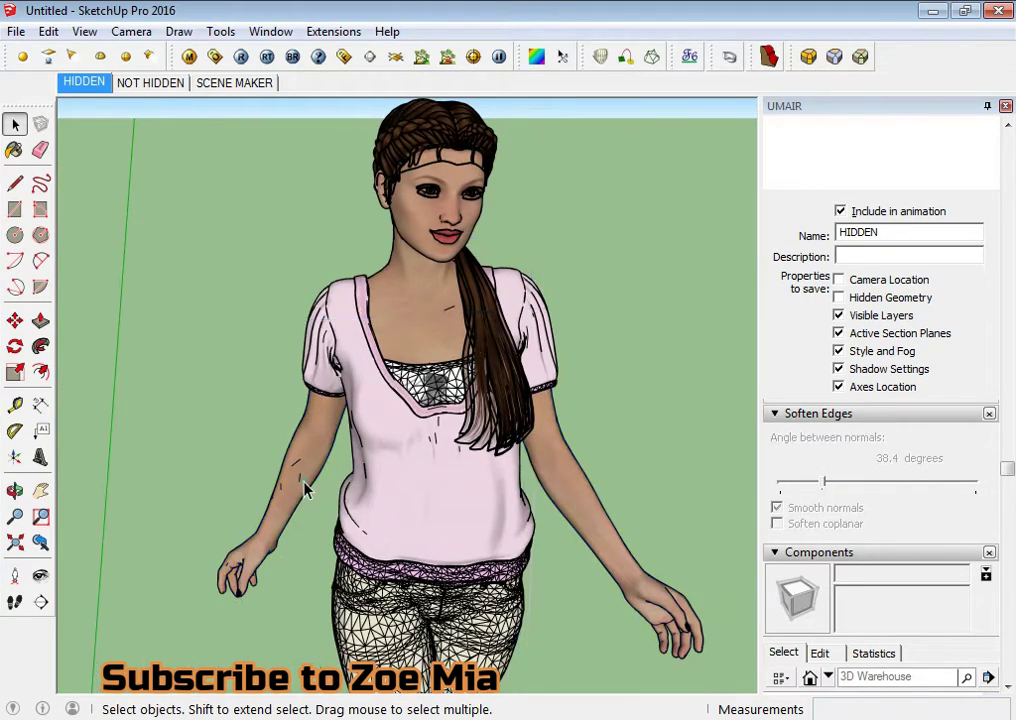
double_click(306, 483)
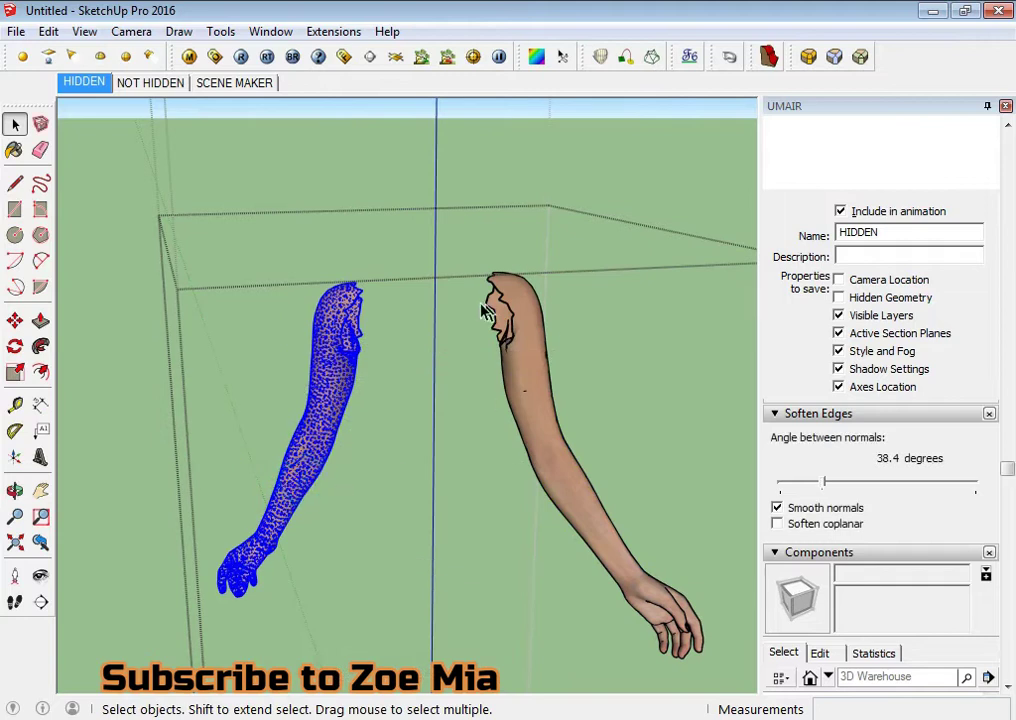
click(333, 31)
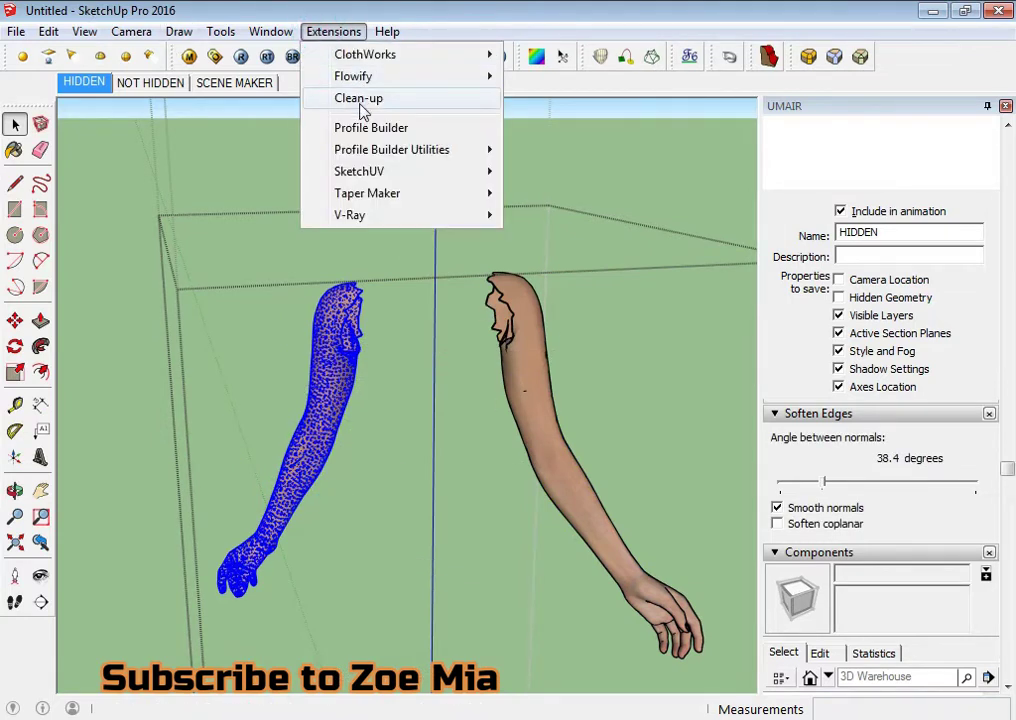
click(362, 100)
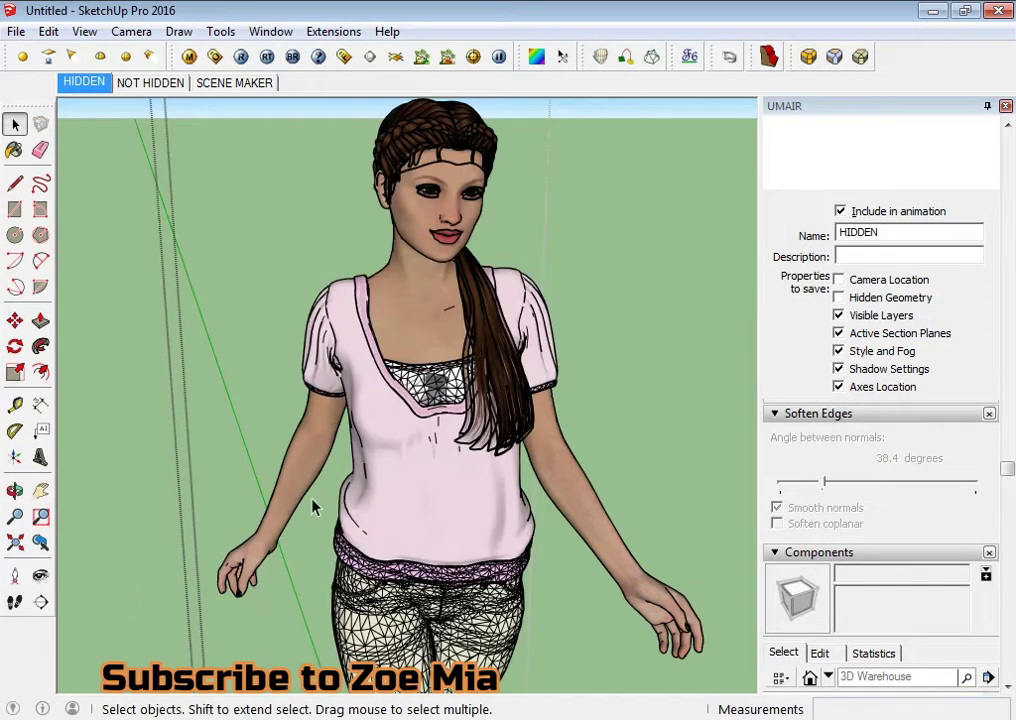
Step: Open the torso component, select all its geometry, and run Extensions > Clean-up
middle_drag(469, 517, 431, 295)
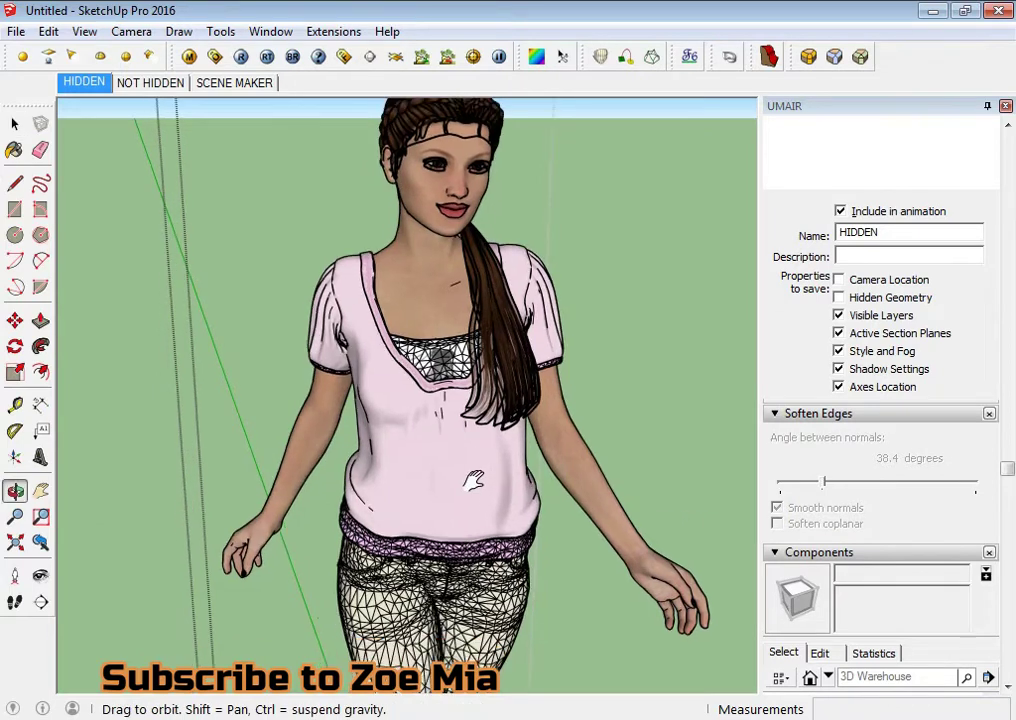
double_click(432, 300)
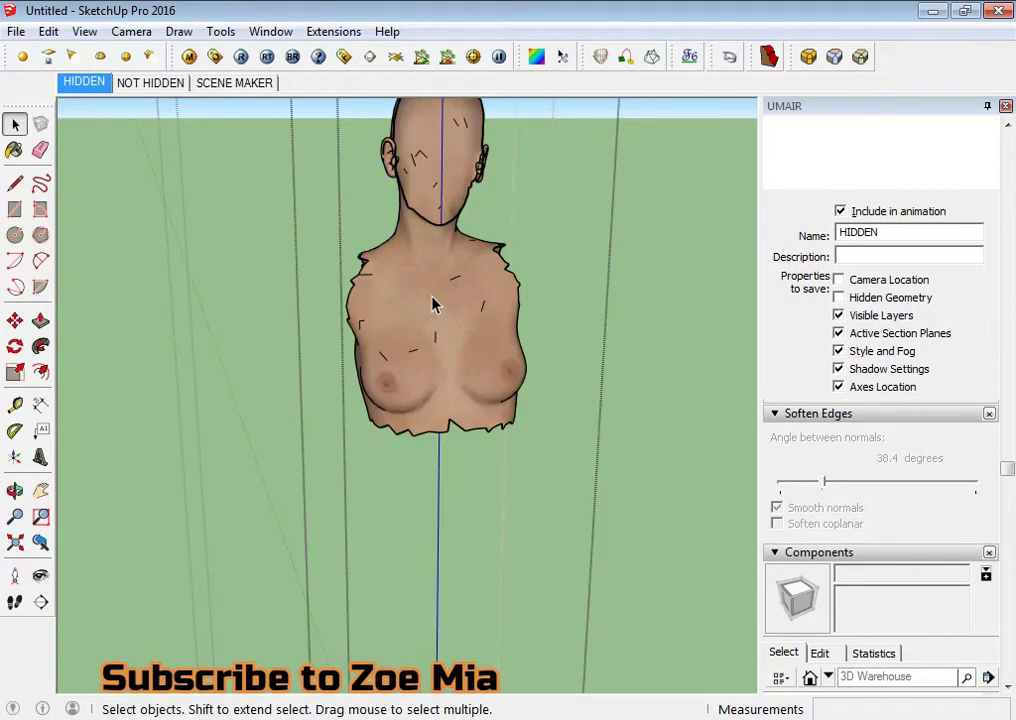
scroll(432, 303, down, 2)
scroll(380, 240, down, 2)
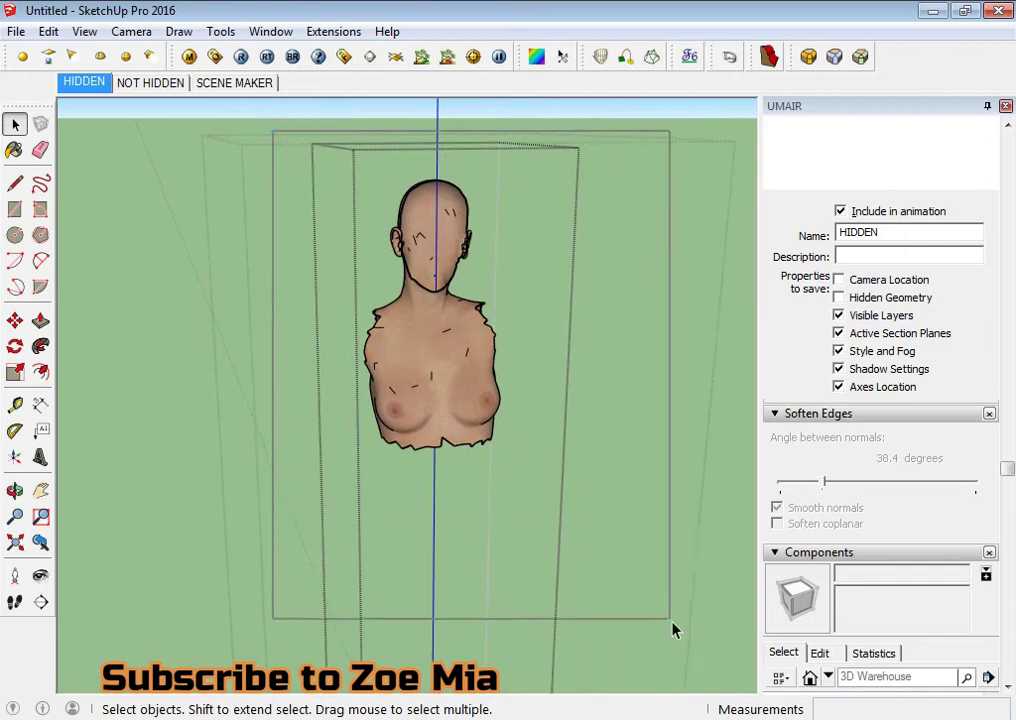
key(ctrl+a)
click(330, 33)
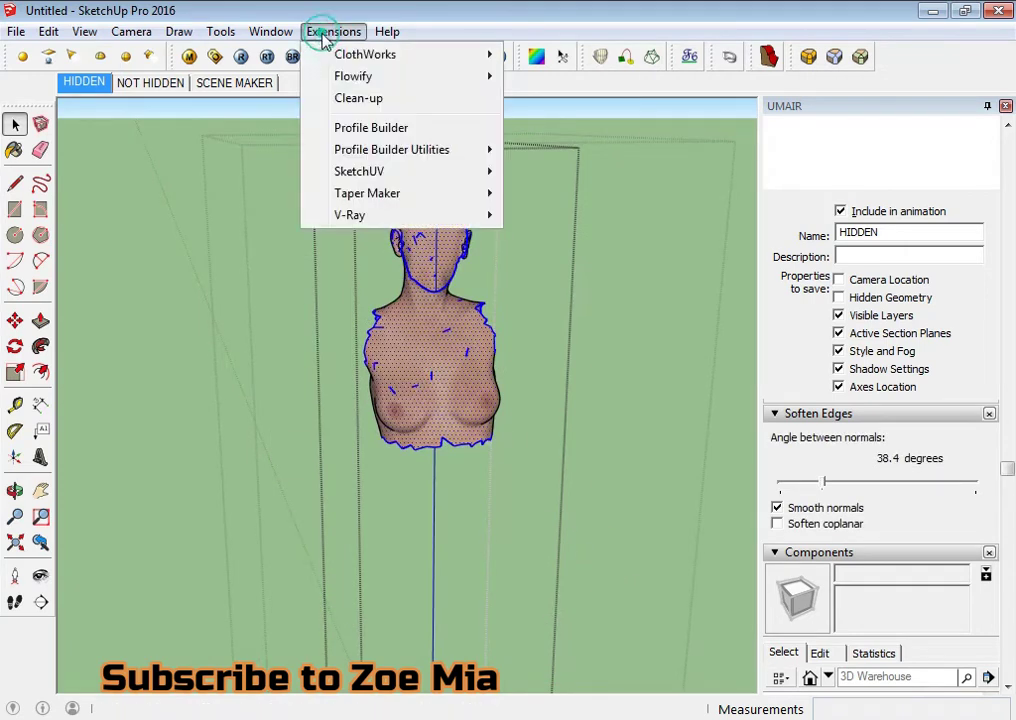
click(337, 100)
click(707, 435)
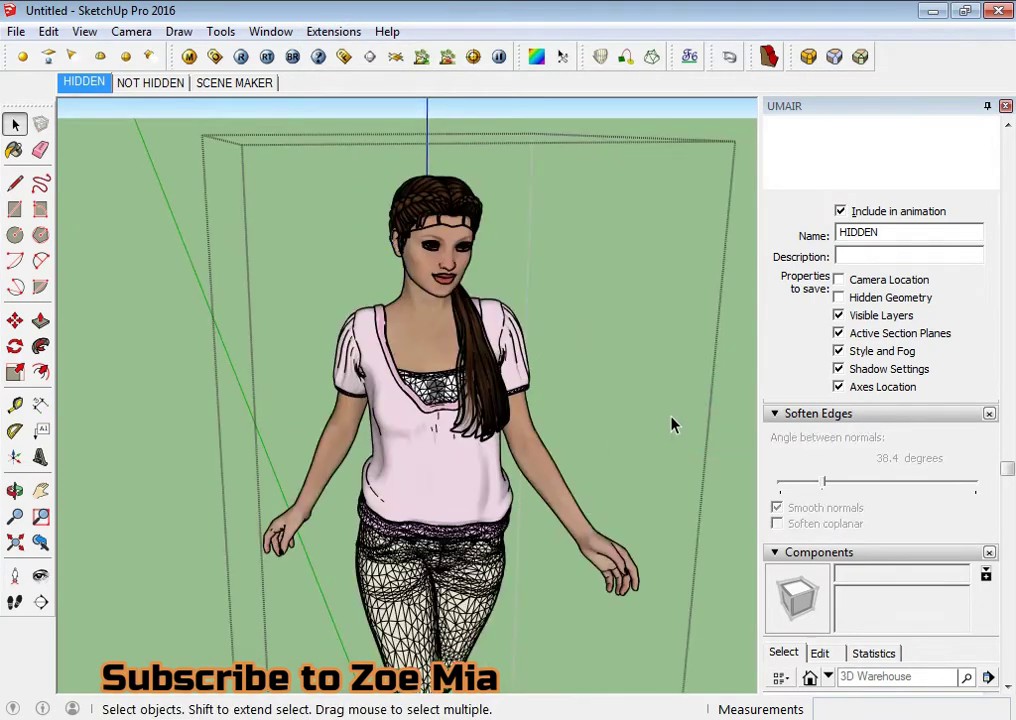
Step: Open the shirt, select its whole mesh, and run Extensions > Clean-up on it
middle_drag(671, 420, 437, 370)
scroll(437, 370, up, 3)
scroll(440, 370, up, 3)
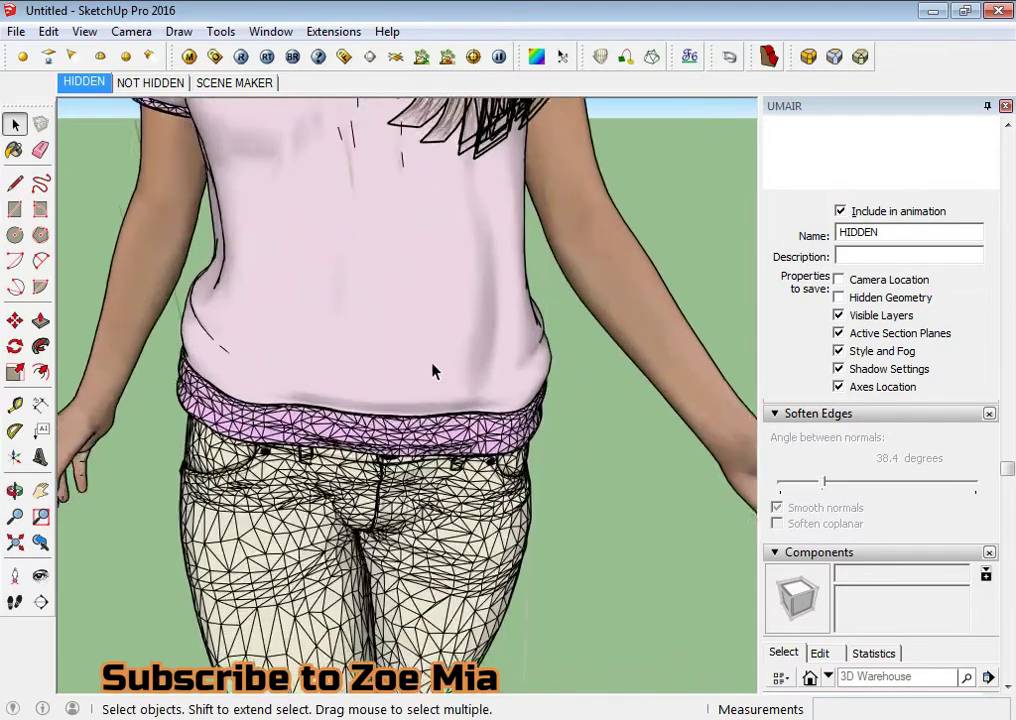
scroll(425, 345, up, 1)
click(418, 332)
middle_drag(418, 340, 424, 465)
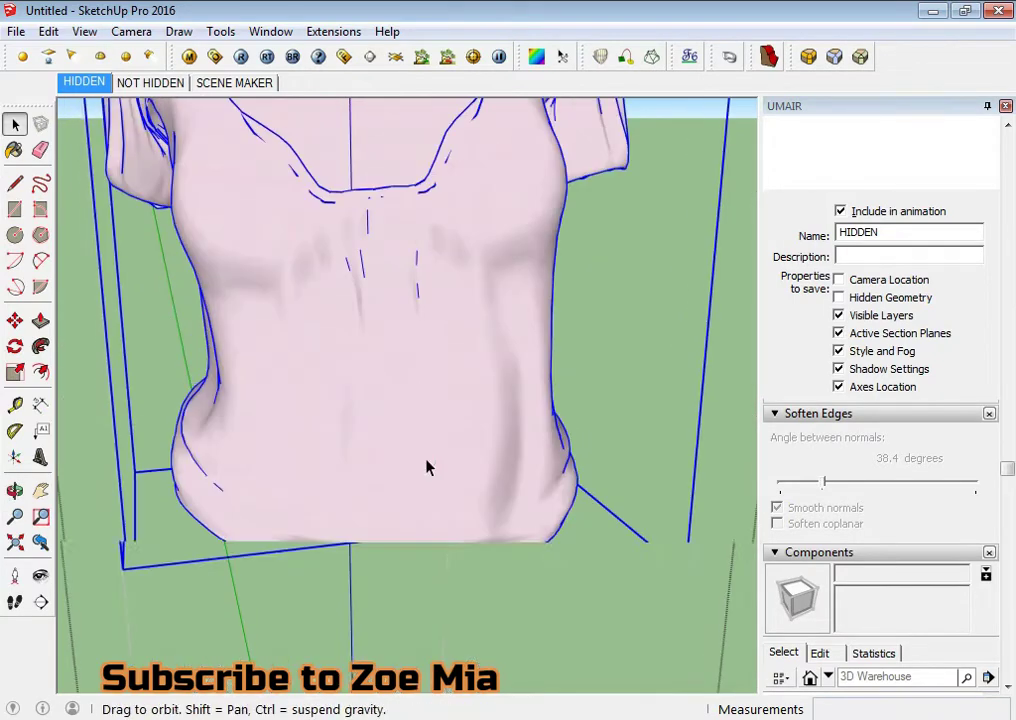
double_click(422, 431)
click(406, 404)
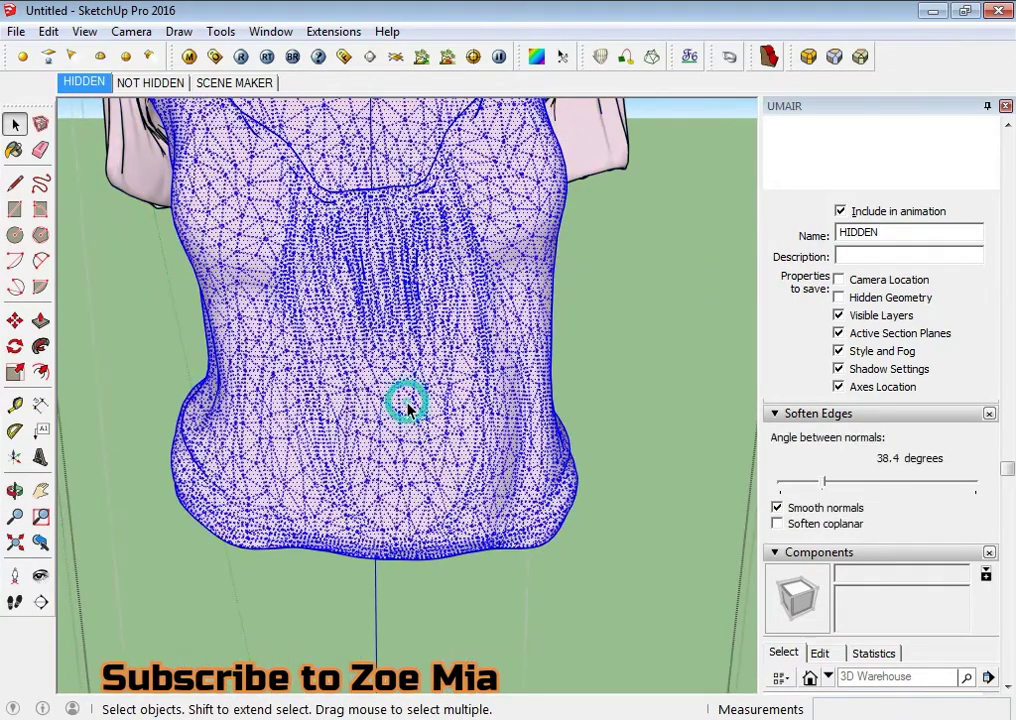
click(334, 32)
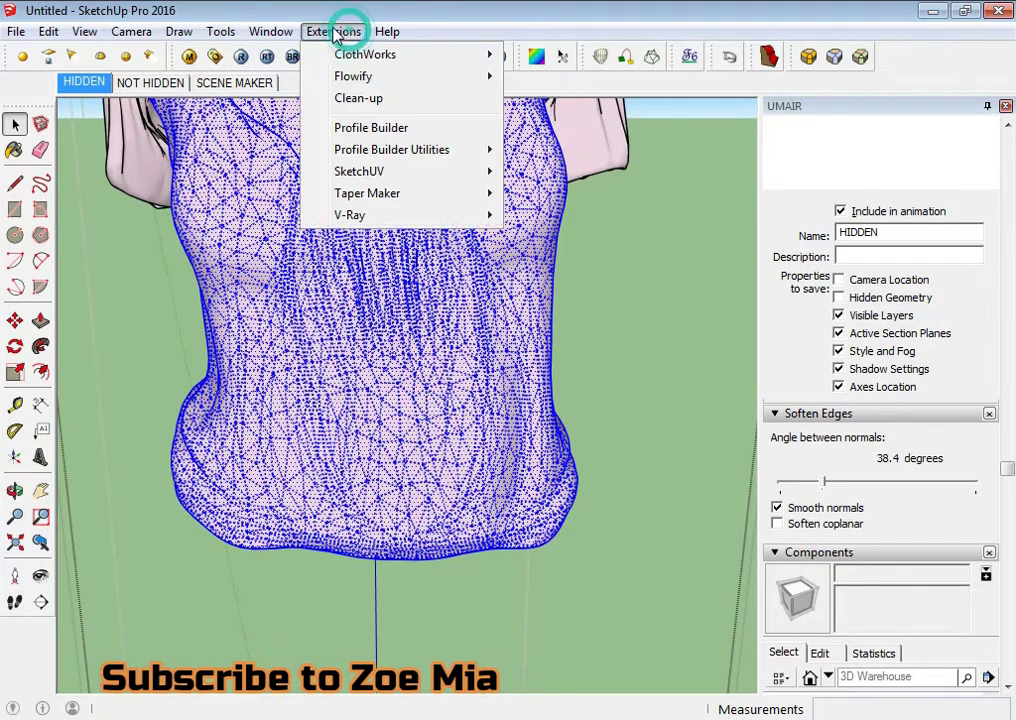
click(352, 98)
click(665, 306)
scroll(566, 335, down, 2)
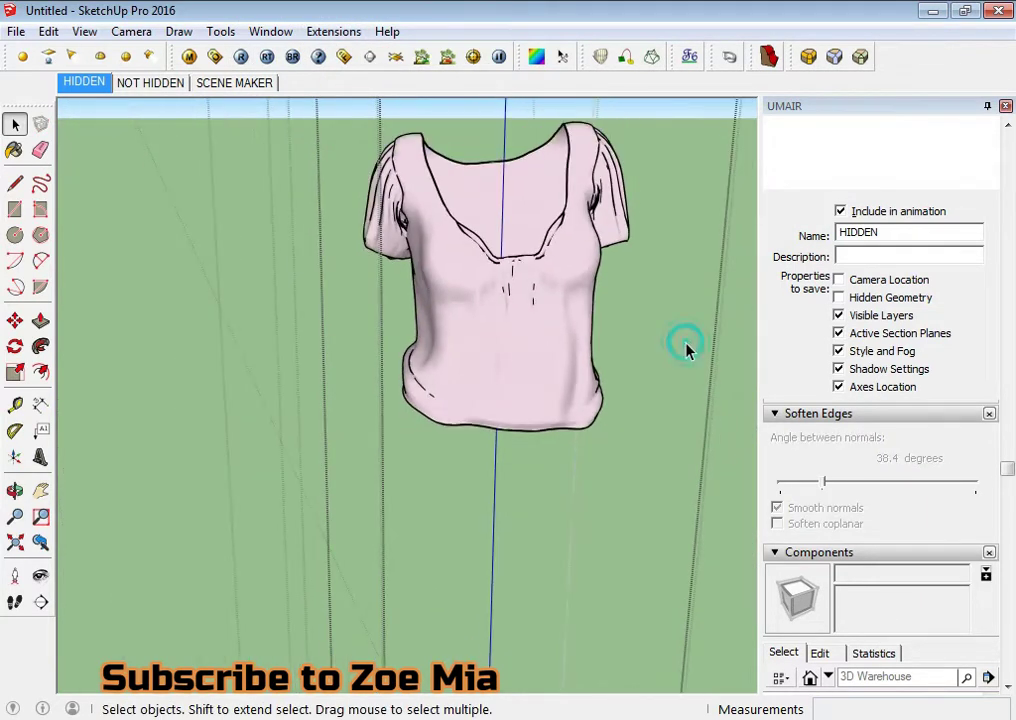
mouse_move(735, 445)
middle_down()
mouse_move(680, 438)
mouse_move(594, 272)
middle_up()
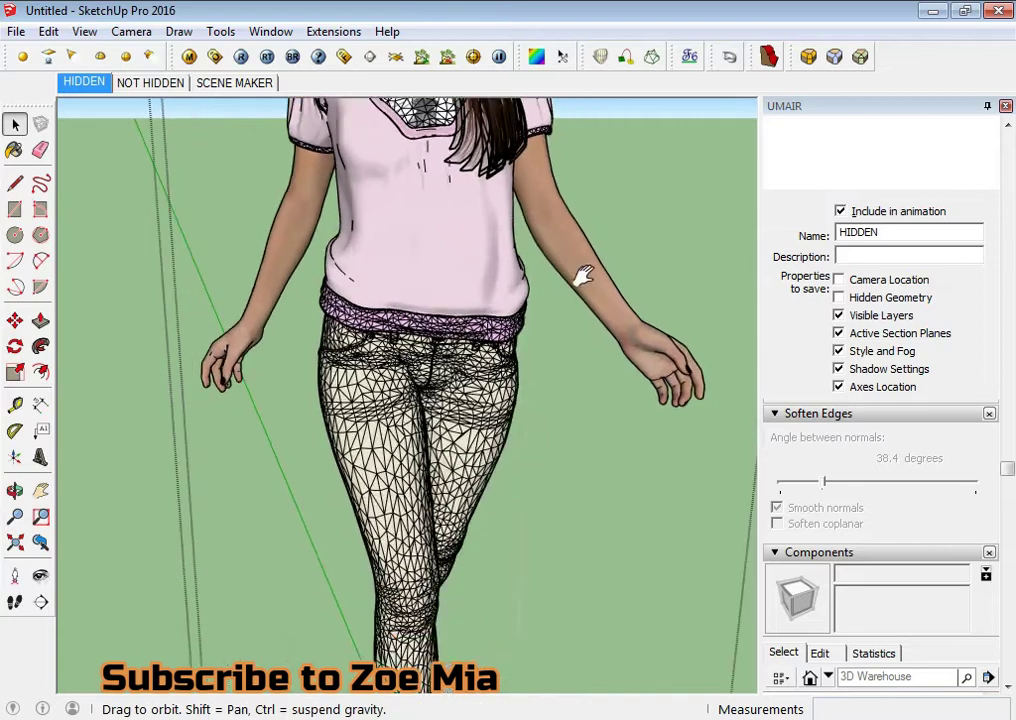
Step: Select the pink shirt hem band and soften its edges at 28.3 degrees
scroll(450, 300, up, 2)
scroll(350, 260, up, 2)
scroll(278, 230, up, 2)
scroll(278, 230, down, 1)
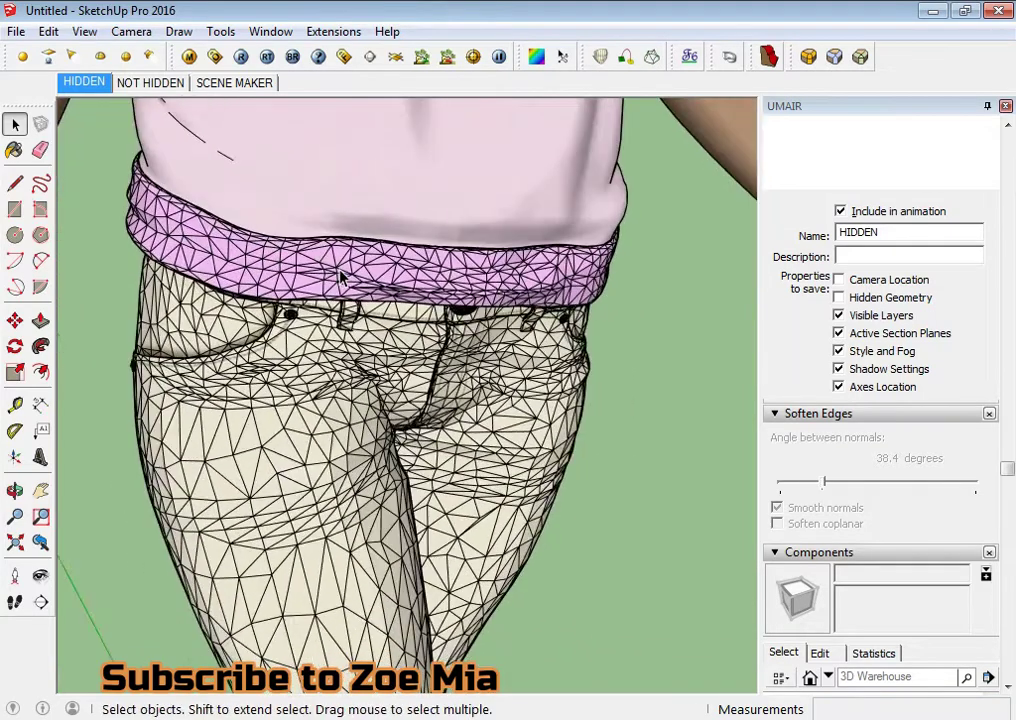
click(340, 272)
click(338, 280)
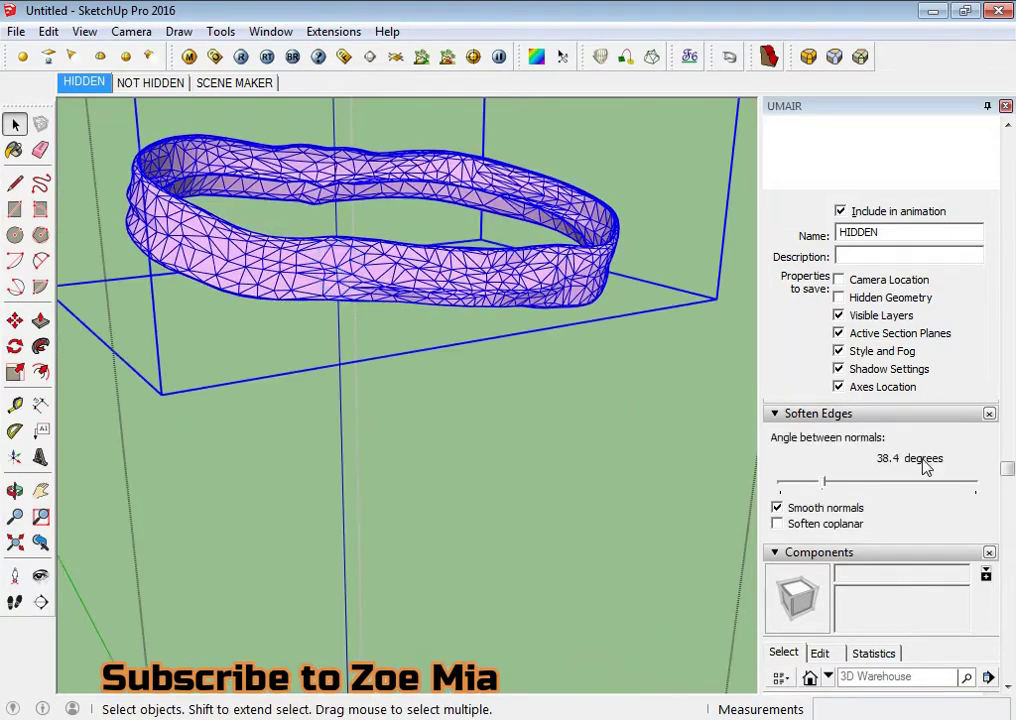
click(811, 484)
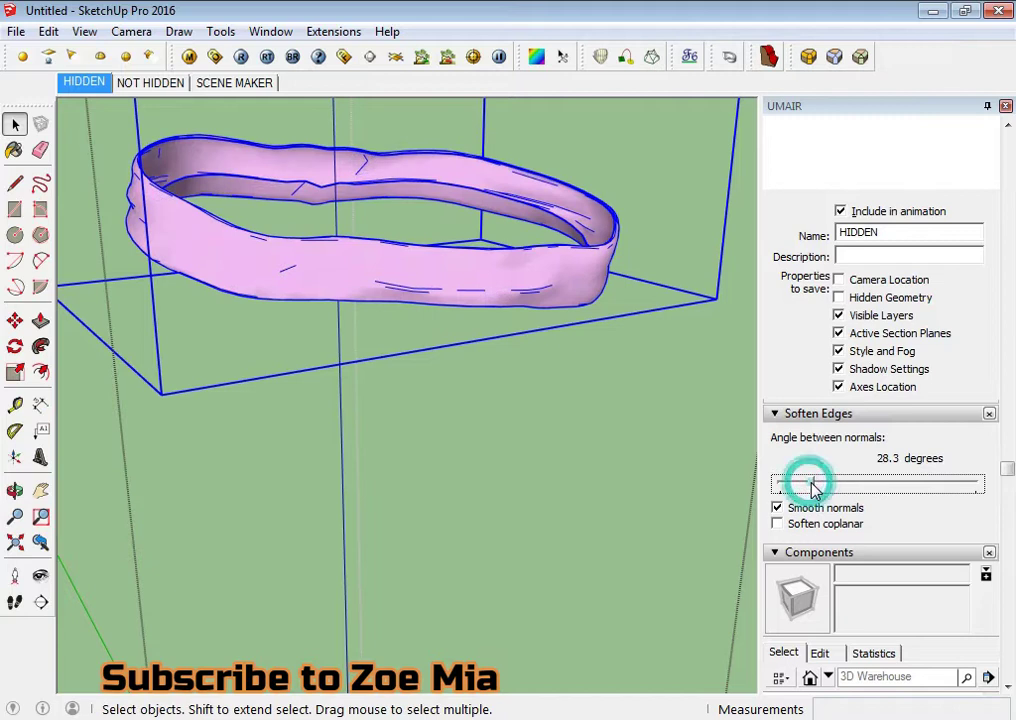
Step: Open the hem band group, select its whole mesh and run Extensions > Clean-up
double_click(465, 290)
triple_click(430, 288)
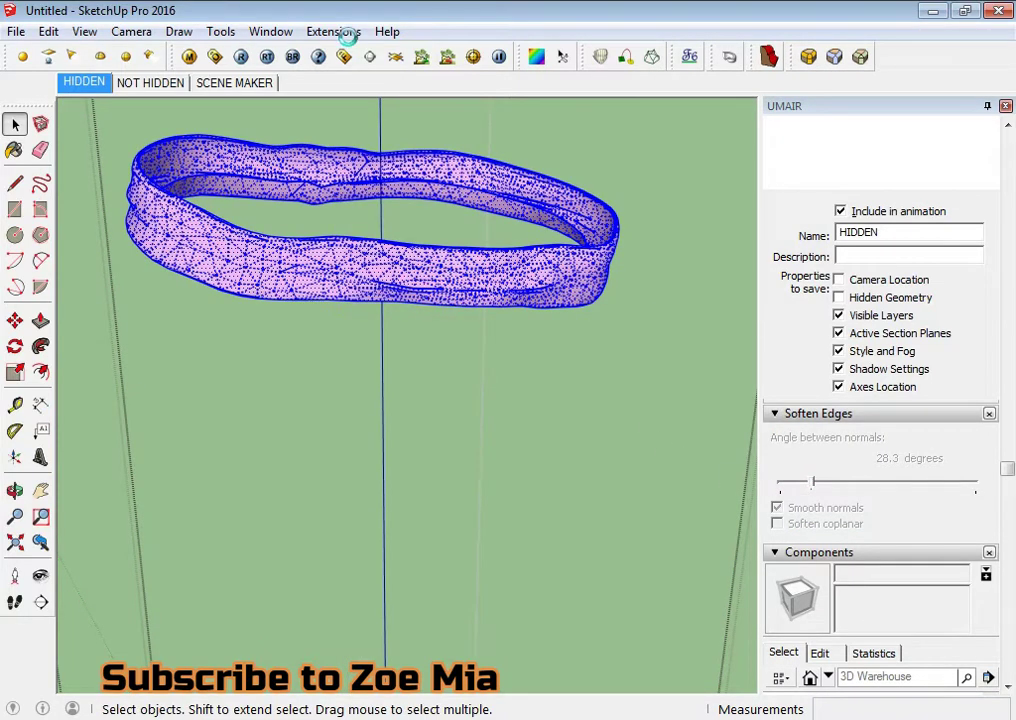
click(348, 33)
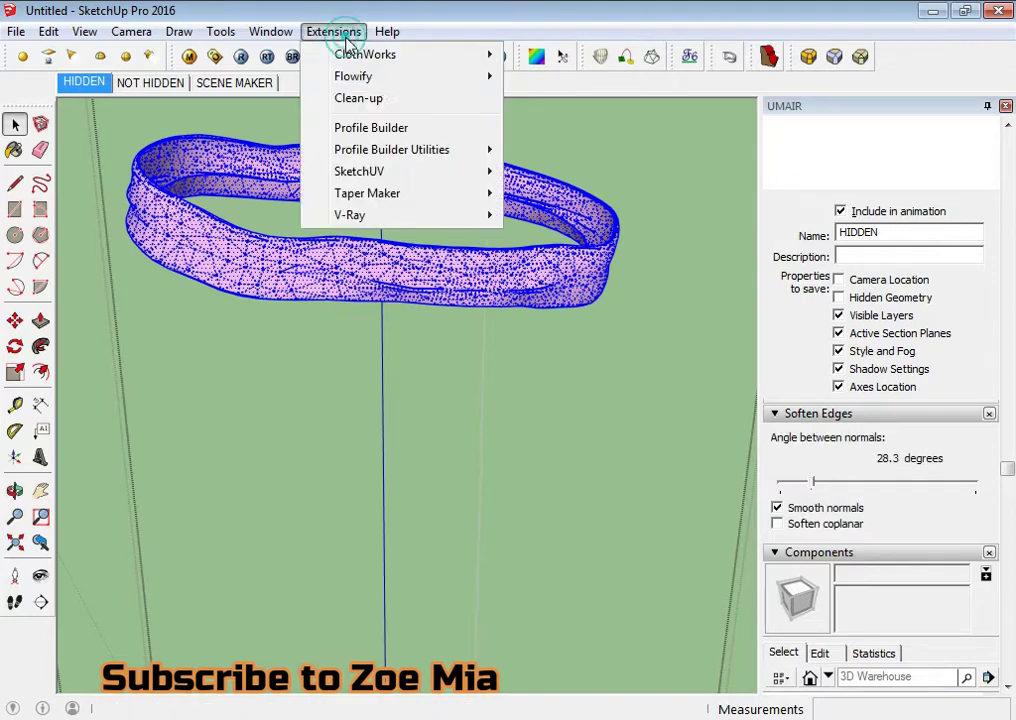
click(374, 98)
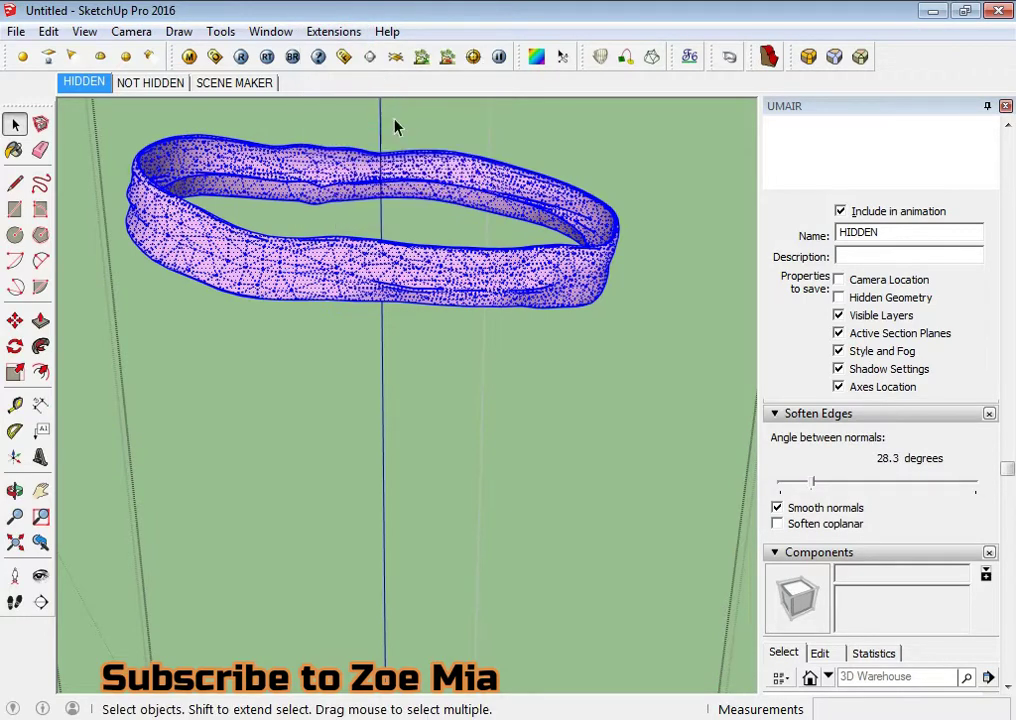
click(662, 178)
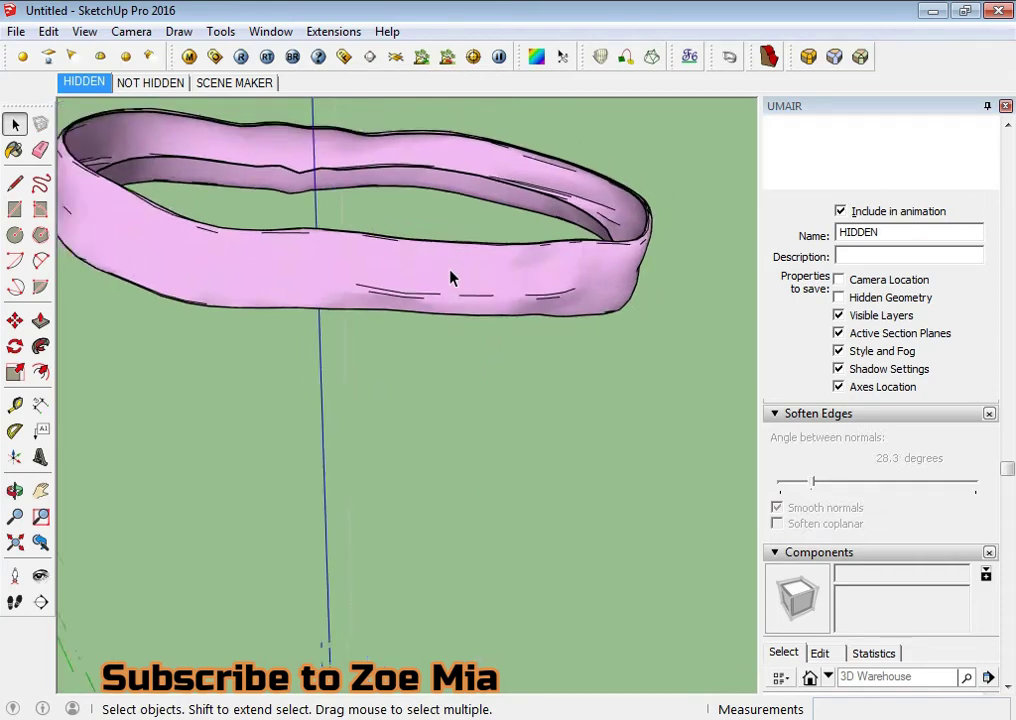
middle_drag(465, 303, 437, 287)
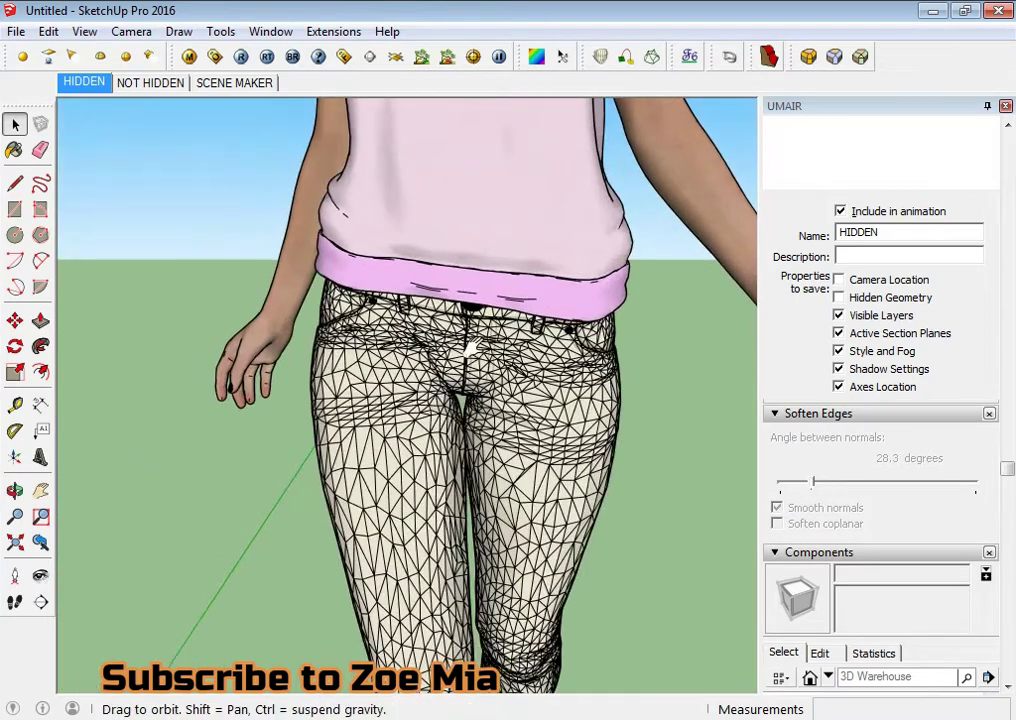
Step: Open the jeans group and component, select the whole mesh and soften it at 37.5 degrees
click(463, 290)
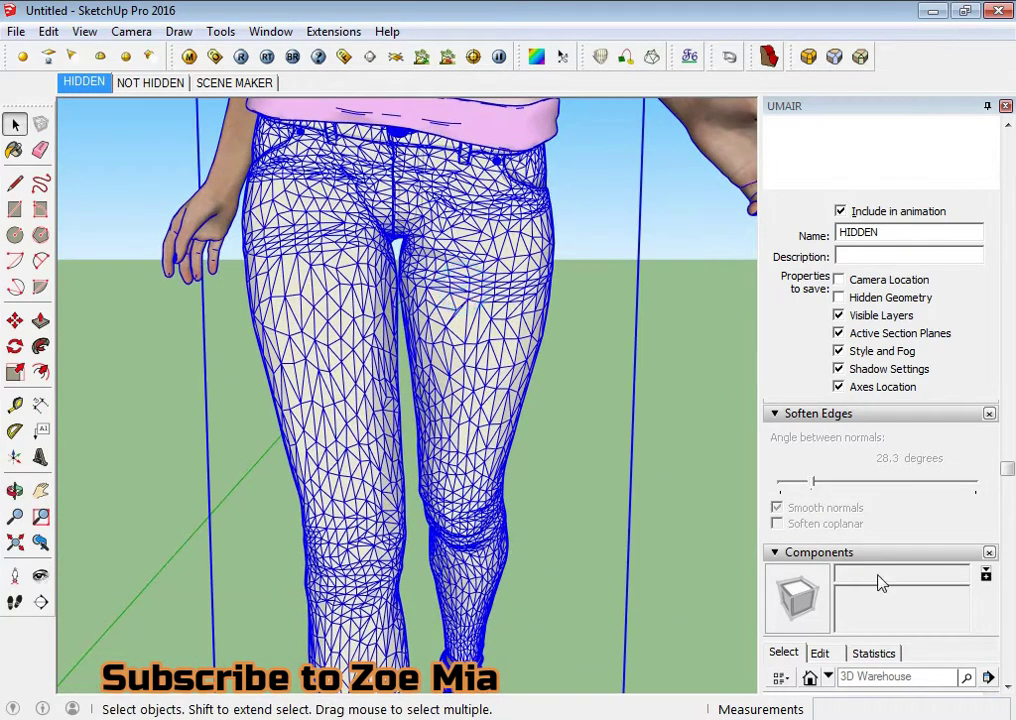
double_click(520, 360)
click(530, 380)
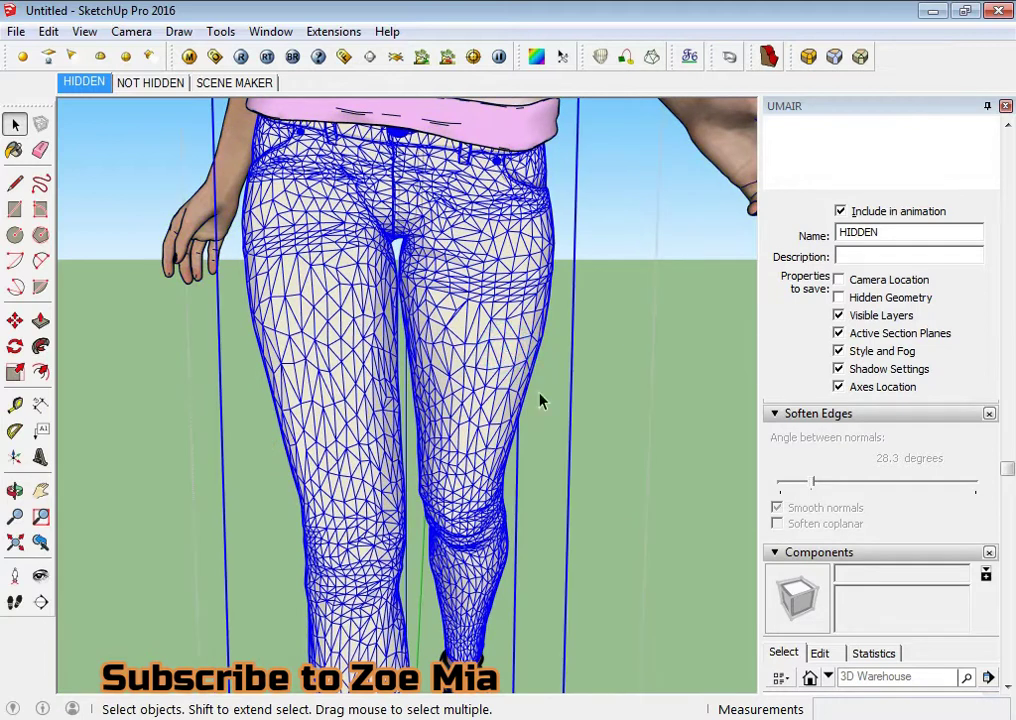
double_click(483, 370)
triple_click(483, 370)
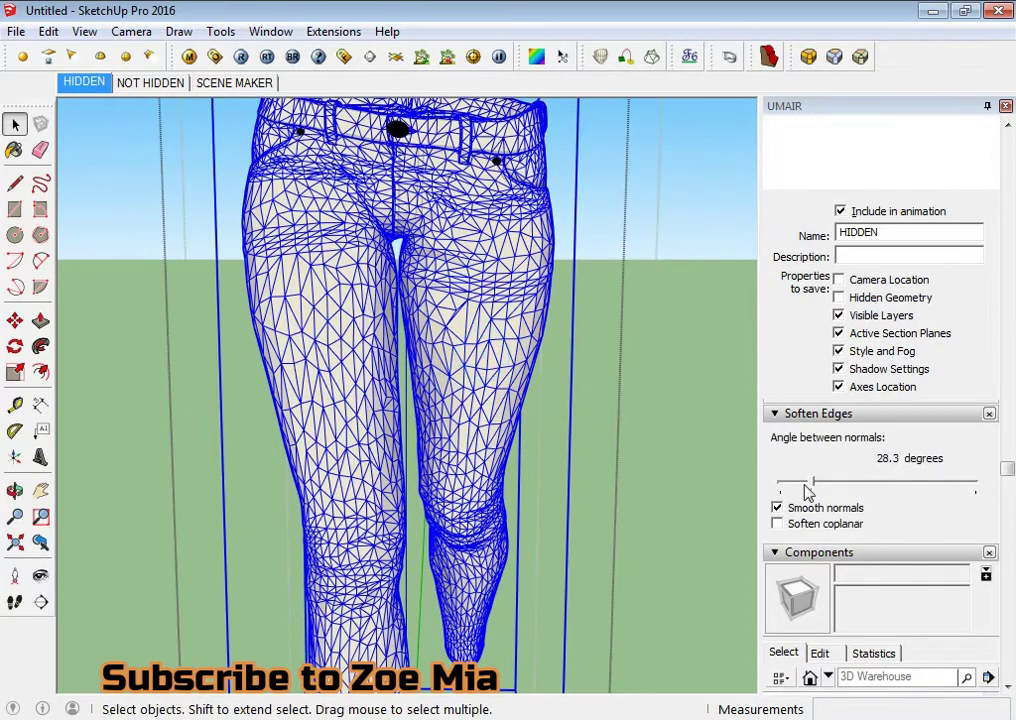
click(818, 485)
mouse_move(478, 341)
middle_down()
mouse_move(490, 420)
mouse_move(456, 356)
middle_up()
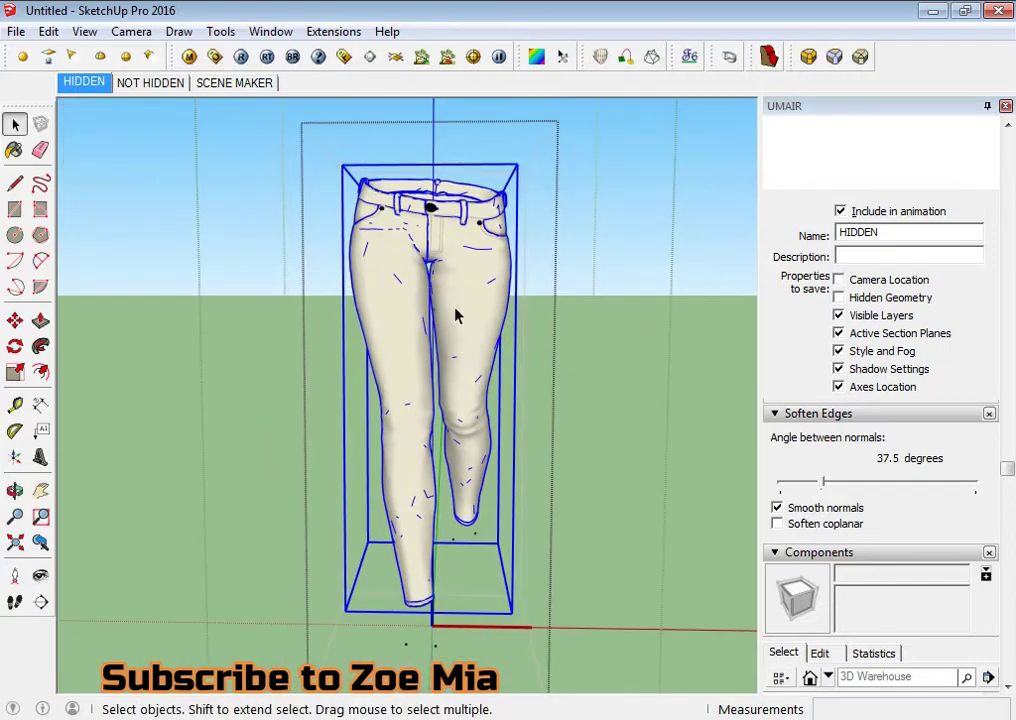
Step: Reselect the entire jeans mesh, run Extensions > Clean-up on it, then deselect
triple_click(458, 305)
scroll(458, 305, up, 2)
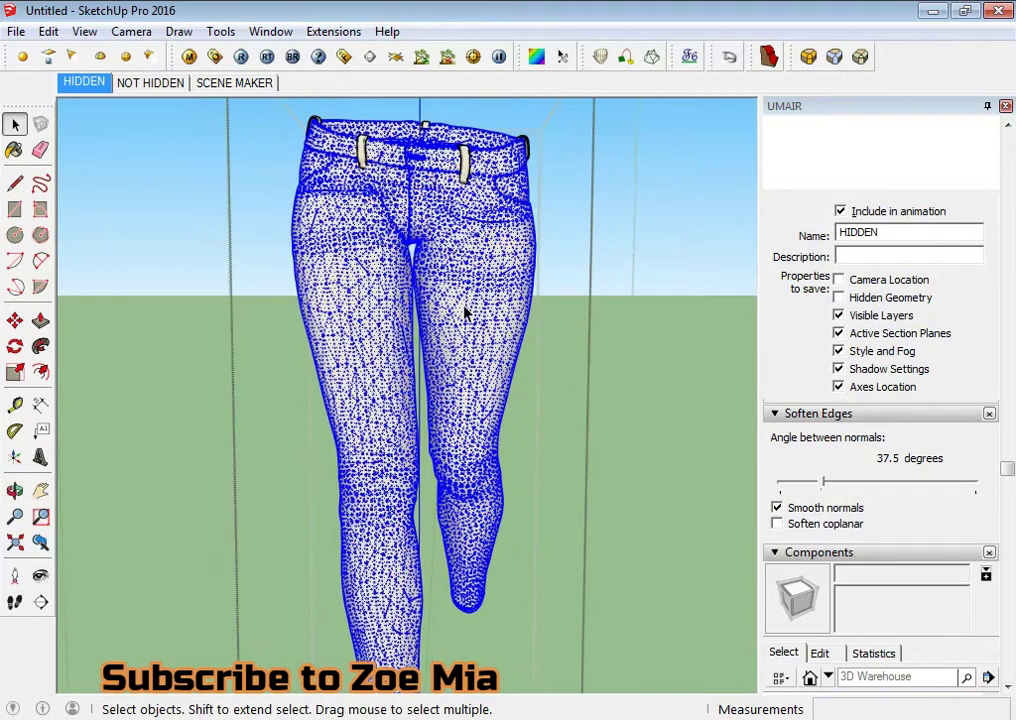
click(333, 31)
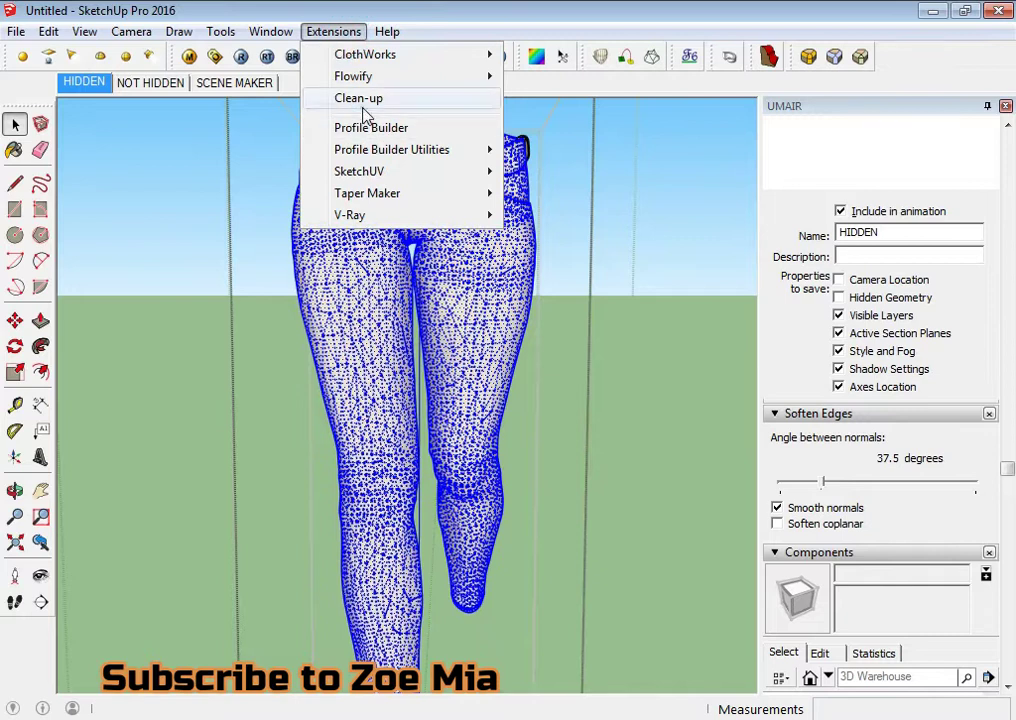
click(364, 108)
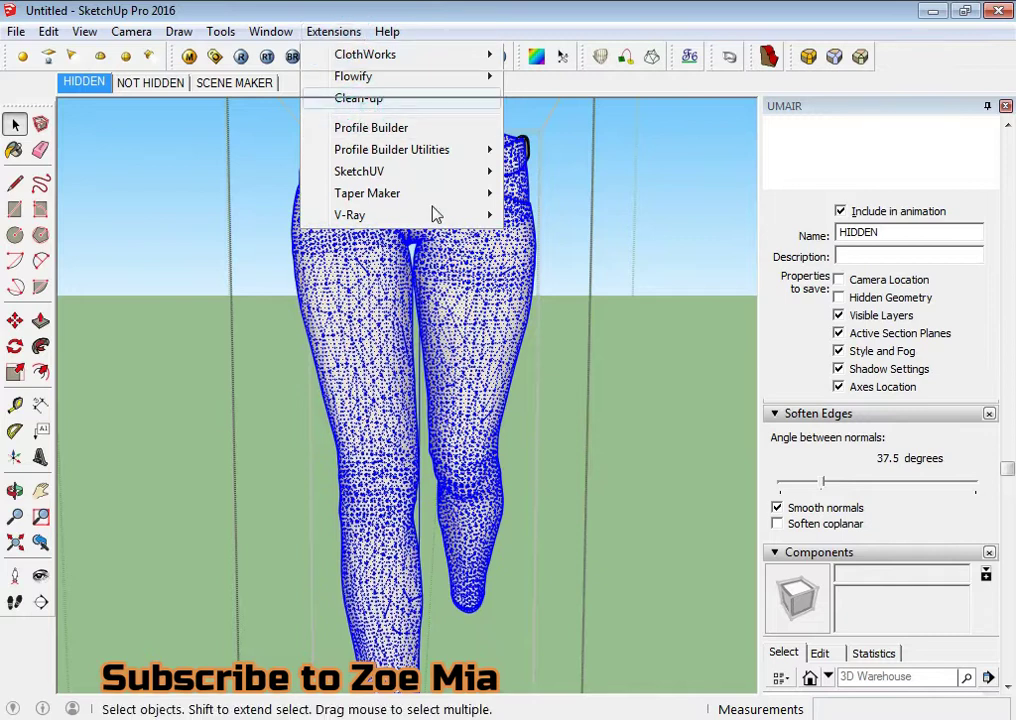
click(667, 357)
Step: Bring the feet into a low-angle view and select the sandal component
mouse_move(676, 372)
middle_down()
mouse_move(537, 462)
mouse_move(460, 420)
middle_up()
scroll(555, 630, up, 3)
scroll(532, 550, up, 3)
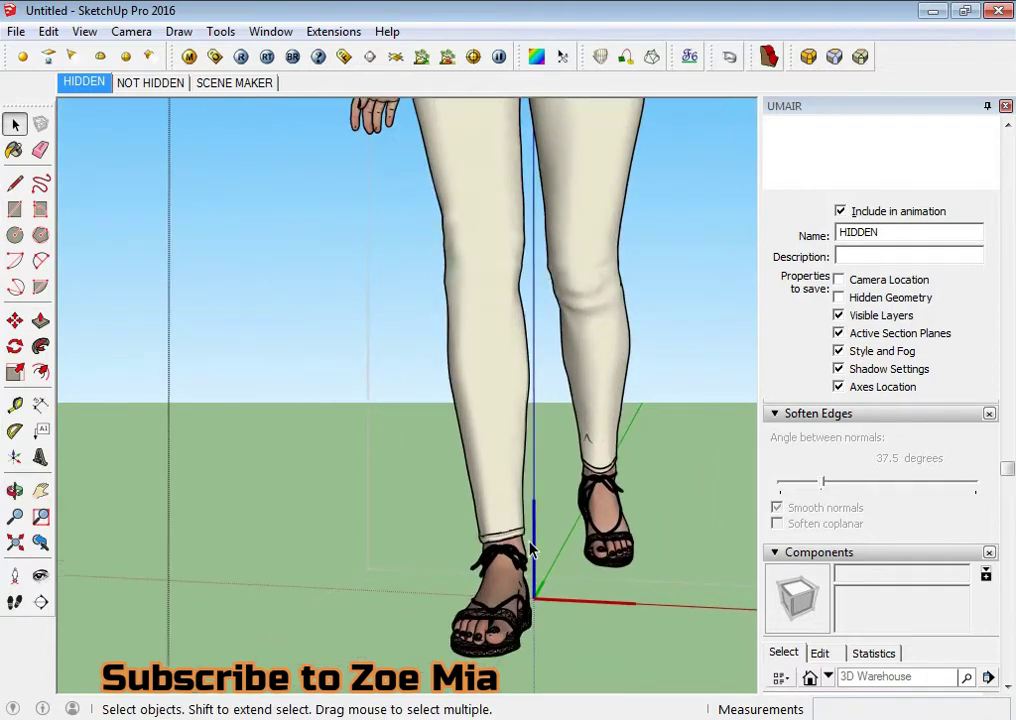
scroll(520, 535, up, 3)
scroll(501, 509, up, 2)
scroll(492, 497, up, 2)
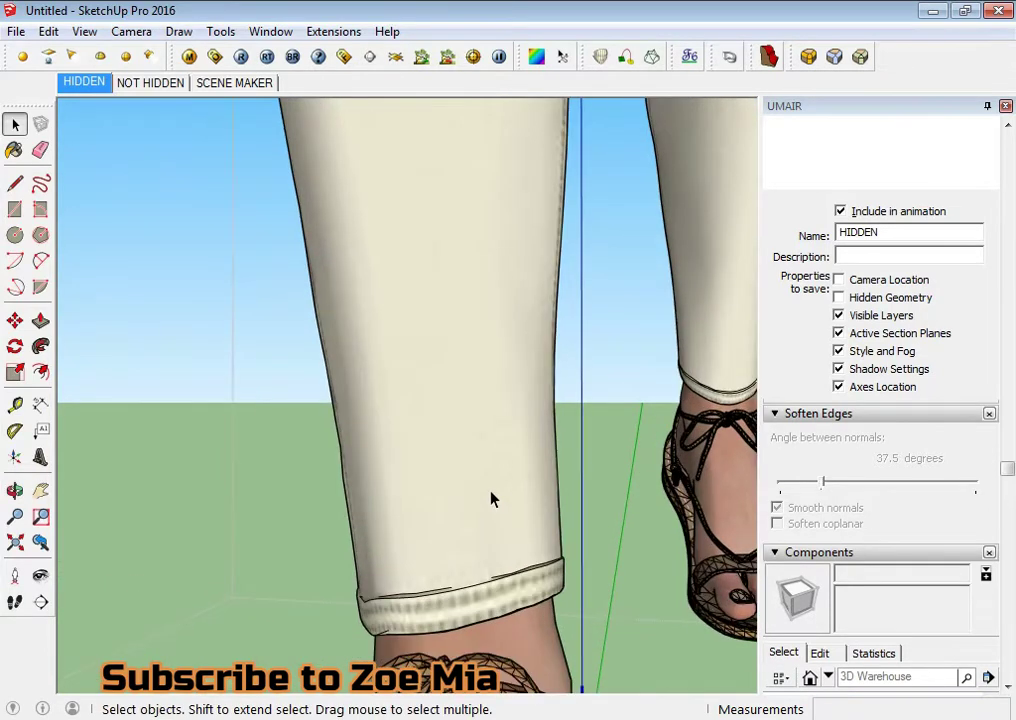
scroll(491, 498, down, 3)
mouse_move(491, 498)
middle_down()
mouse_move(380, 392)
mouse_move(390, 476)
mouse_move(386, 340)
mouse_move(385, 390)
middle_up()
scroll(380, 338, down, 2)
scroll(378, 336, down, 1)
click(378, 335)
scroll(378, 335, down, 2)
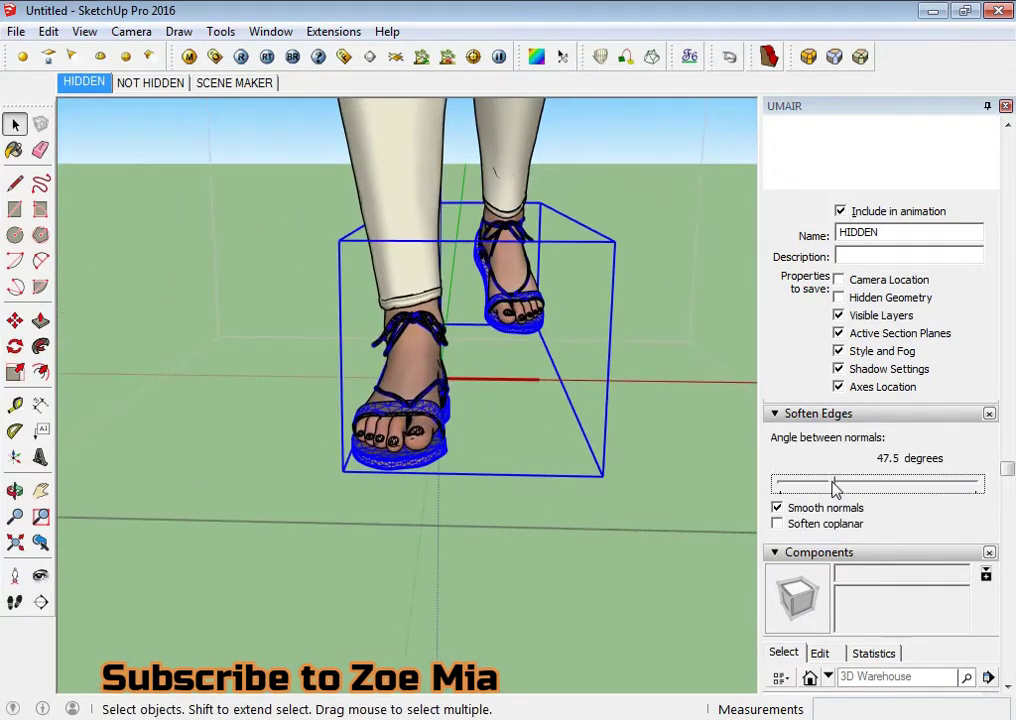
scroll(443, 398, up, 2)
scroll(443, 398, up, 2)
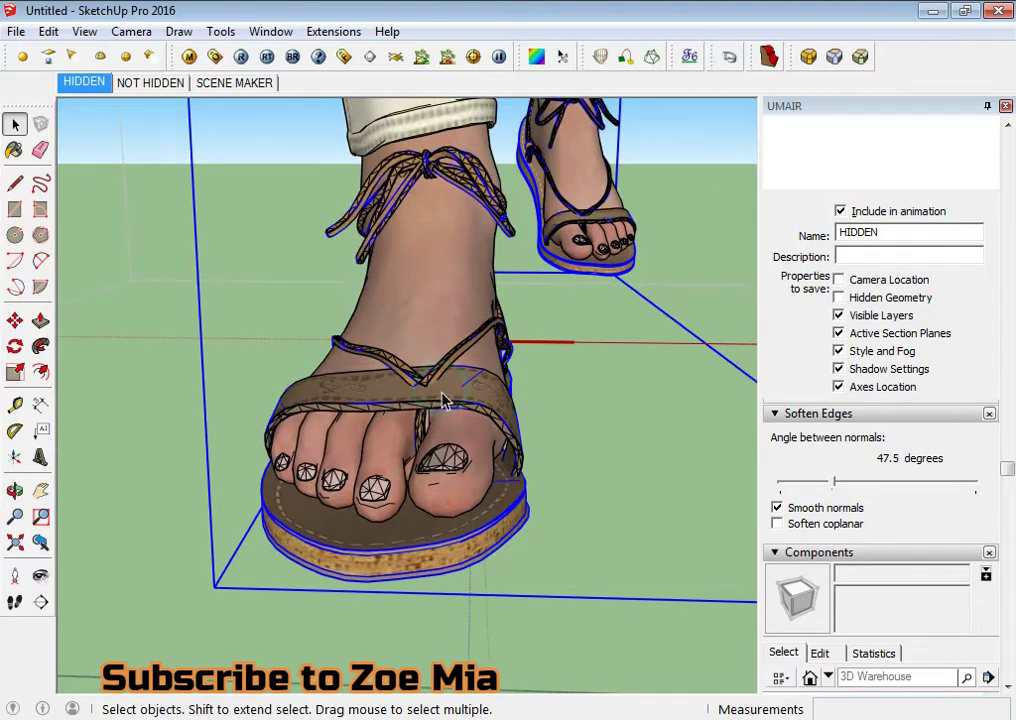
scroll(443, 398, up, 2)
scroll(451, 399, up, 2)
scroll(456, 401, up, 2)
Step: Select the sandal's front strap, then select all of the sandal's geometry with Ctrl+A
mouse_move(456, 399)
middle_down()
mouse_move(397, 466)
mouse_move(544, 481)
middle_up()
click(672, 471)
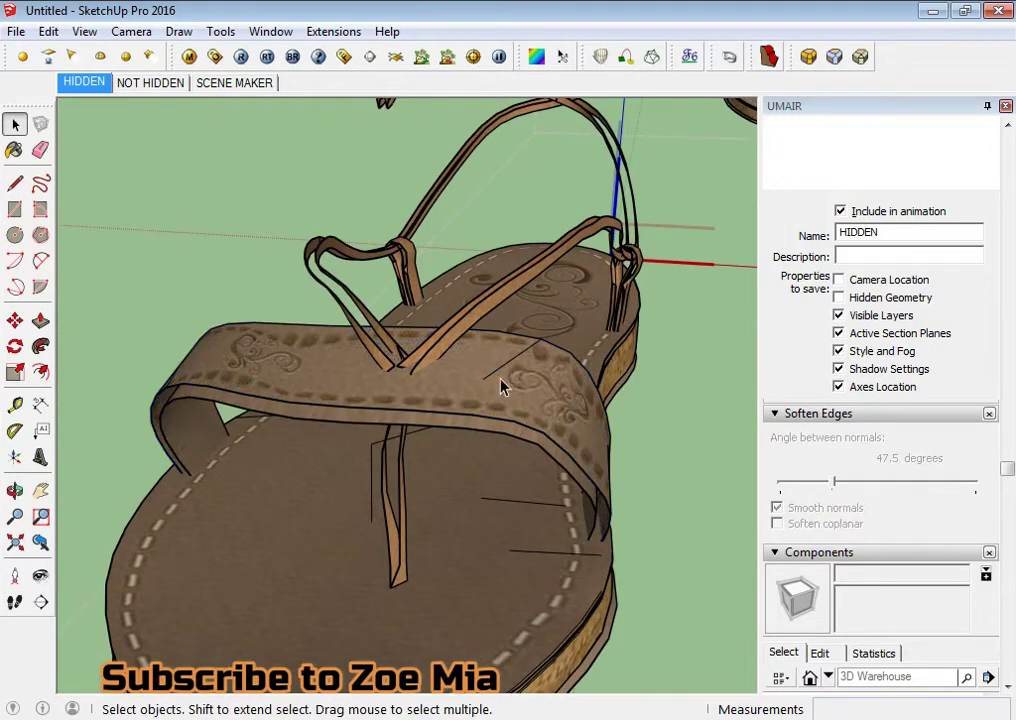
scroll(505, 380, up, 2)
click(432, 416)
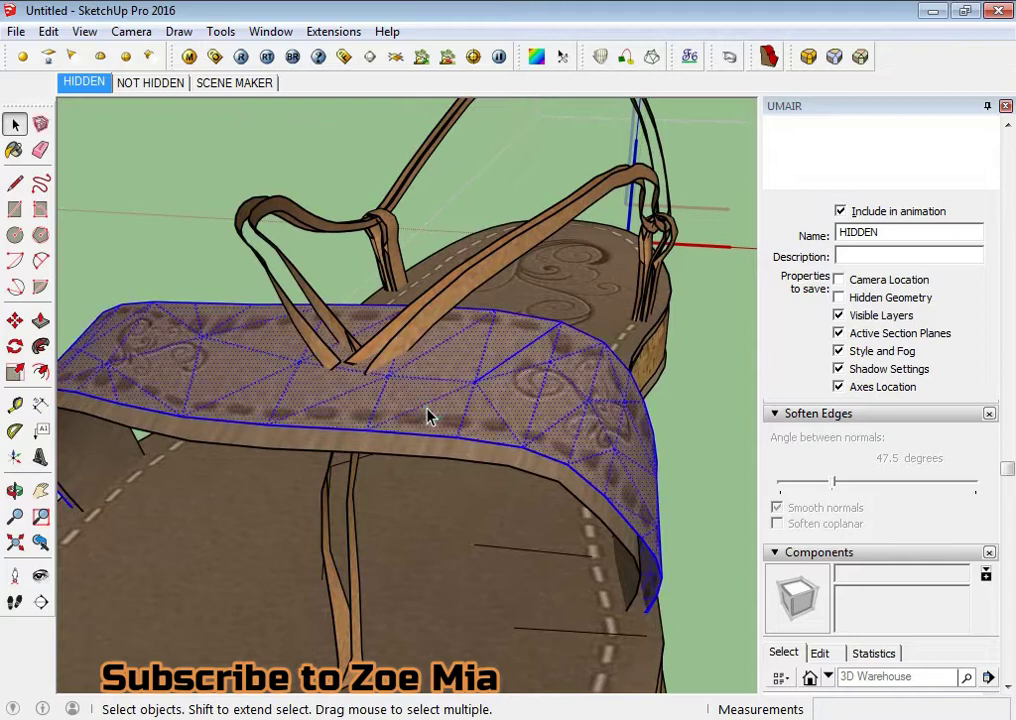
scroll(432, 414, down, 1)
scroll(432, 413, down, 2)
scroll(434, 408, down, 2)
scroll(434, 402, down, 1)
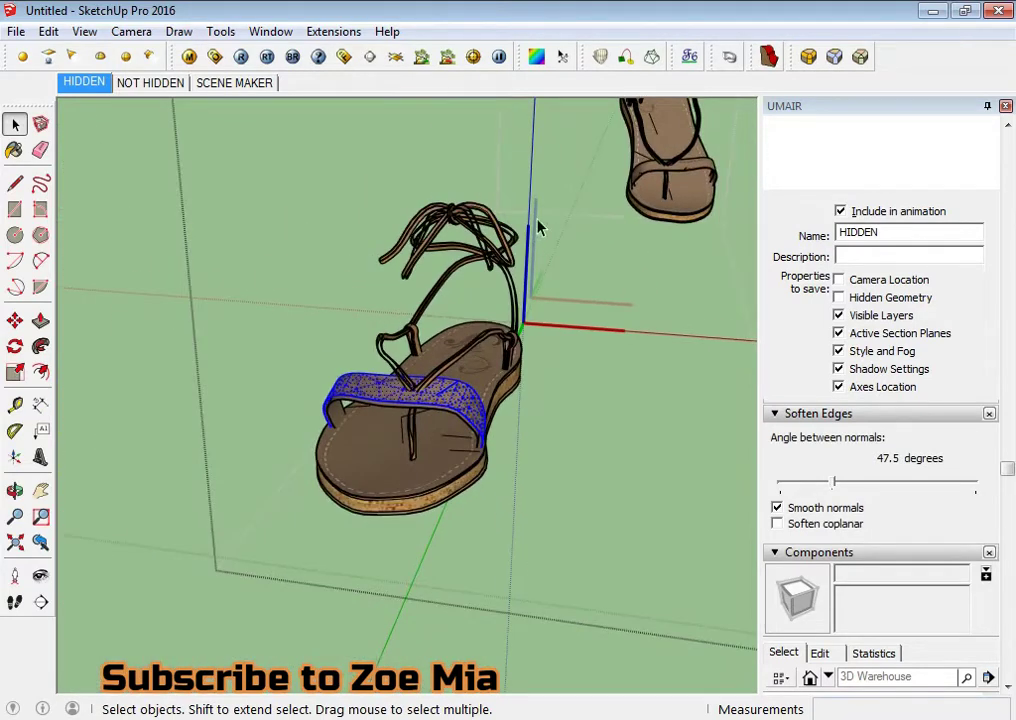
key(ctrl+a)
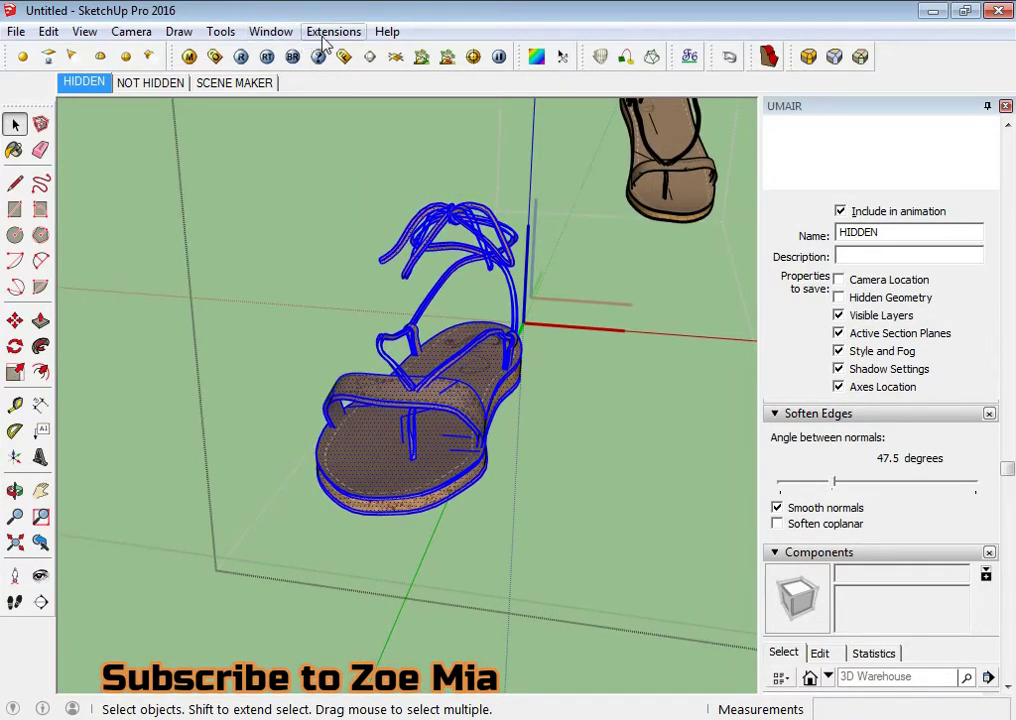
Step: Run Extensions > Clean-up on the whole sandal and check the second sandal
click(336, 31)
click(358, 100)
mouse_move(463, 452)
middle_down()
mouse_move(392, 447)
mouse_move(374, 466)
middle_up()
scroll(640, 227, down, 2)
scroll(565, 220, up, 5)
scroll(565, 215, up, 1)
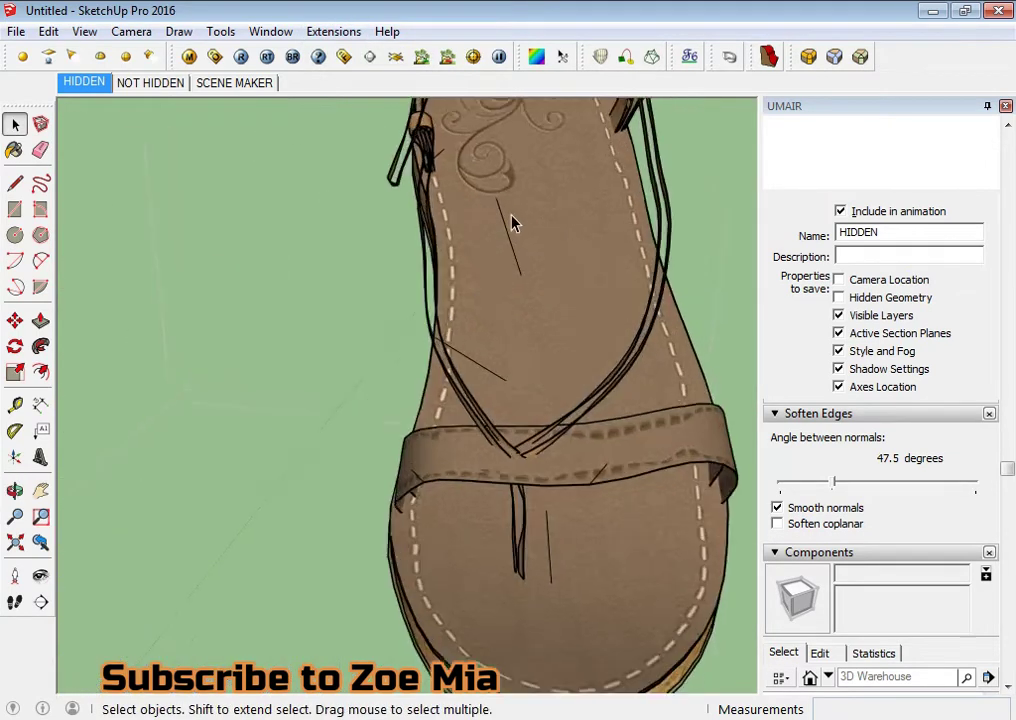
scroll(512, 250, up, 2)
scroll(484, 467, down, 2)
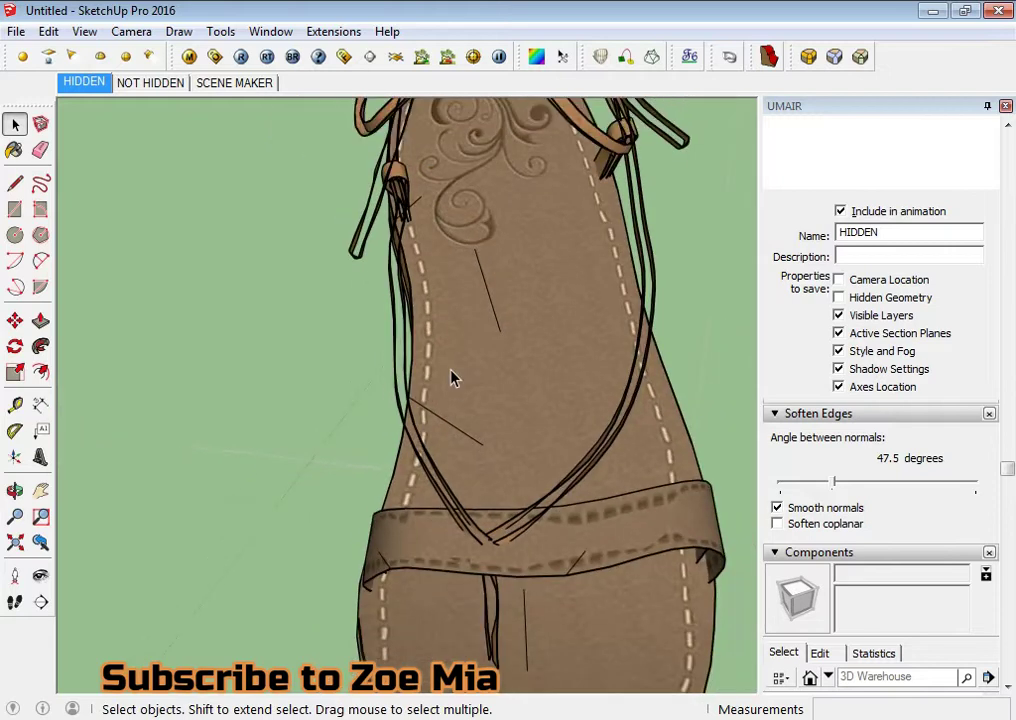
scroll(454, 374, down, 3)
Step: Reselect the sandal, dismiss the extensions list, deselect, and return to a wider view of the legs
key(ctrl+a)
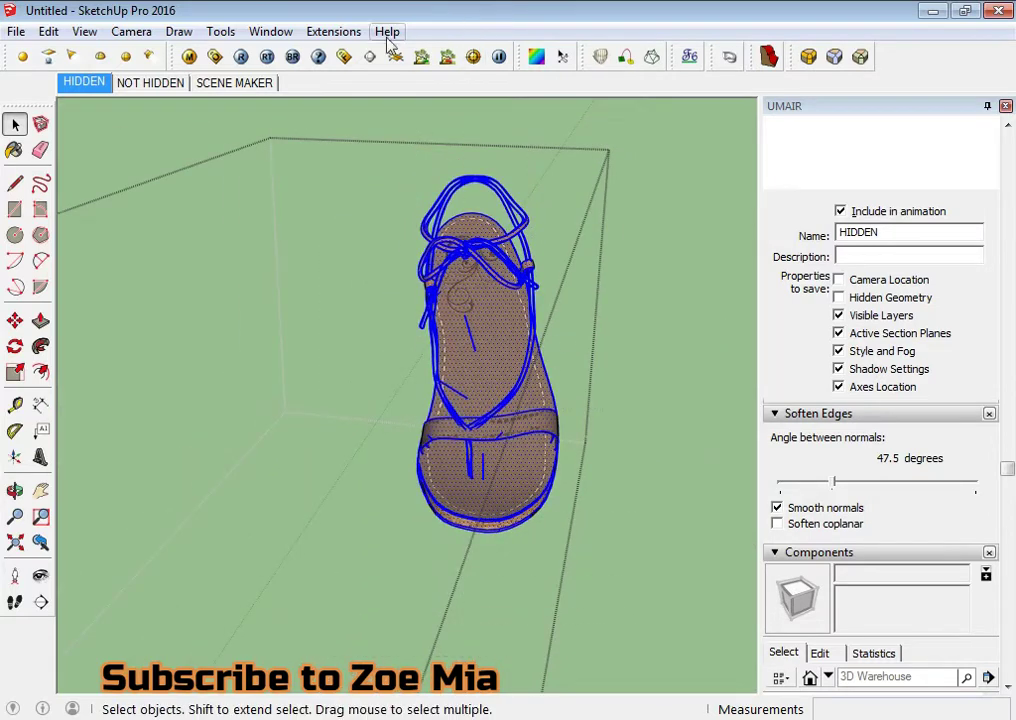
click(340, 31)
key(Escape)
scroll(492, 442, up, 1)
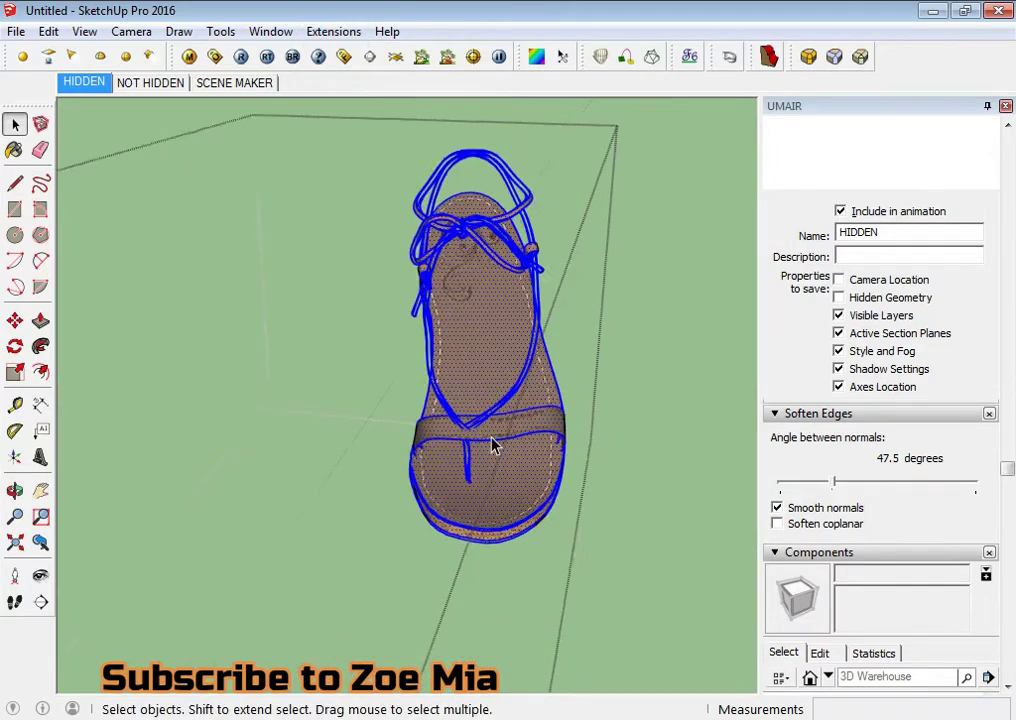
scroll(674, 320, up, 2)
click(700, 303)
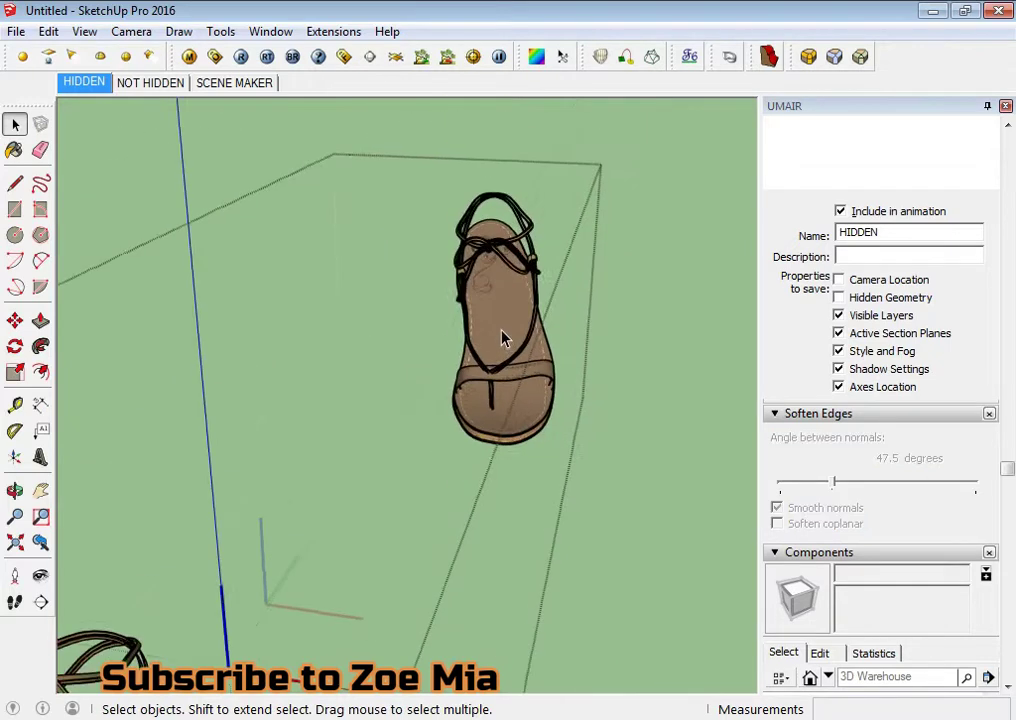
click(593, 470)
scroll(605, 472, up, 2)
scroll(503, 265, up, 2)
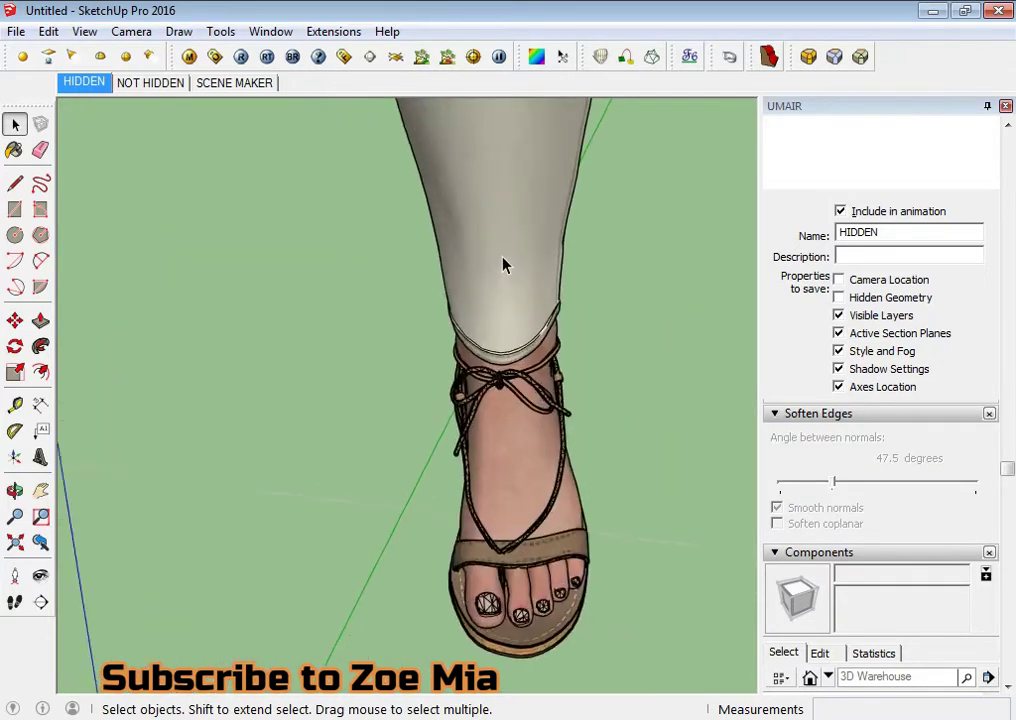
scroll(517, 261, up, 1)
mouse_move(517, 261)
middle_down()
mouse_move(769, 181)
mouse_move(357, 223)
middle_up()
scroll(367, 224, down, 2)
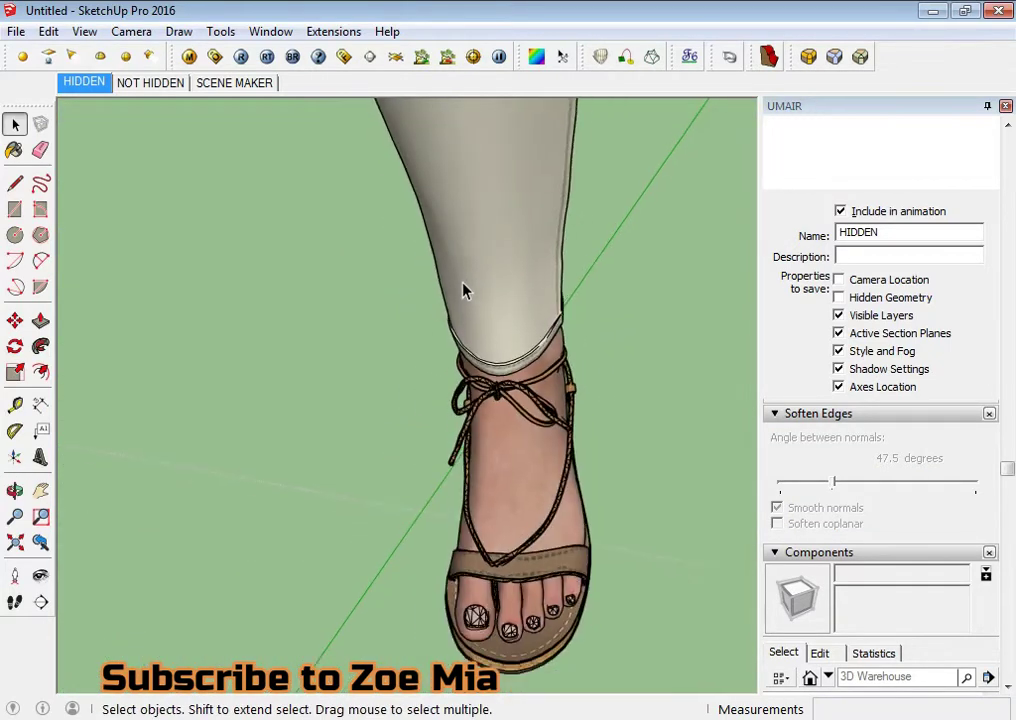
scroll(375, 220, down, 2)
scroll(477, 287, down, 2)
scroll(477, 287, down, 2)
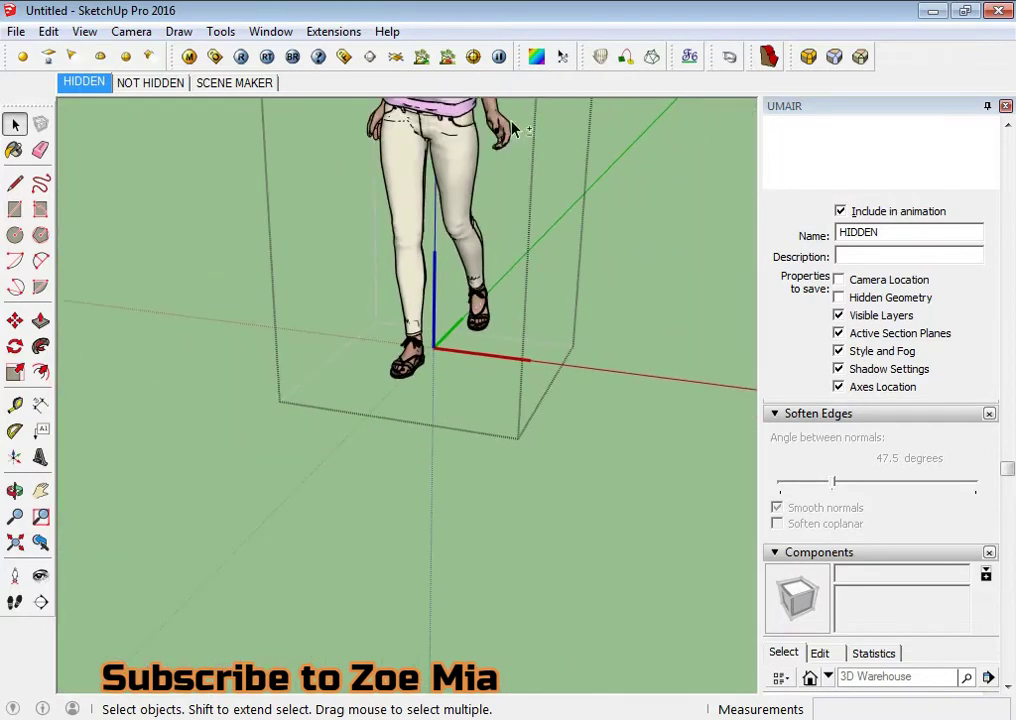
Step: Select the first bare foot mesh and run Extensions > Clean-up on it
scroll(408, 385, up, 3)
scroll(408, 385, up, 3)
click(406, 378)
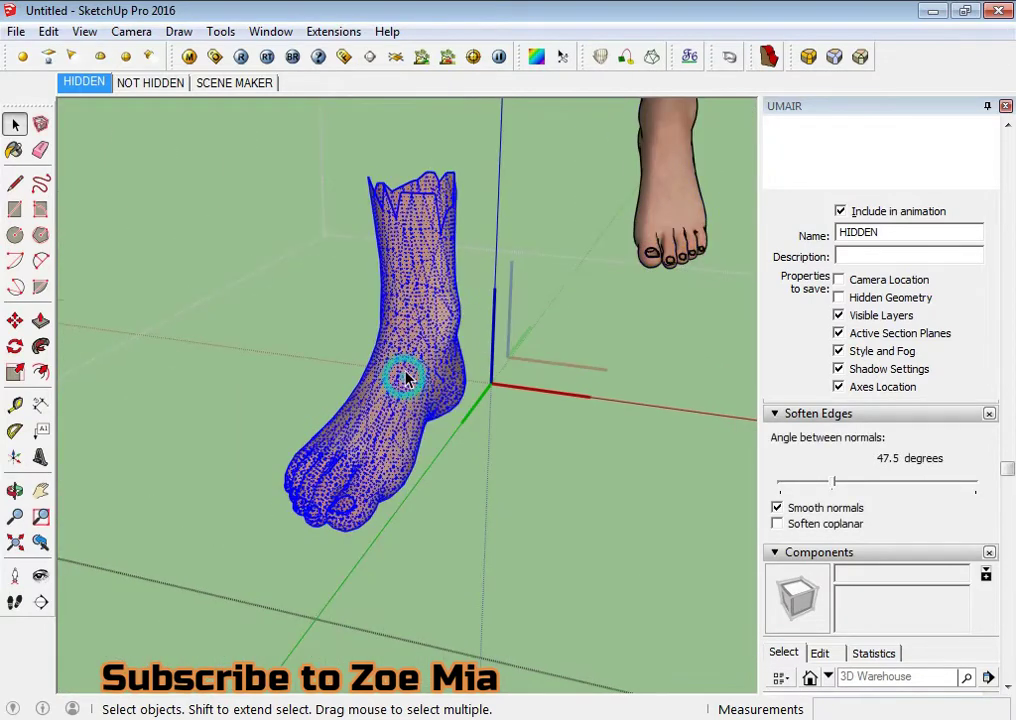
click(338, 31)
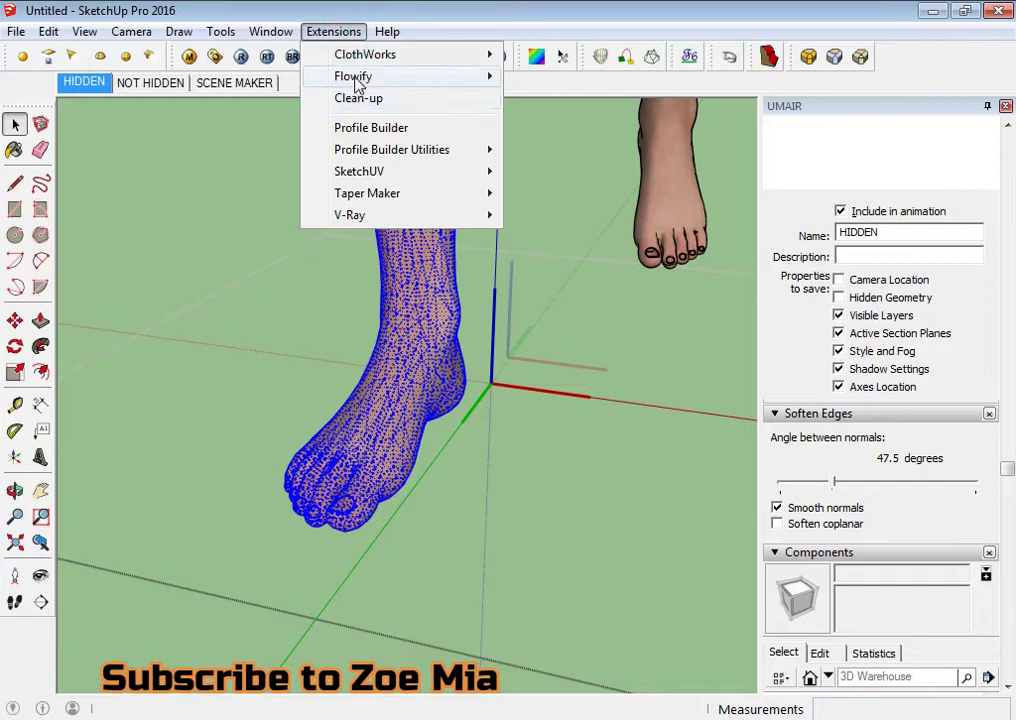
click(360, 98)
click(578, 592)
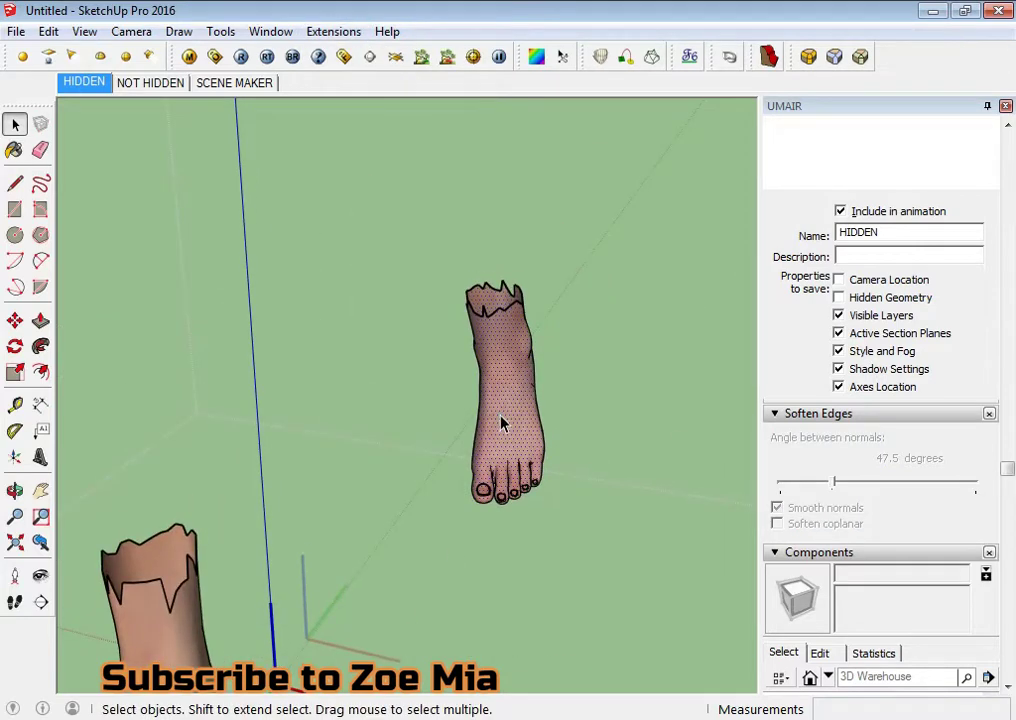
Step: Select the other bare foot and run Extensions > Clean-up on it too
click(503, 421)
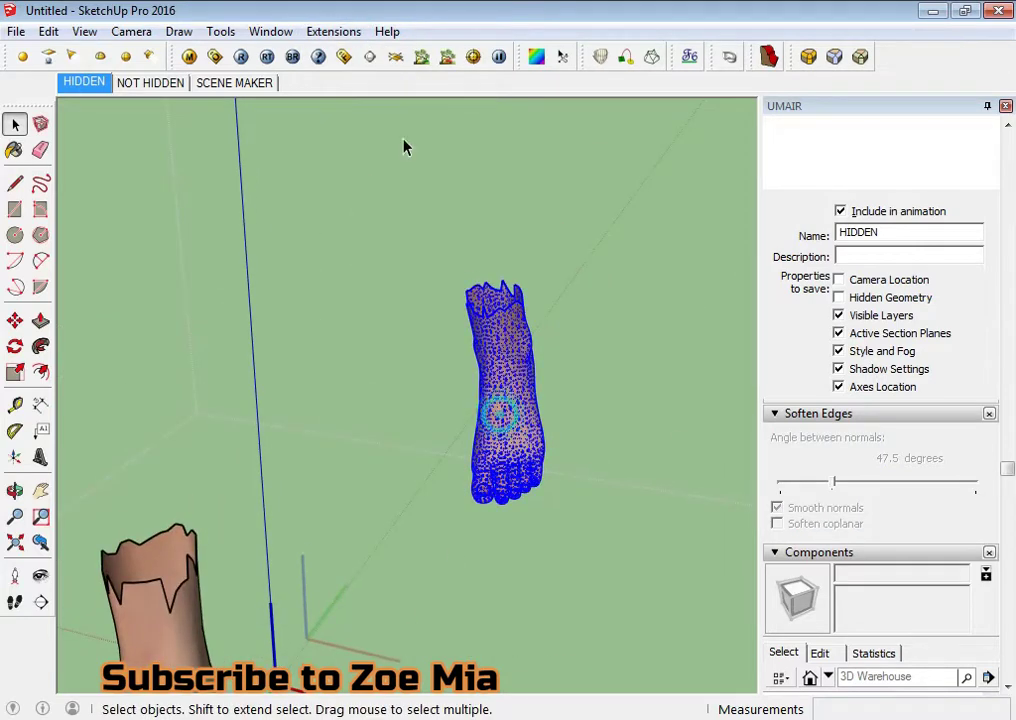
click(333, 31)
click(340, 98)
click(635, 492)
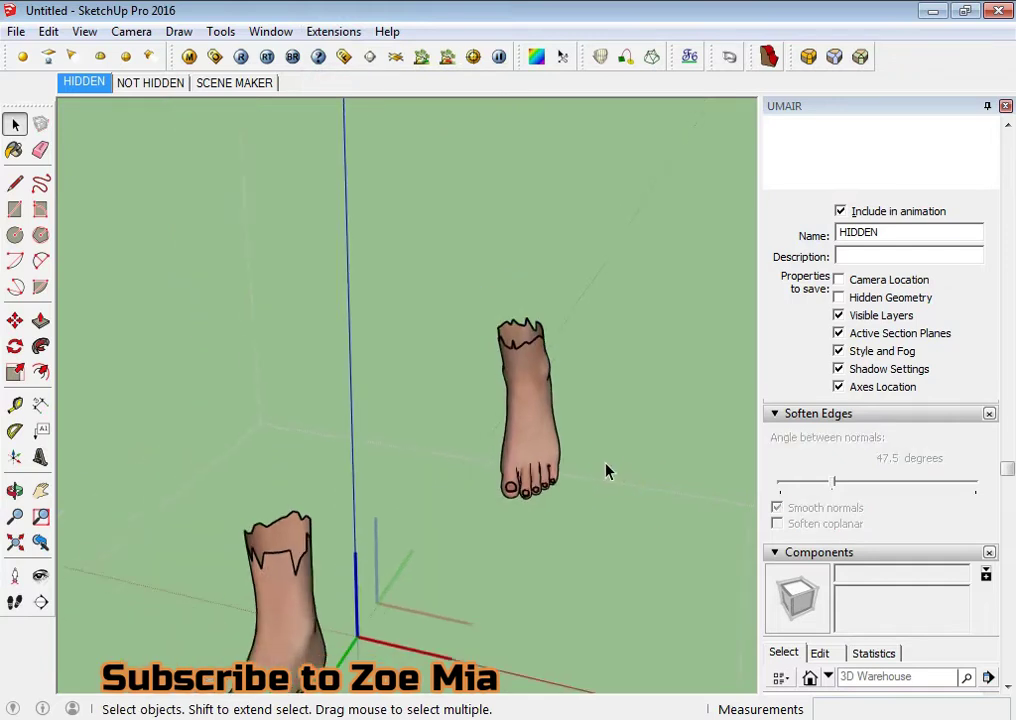
mouse_move(583, 469)
middle_down()
mouse_move(536, 254)
mouse_move(310, 277)
middle_up()
Step: Orbit to the front of the collar and drill into its nested mesh groups
scroll(310, 277, up, 2)
scroll(310, 277, up, 1)
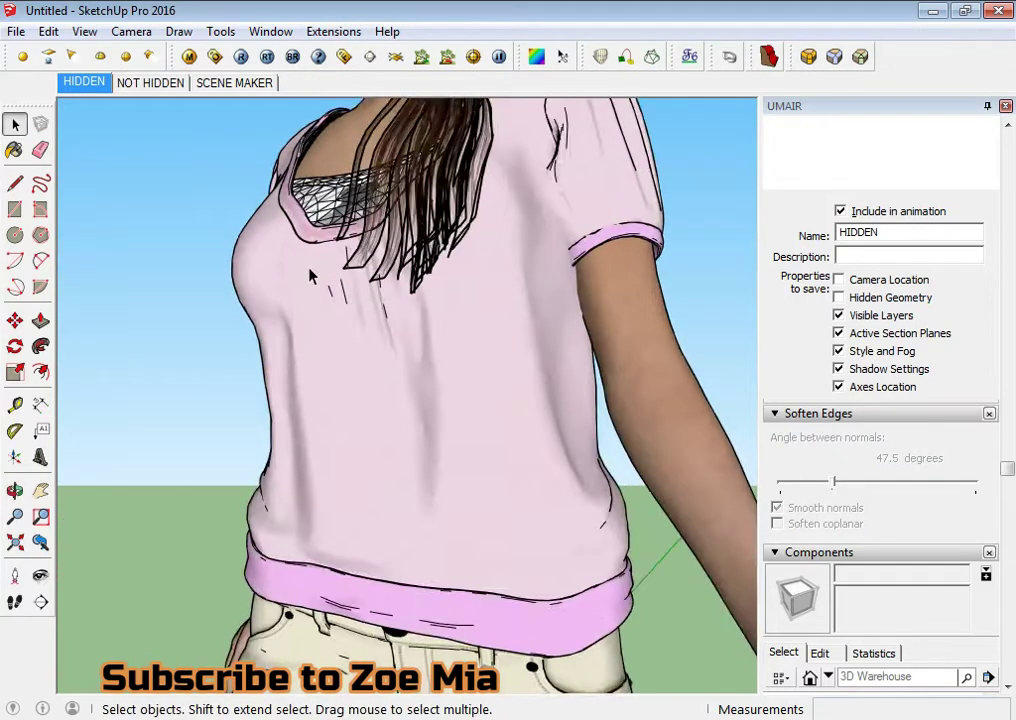
scroll(310, 277, up, 2)
scroll(374, 404, up, 1)
mouse_move(374, 404)
middle_down()
mouse_move(721, 556)
mouse_move(576, 449)
mouse_move(508, 442)
middle_up()
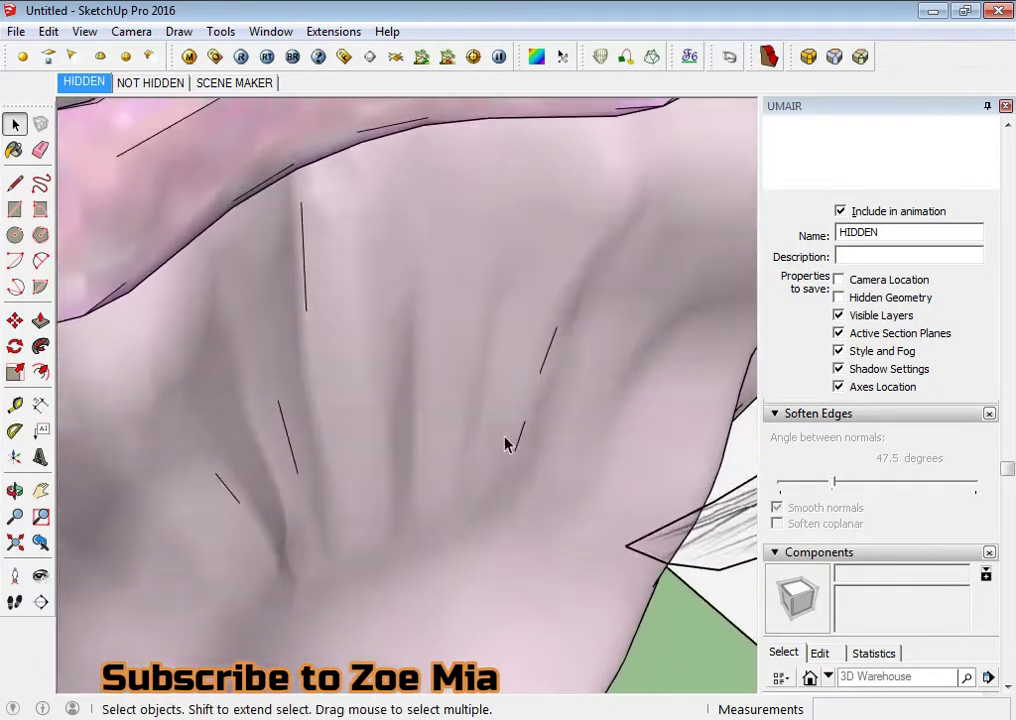
scroll(553, 364, up, 2)
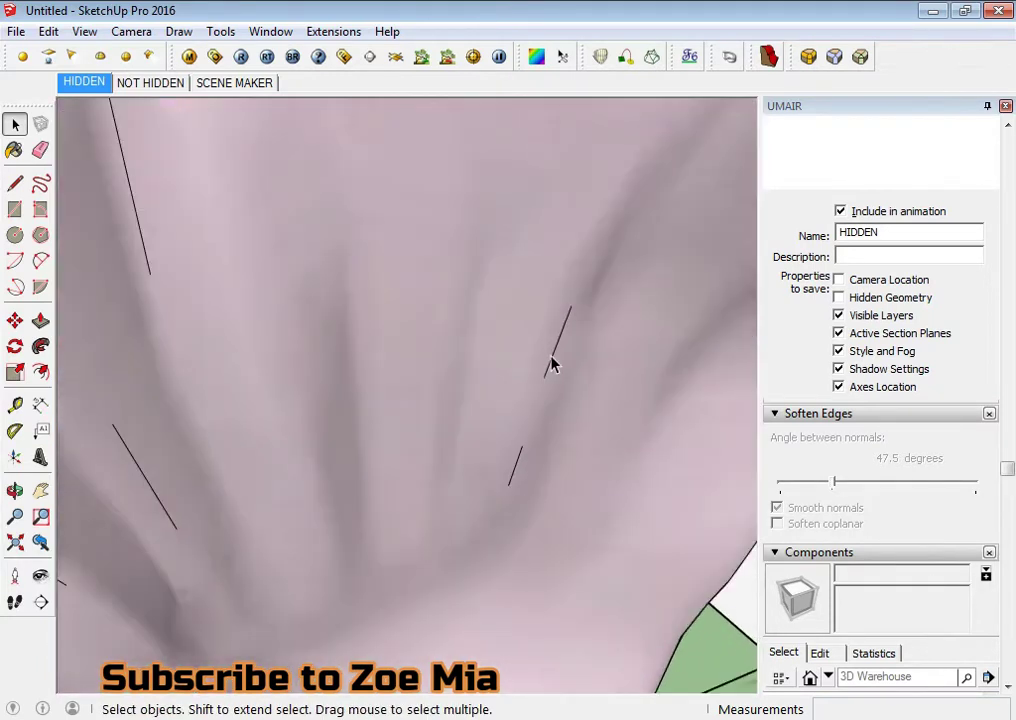
scroll(553, 364, down, 1)
scroll(517, 374, down, 2)
scroll(463, 410, down, 2)
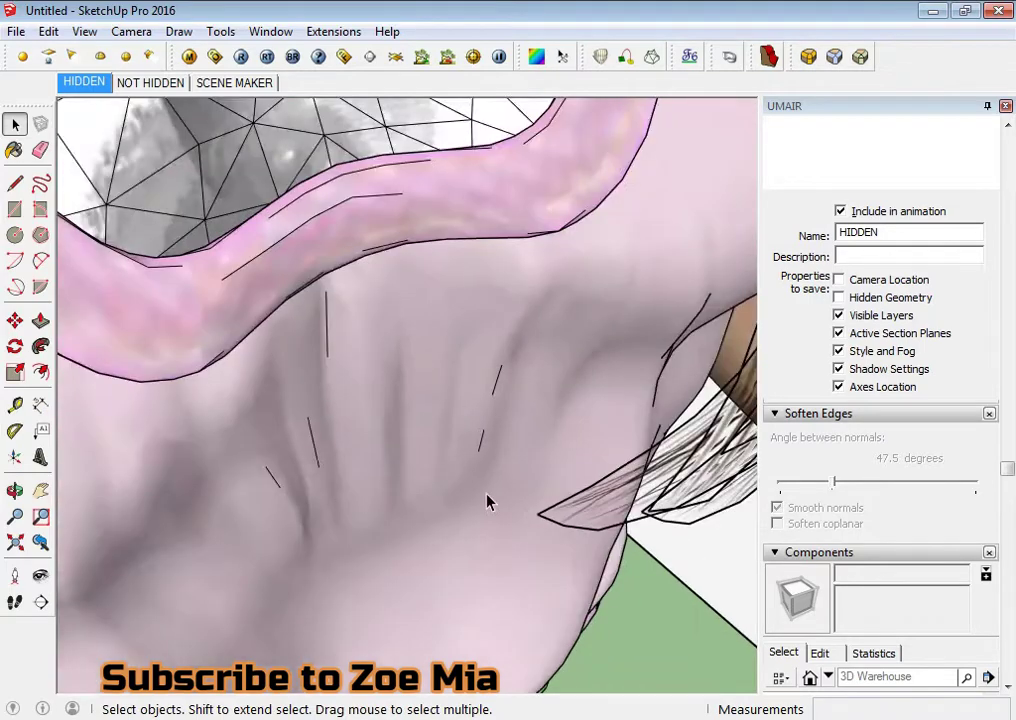
mouse_move(488, 502)
middle_down()
mouse_move(408, 483)
mouse_move(467, 562)
mouse_move(354, 426)
middle_up()
scroll(354, 426, down, 2)
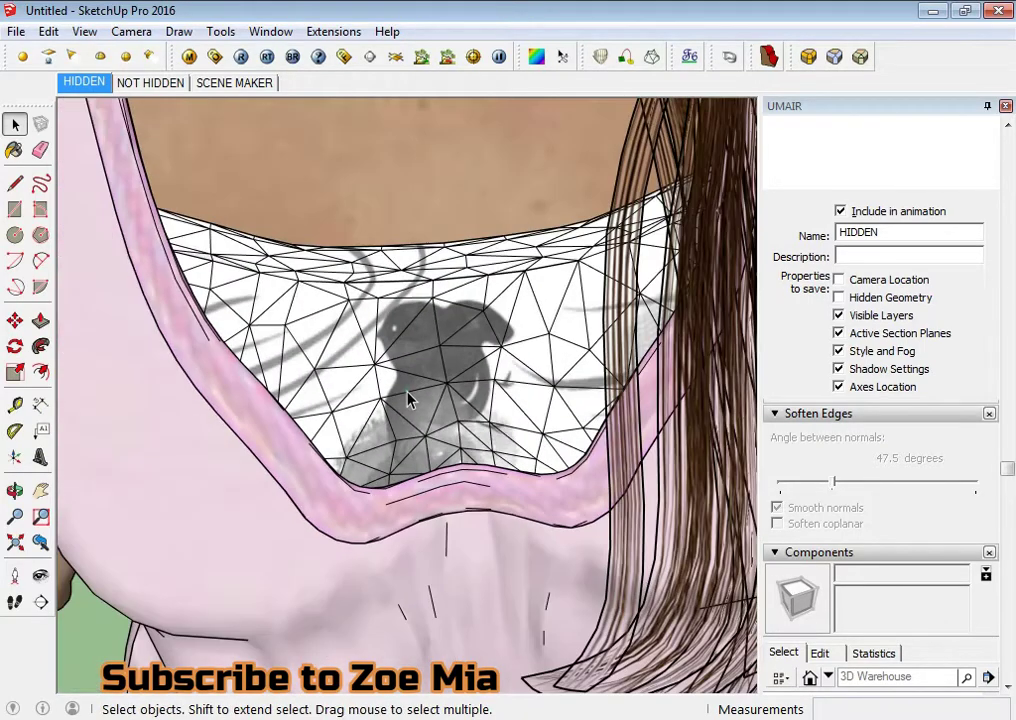
click(408, 399)
double_click(408, 376)
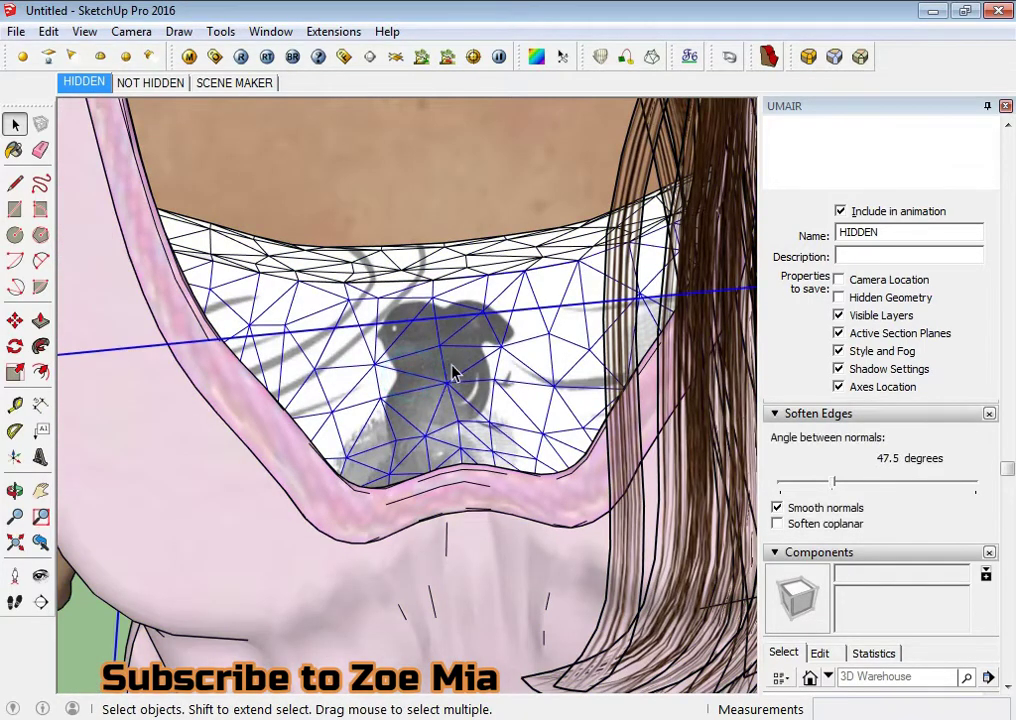
double_click(452, 372)
scroll(422, 375, down, 2)
scroll(400, 340, down, 3)
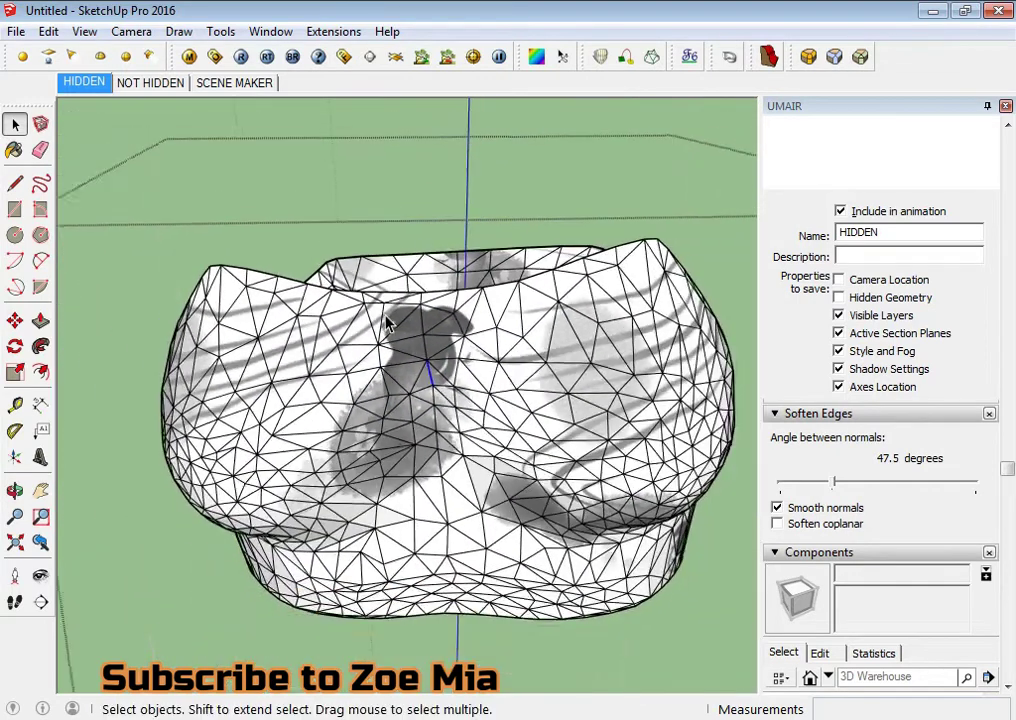
scroll(400, 340, down, 2)
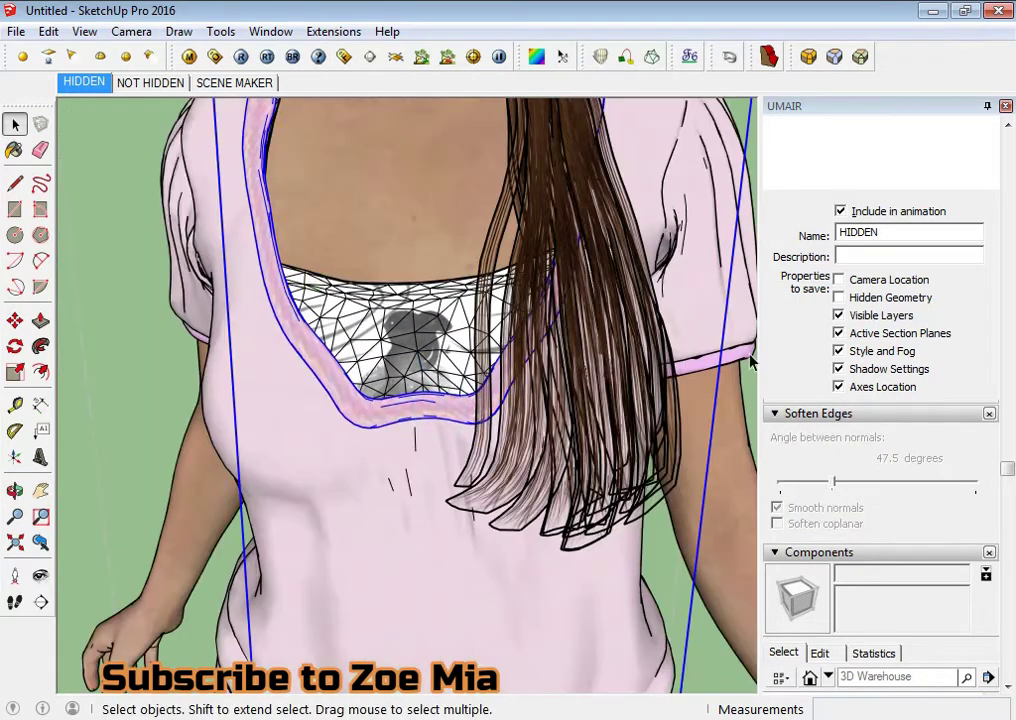
double_click(410, 375)
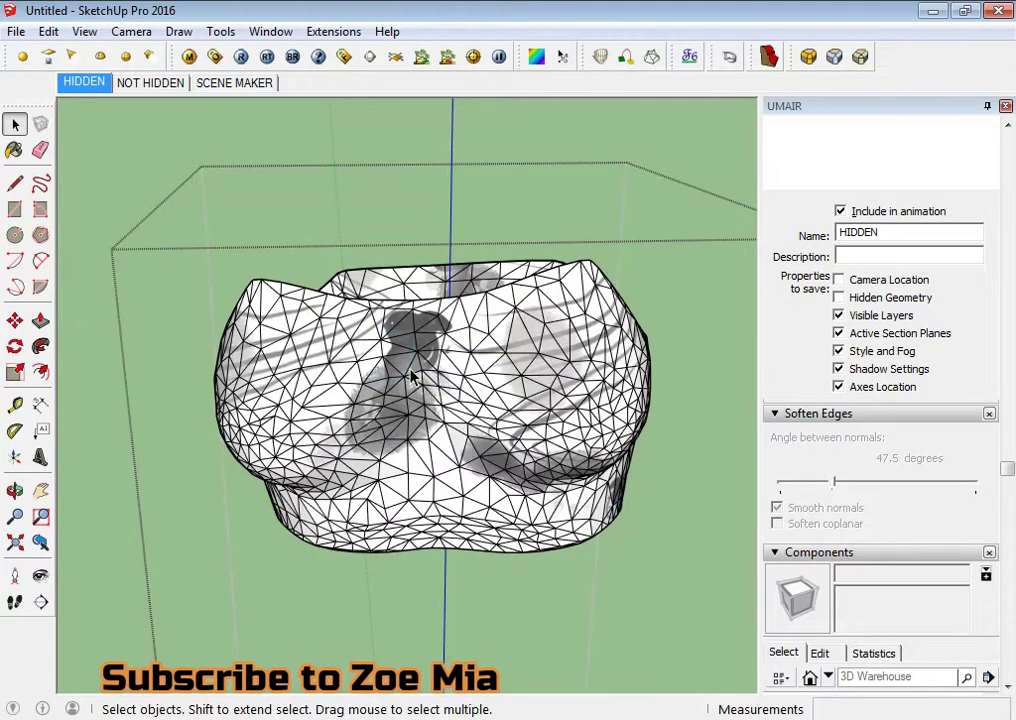
Step: Select the chest mesh inside the neckline and set the soften angle to 53.0 degrees
key(Escape)
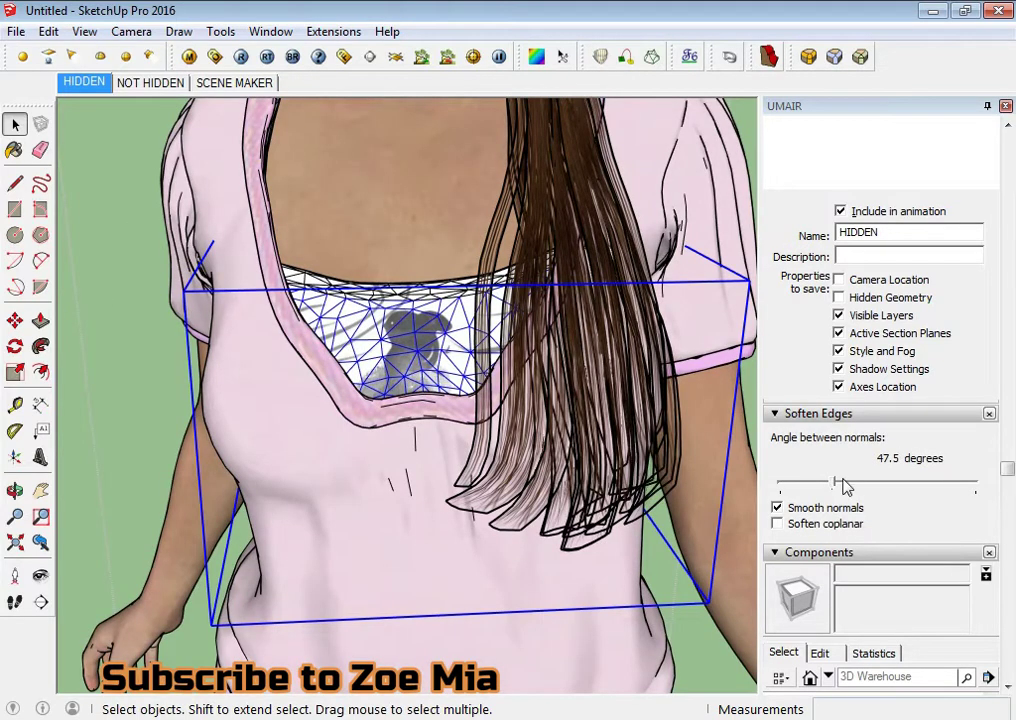
drag(830, 487, 826, 487)
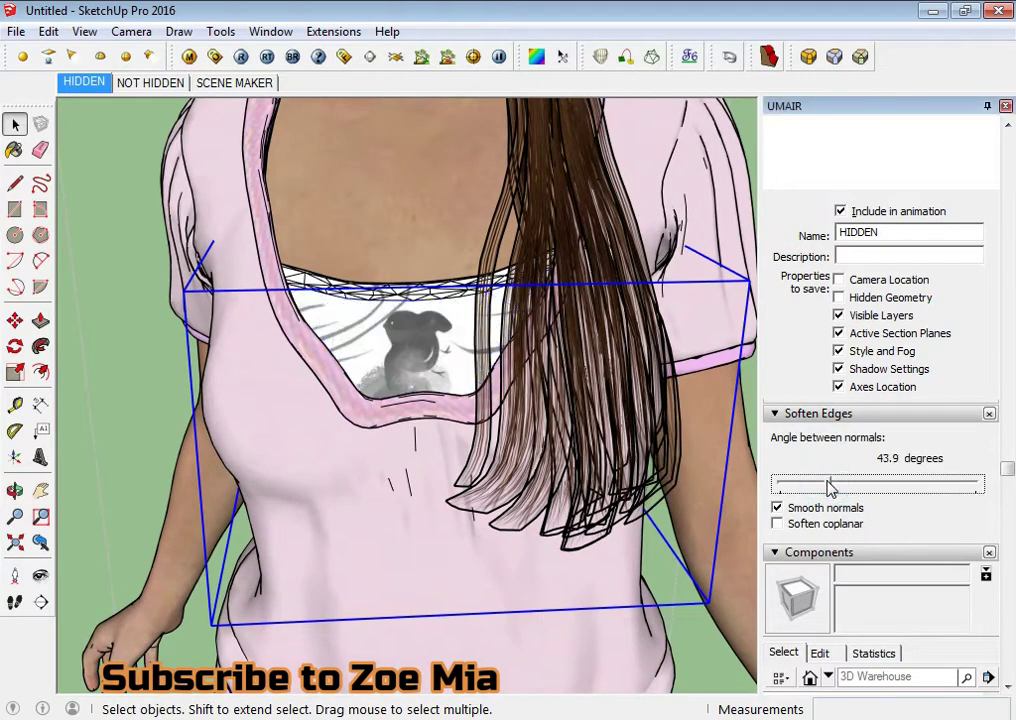
click(432, 303)
click(842, 485)
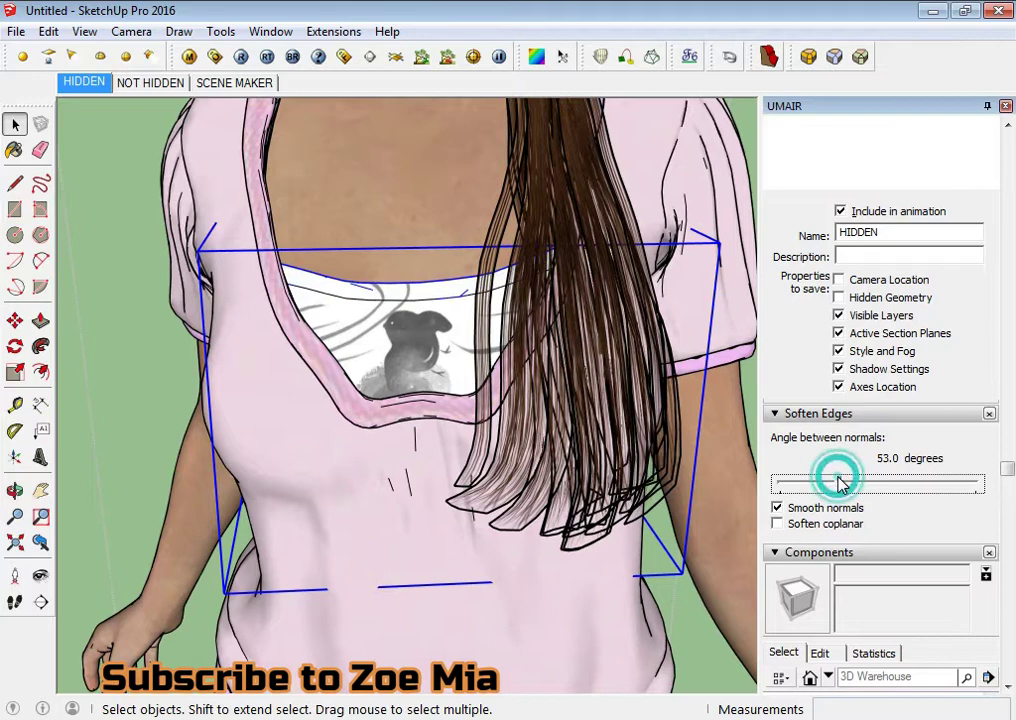
Step: Open the chest mesh on its own and run Extensions > Clean-up on it
double_click(424, 358)
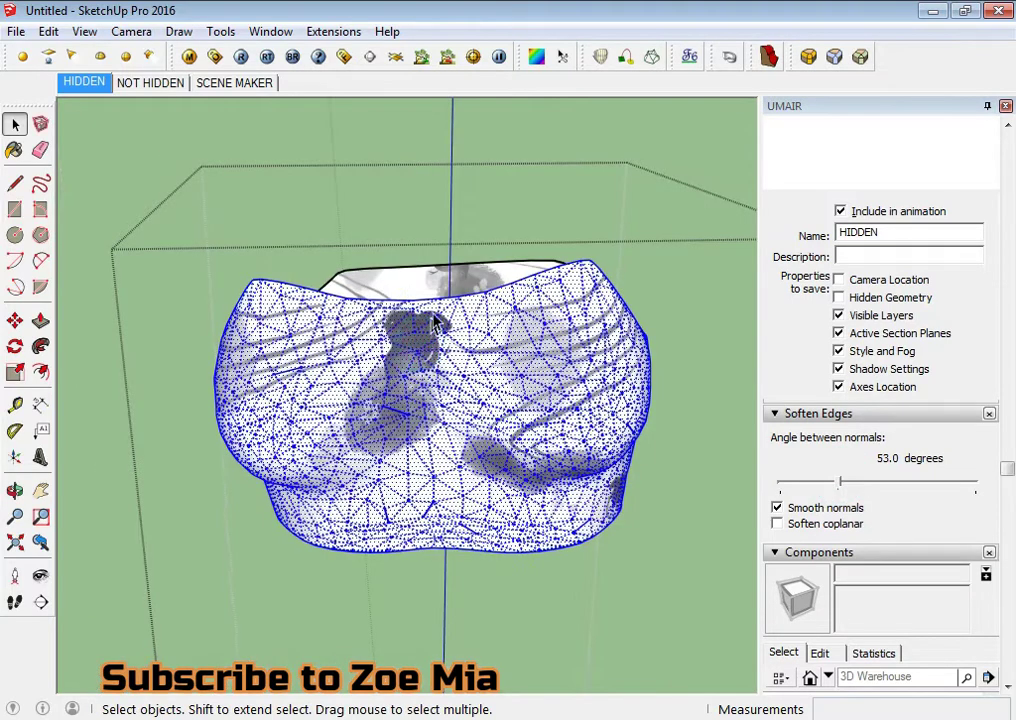
scroll(432, 320, down, 3)
middle_drag(427, 347, 328, 365)
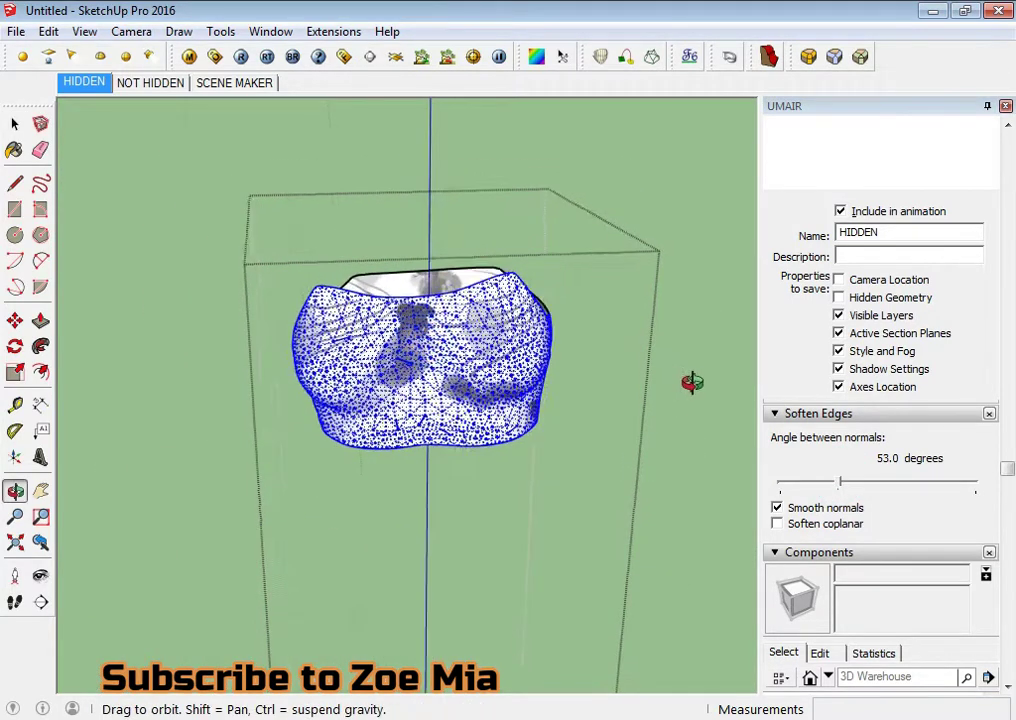
click(327, 36)
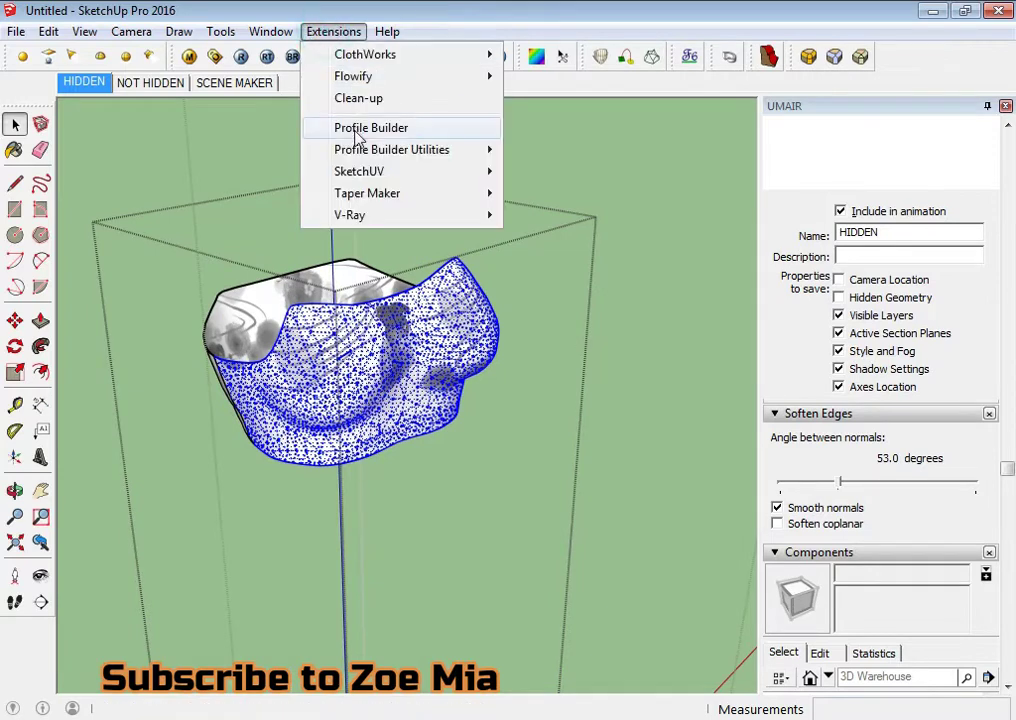
click(360, 100)
scroll(381, 374, up, 3)
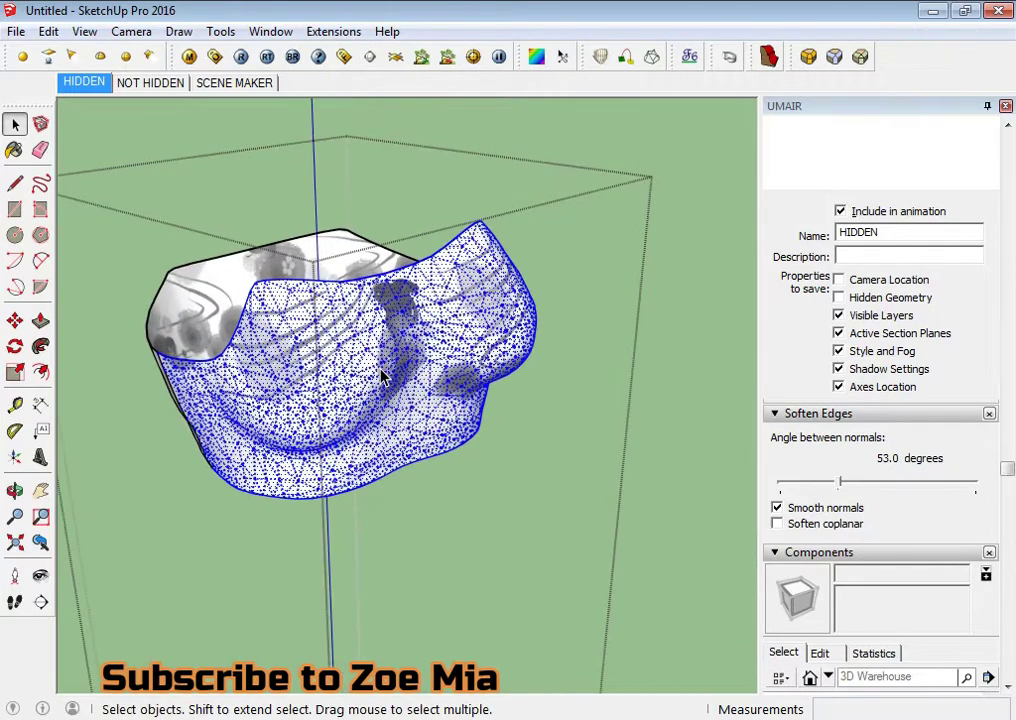
middle_drag(396, 383, 170, 354)
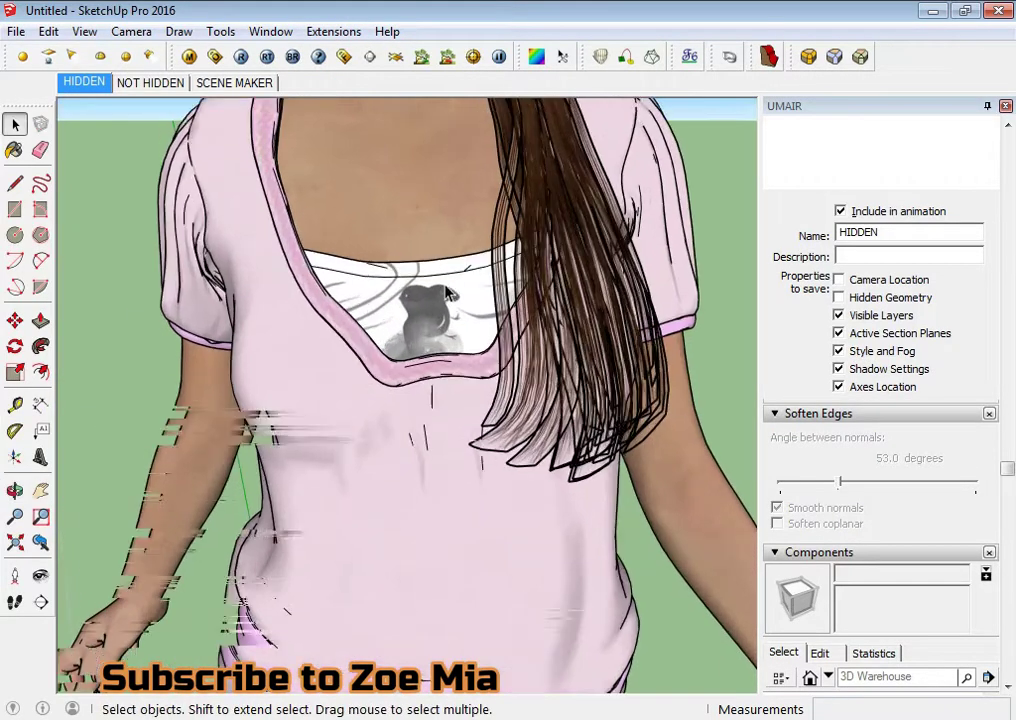
Step: Select both neckline rings and run Clean-up on them
scroll(440, 283, up, 2)
triple_click(440, 270)
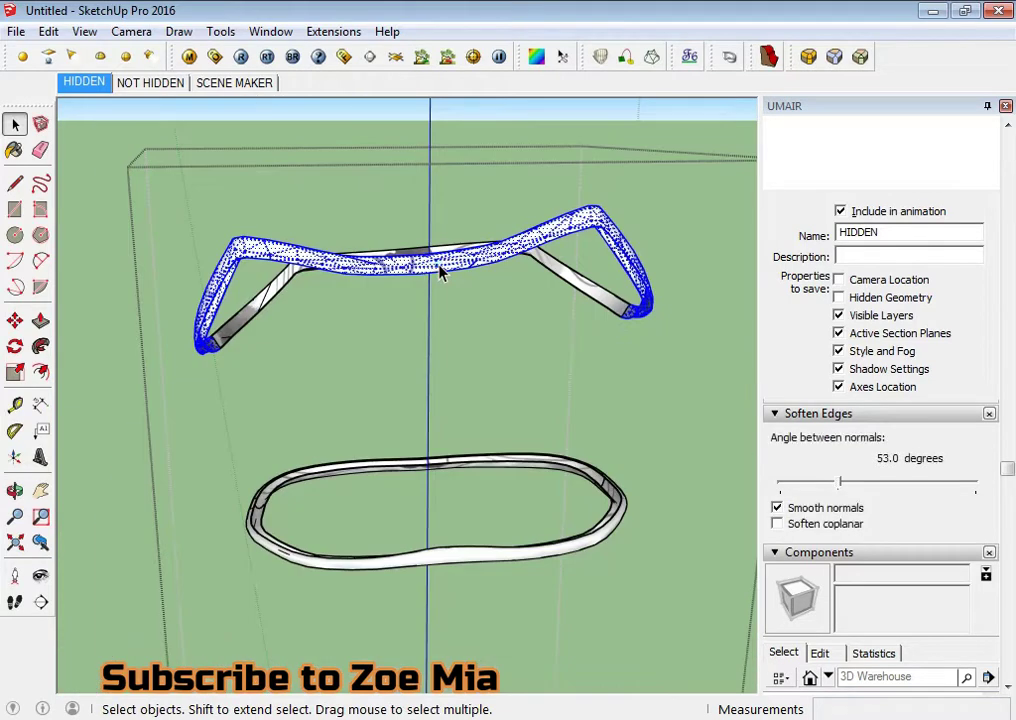
scroll(440, 270, down, 1)
drag(296, 486, 160, 533)
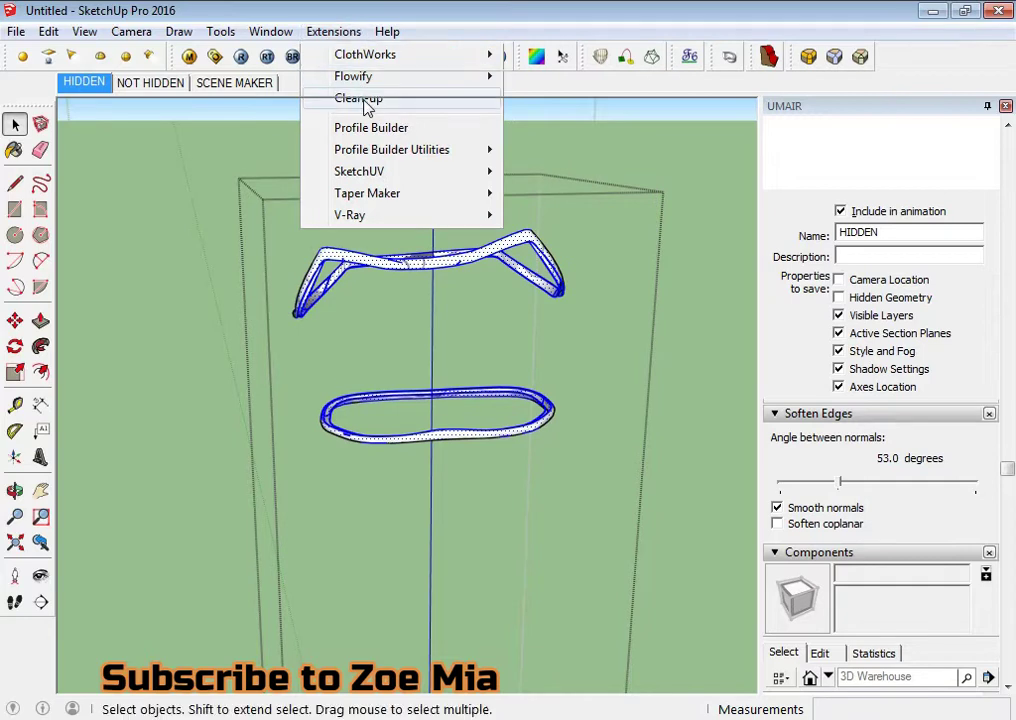
click(352, 100)
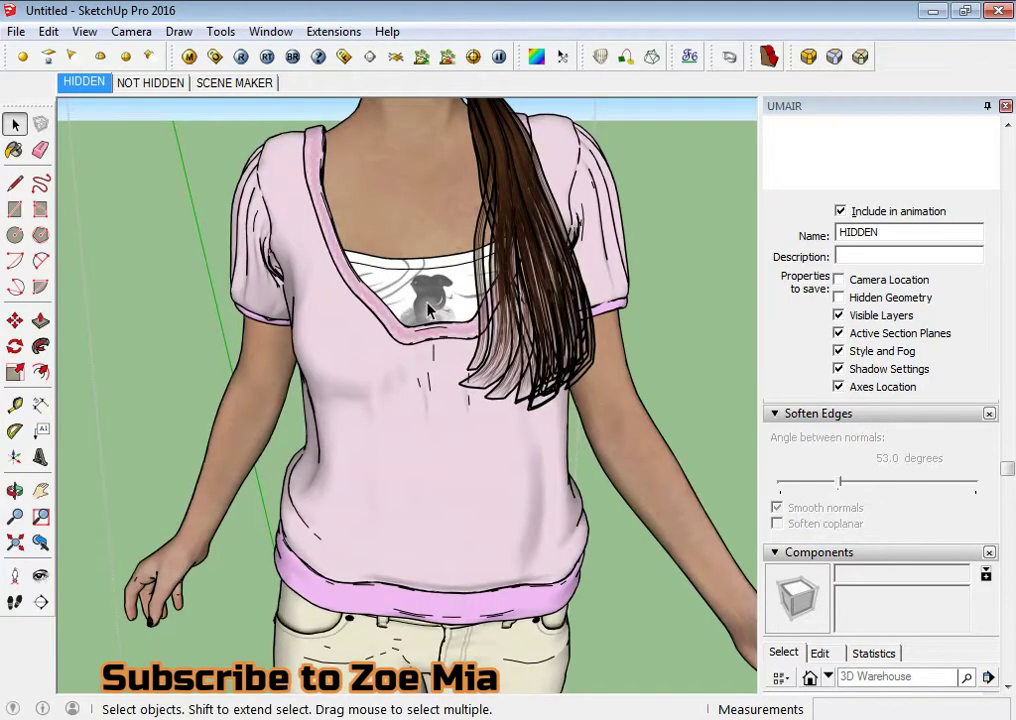
Step: Open the undershirt, select its entire mesh with Ctrl+A and run Extensions > Clean-up
double_click(428, 310)
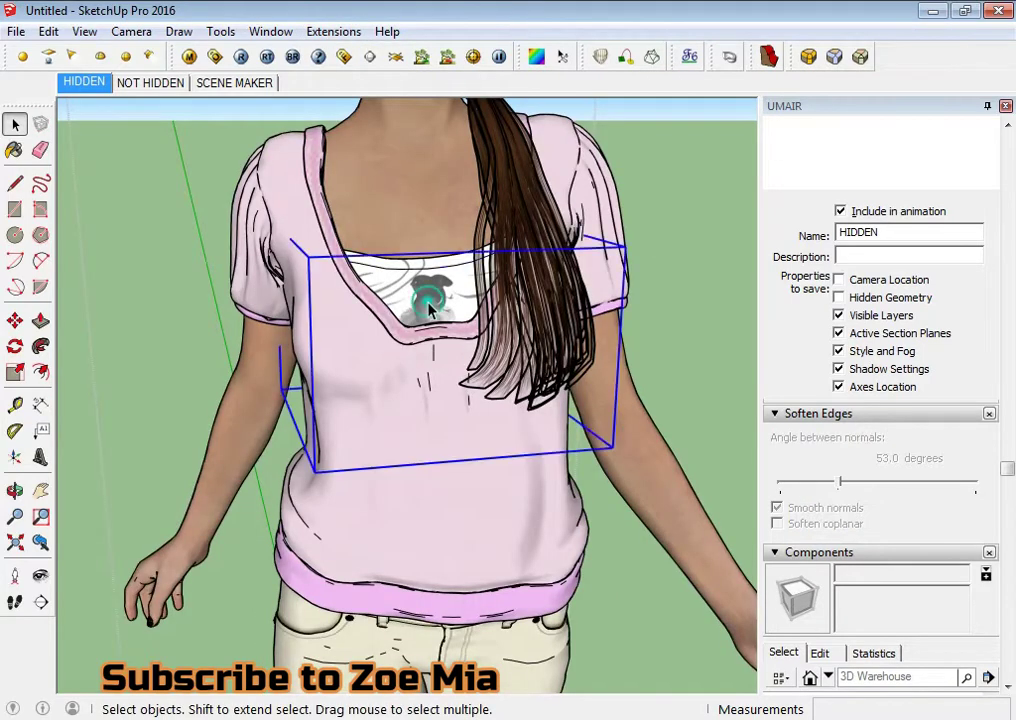
key(ctrl+a)
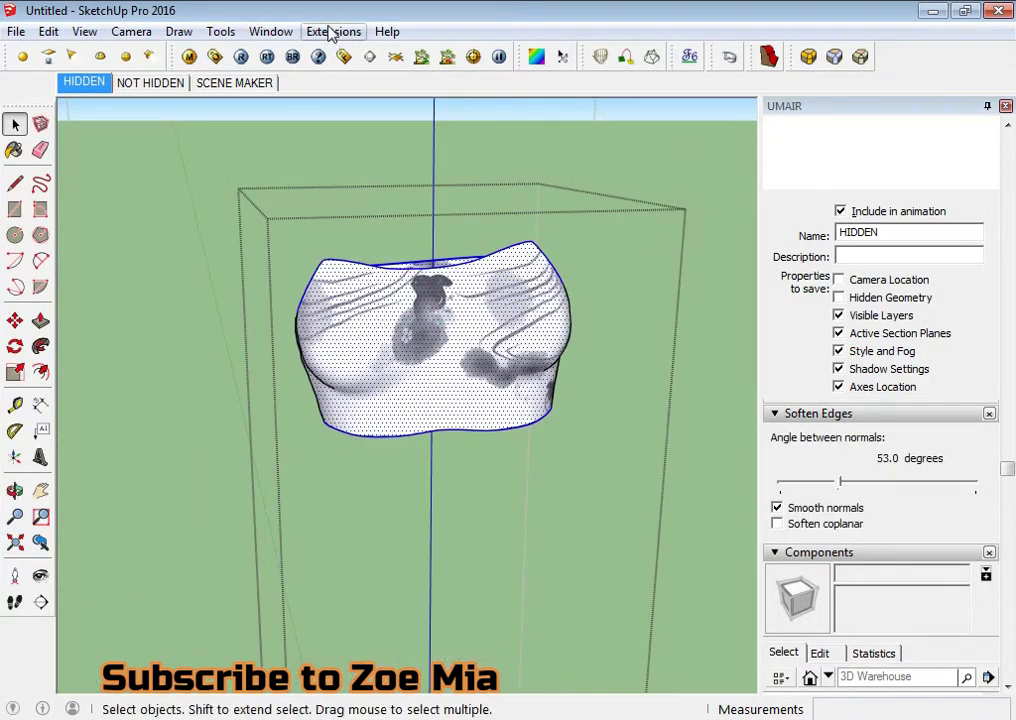
click(331, 33)
click(358, 98)
key(Escape)
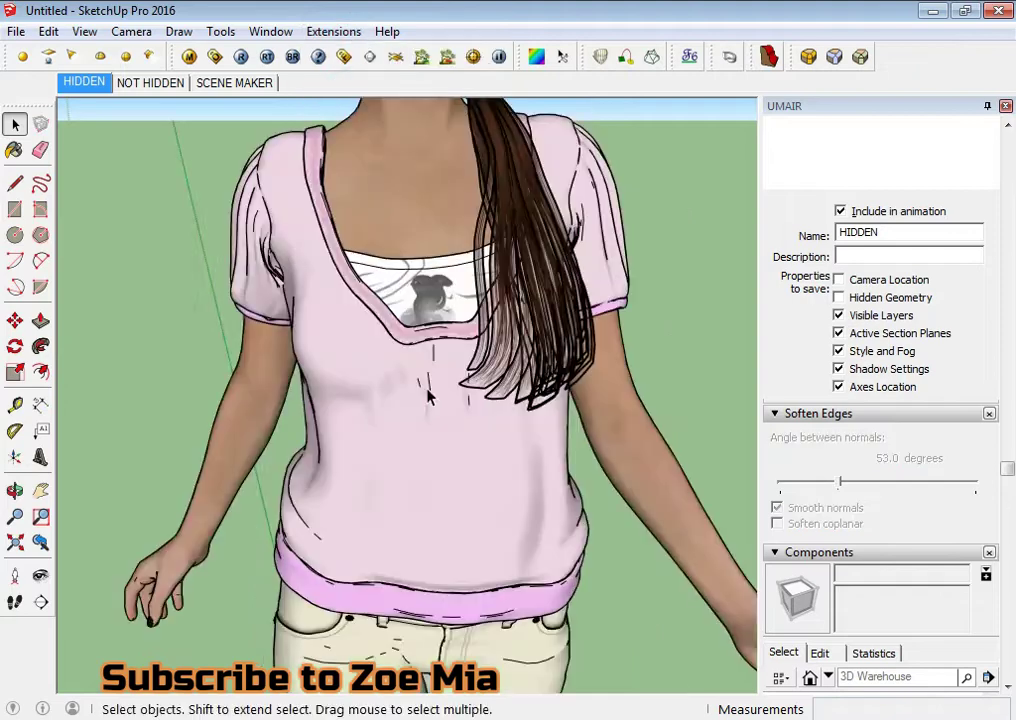
mouse_move(497, 427)
middle_down()
mouse_move(331, 455)
mouse_move(692, 424)
mouse_move(333, 390)
middle_up()
Step: Soften the shirt's pink band pieces at 67.6 degrees
click(341, 450)
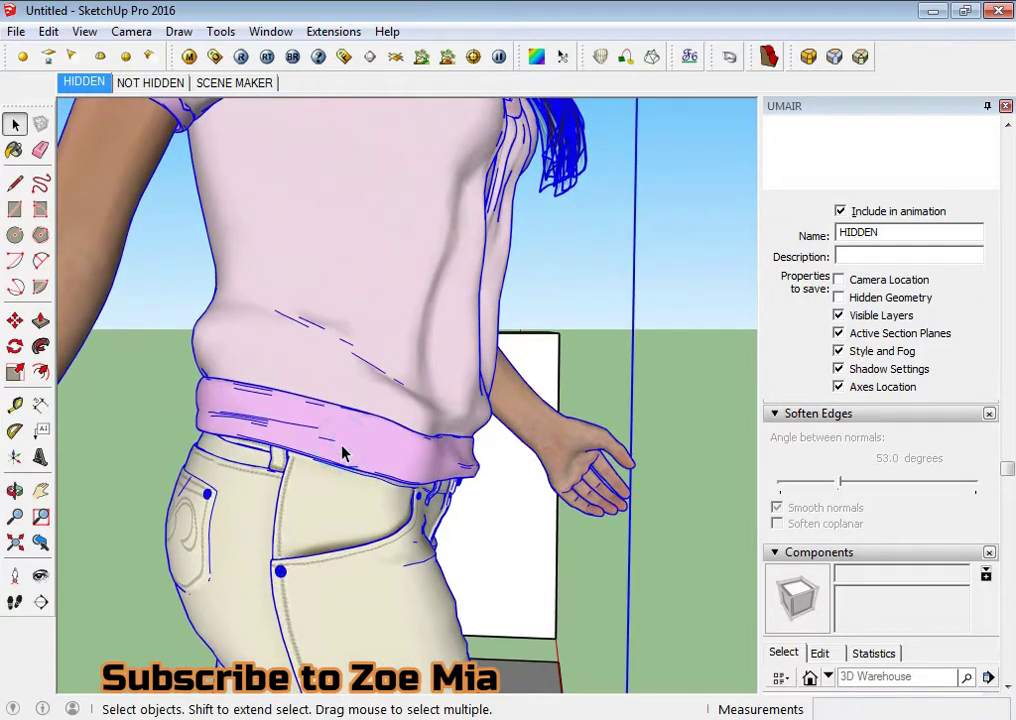
double_click(341, 452)
double_click(341, 452)
click(341, 455)
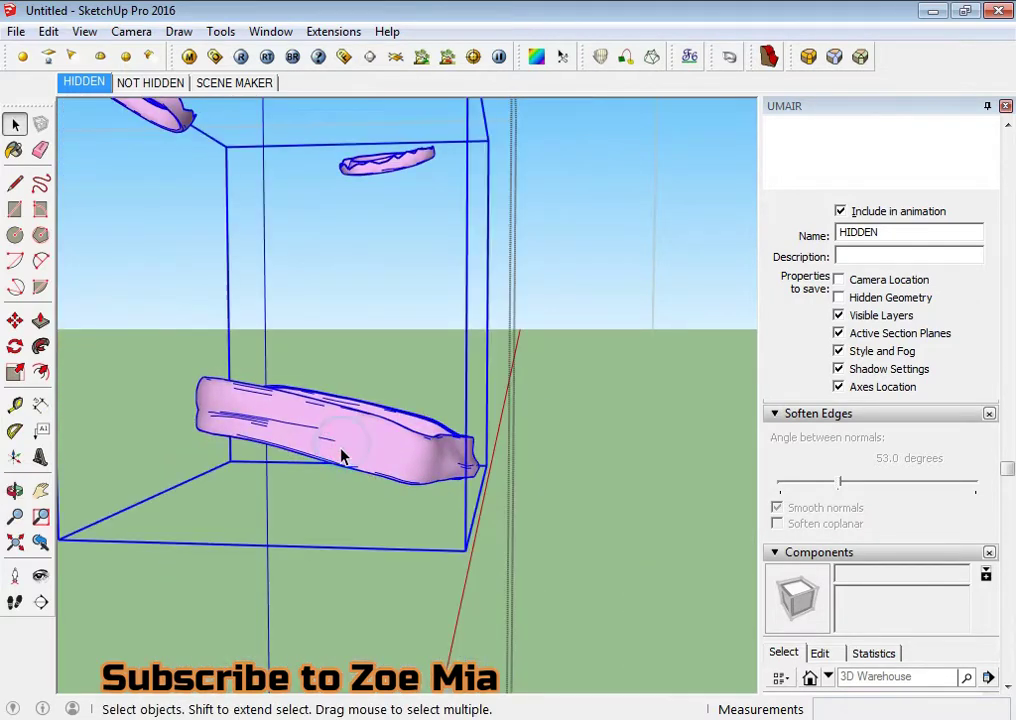
mouse_move(341, 455)
middle_down()
mouse_move(454, 513)
mouse_move(462, 531)
middle_up()
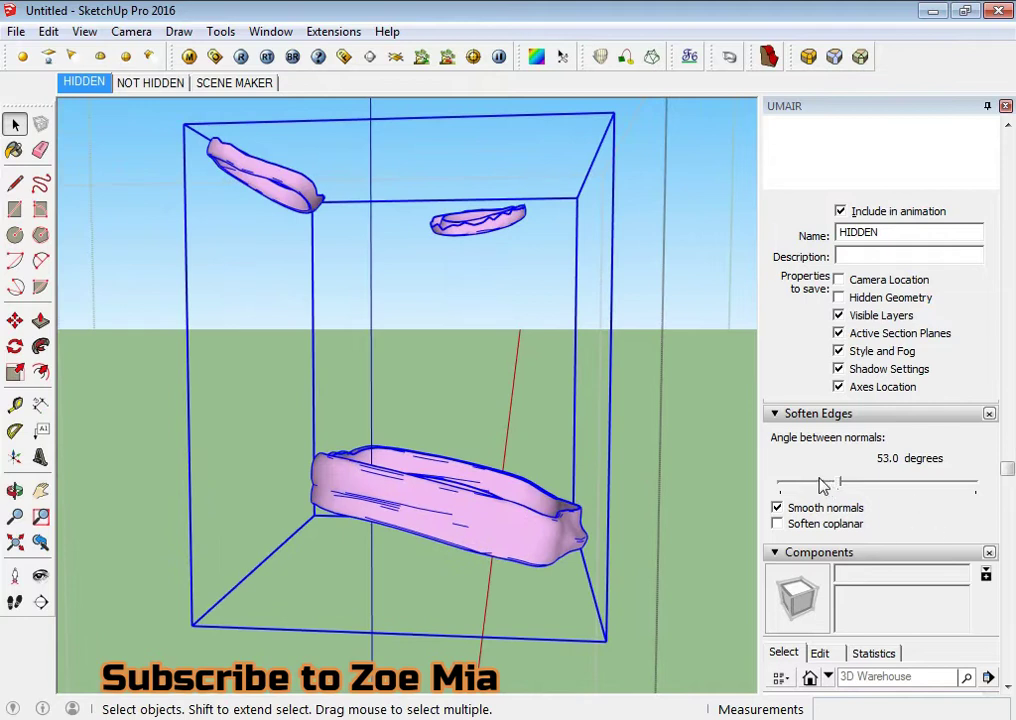
drag(829, 485, 851, 489)
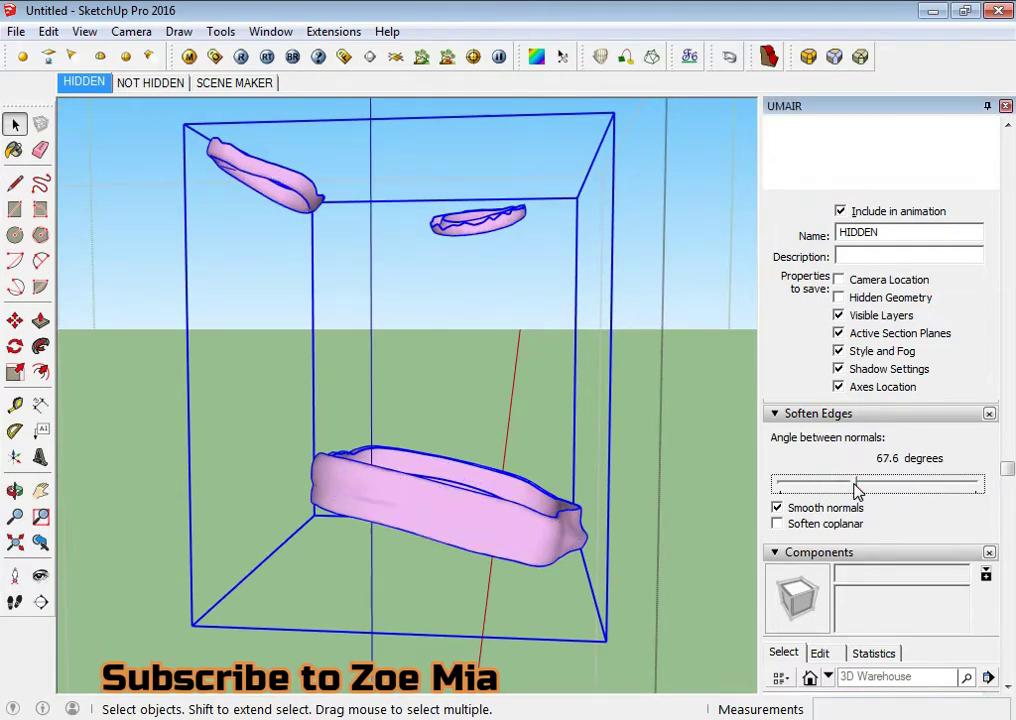
mouse_move(472, 508)
middle_down()
mouse_move(168, 474)
mouse_move(385, 541)
mouse_move(510, 413)
middle_up()
Step: Soften the whole shirt at 180 degrees so no mesh lines remain, then view the woman from the front
middle_drag(420, 416, 413, 481)
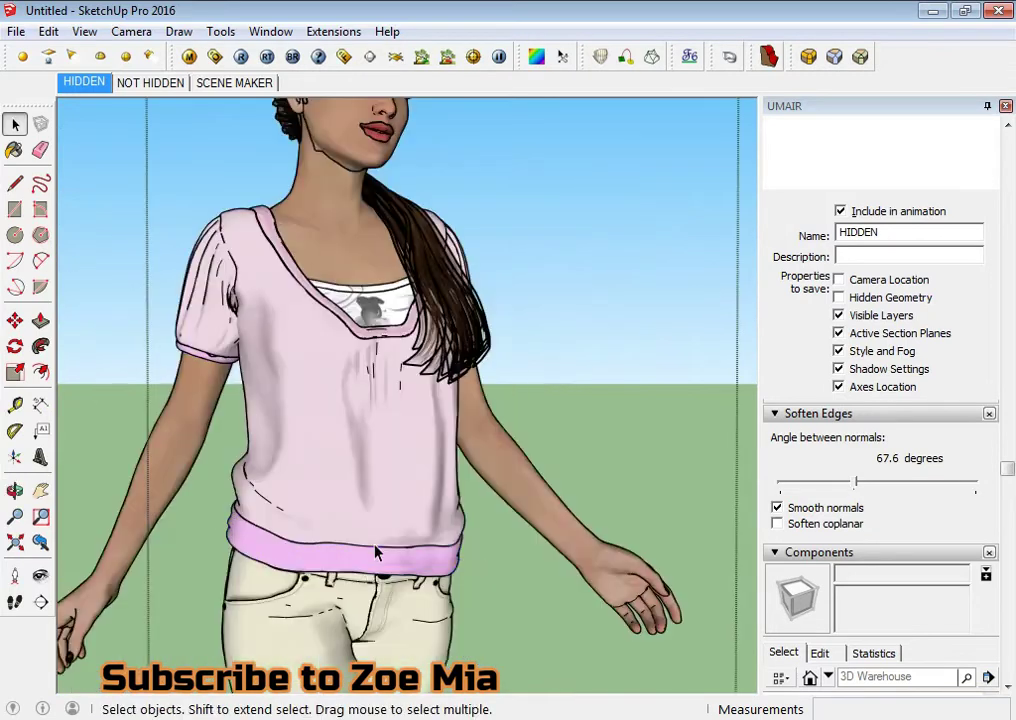
mouse_move(376, 547)
middle_down()
mouse_move(368, 558)
mouse_move(302, 481)
mouse_move(433, 488)
mouse_move(336, 422)
mouse_move(292, 466)
mouse_move(372, 479)
middle_up()
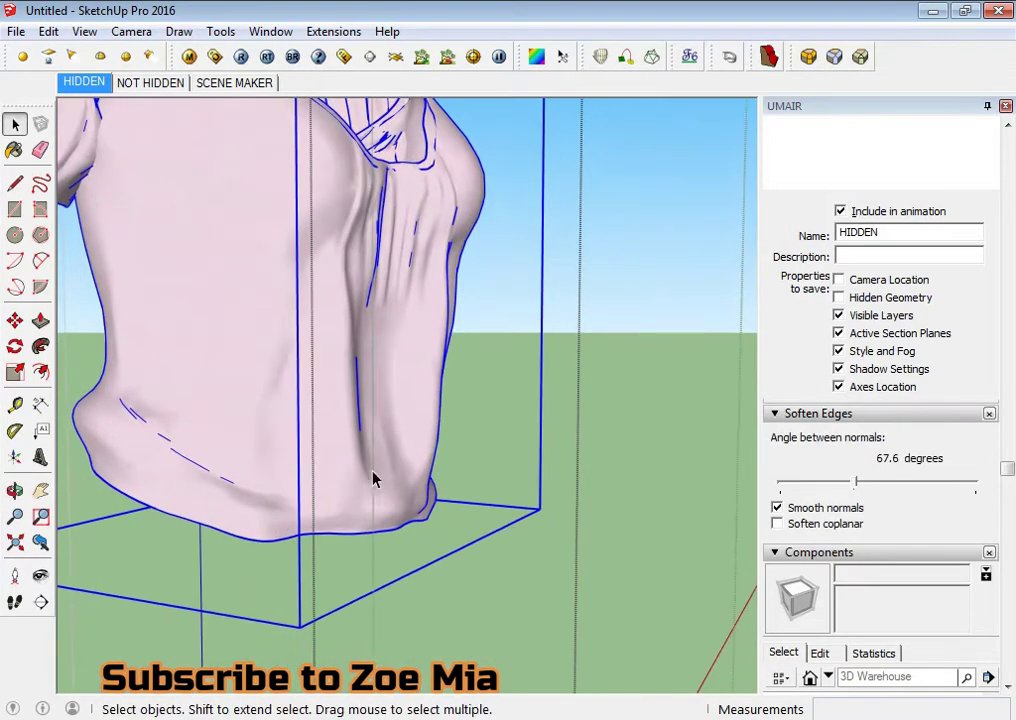
triple_click(276, 500)
scroll(268, 496, up, 3)
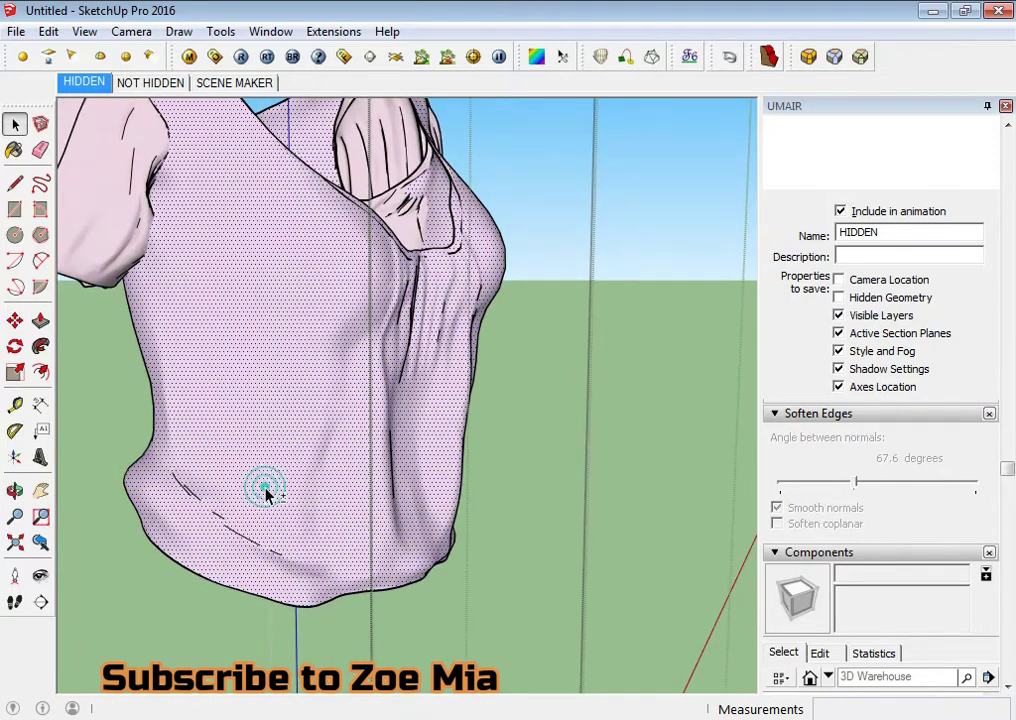
click(267, 492)
mouse_move(267, 492)
middle_down()
mouse_move(306, 451)
mouse_move(700, 480)
middle_up()
drag(857, 490, 779, 483)
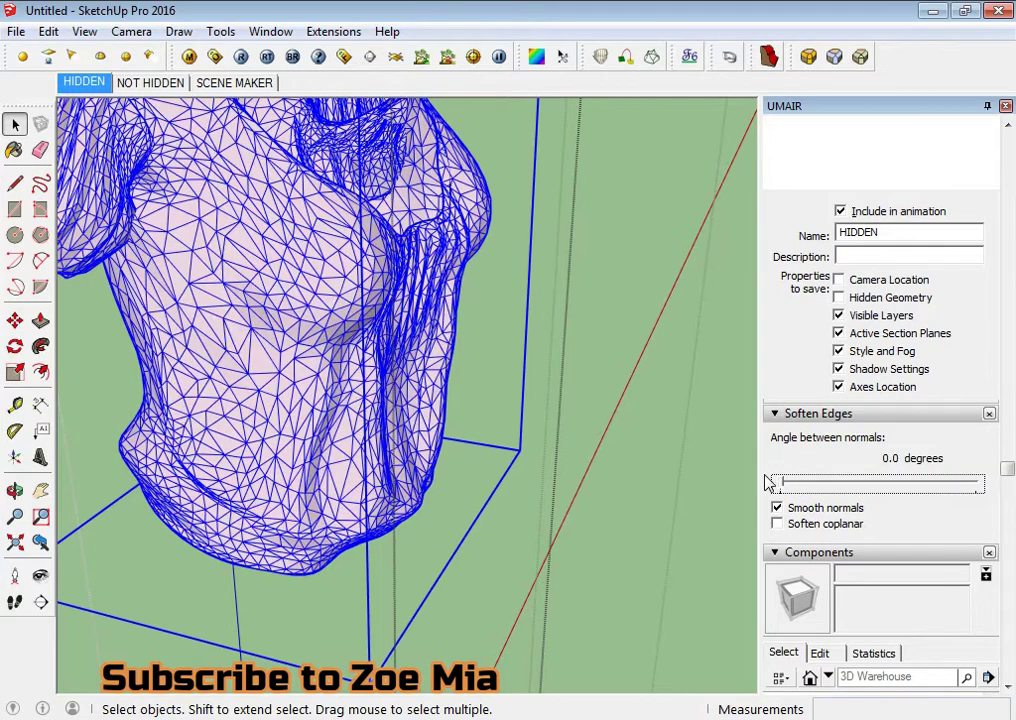
drag(857, 484, 871, 485)
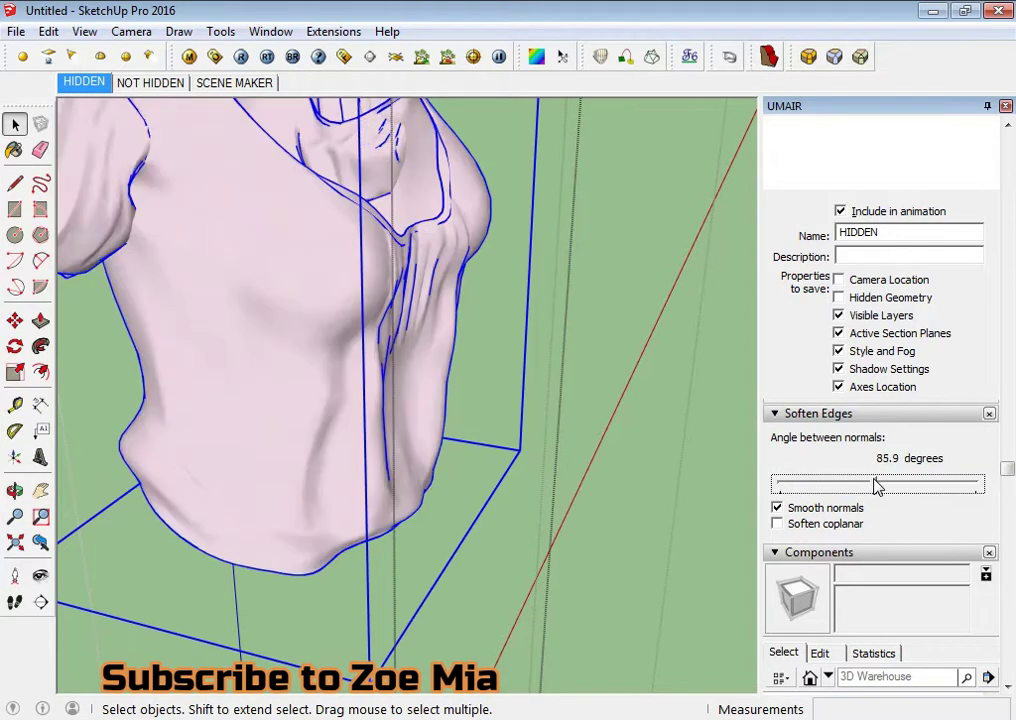
scroll(535, 540, down, 2)
scroll(585, 537, down, 3)
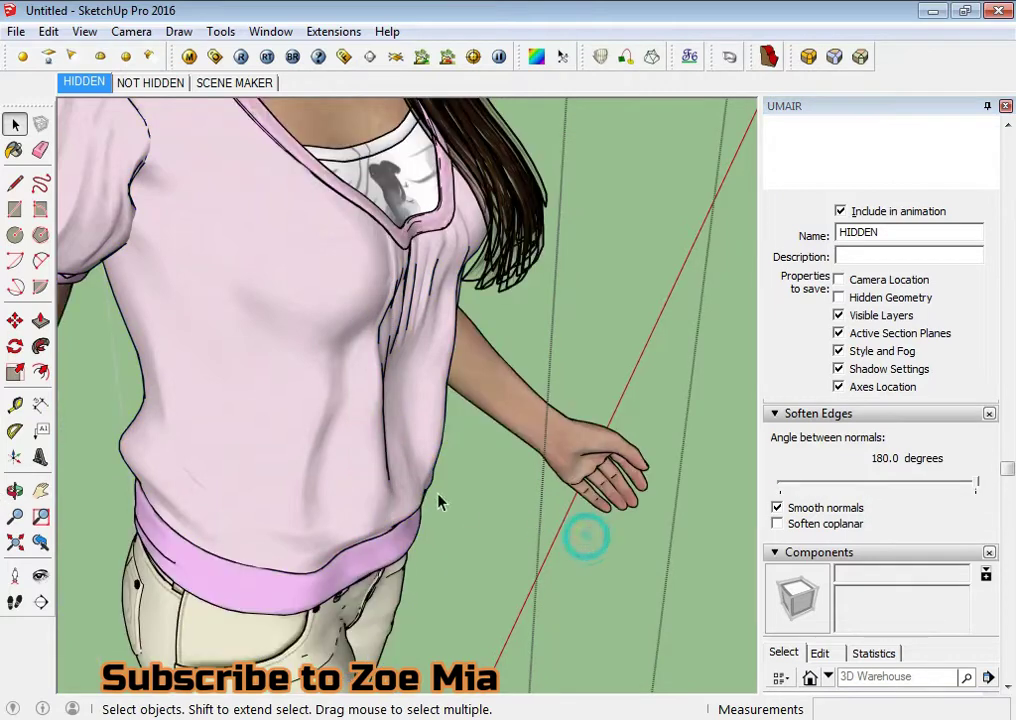
middle_drag(585, 537, 166, 409)
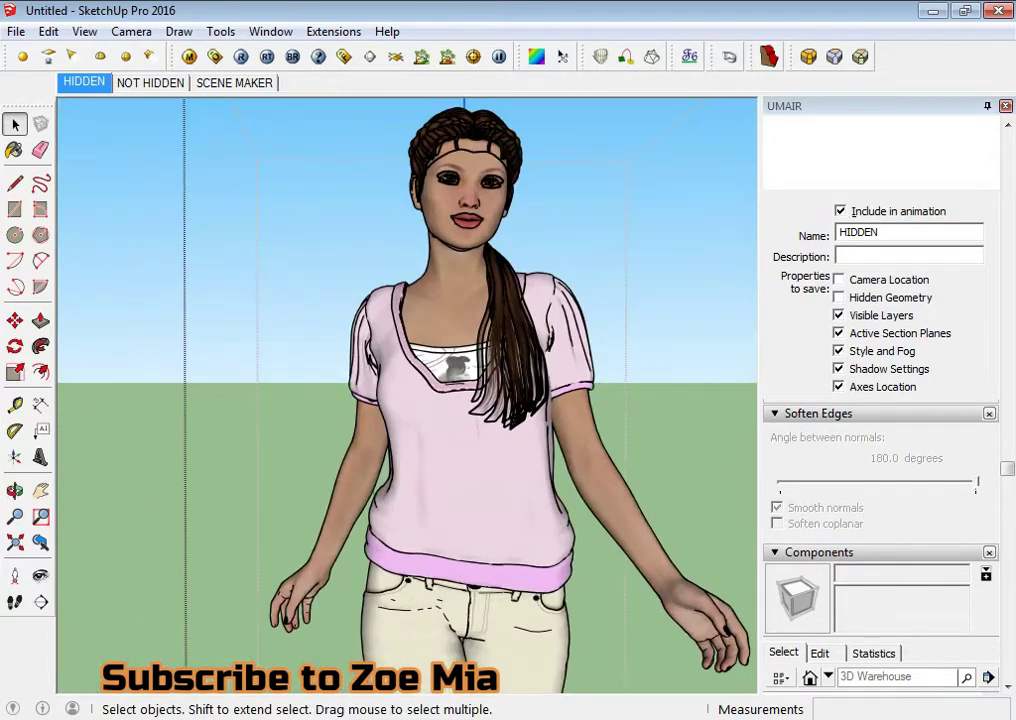
Step: Open the jeans group and select all of its geometry
scroll(357, 606, up, 1)
scroll(357, 606, up, 2)
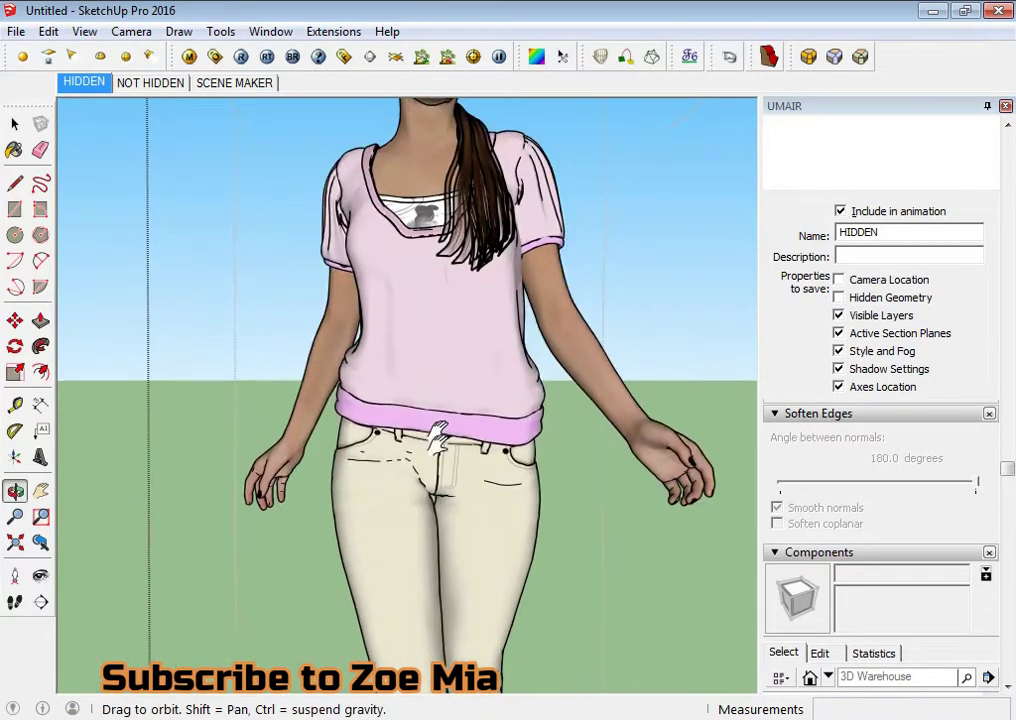
scroll(488, 511, up, 2)
scroll(488, 511, up, 1)
click(512, 533)
double_click(512, 533)
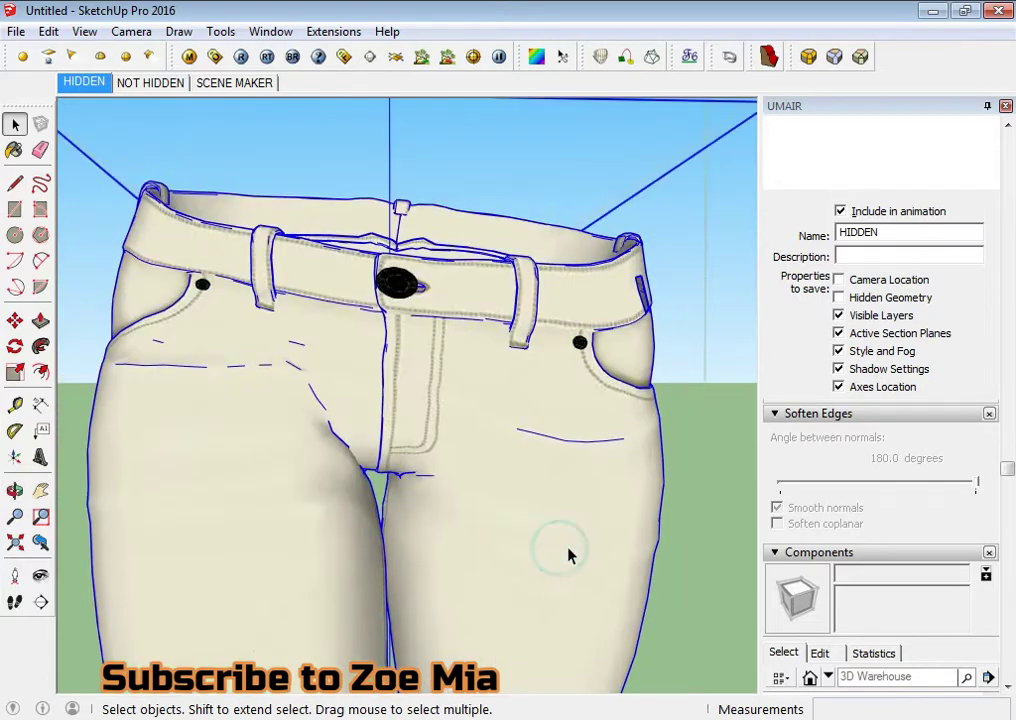
triple_click(555, 517)
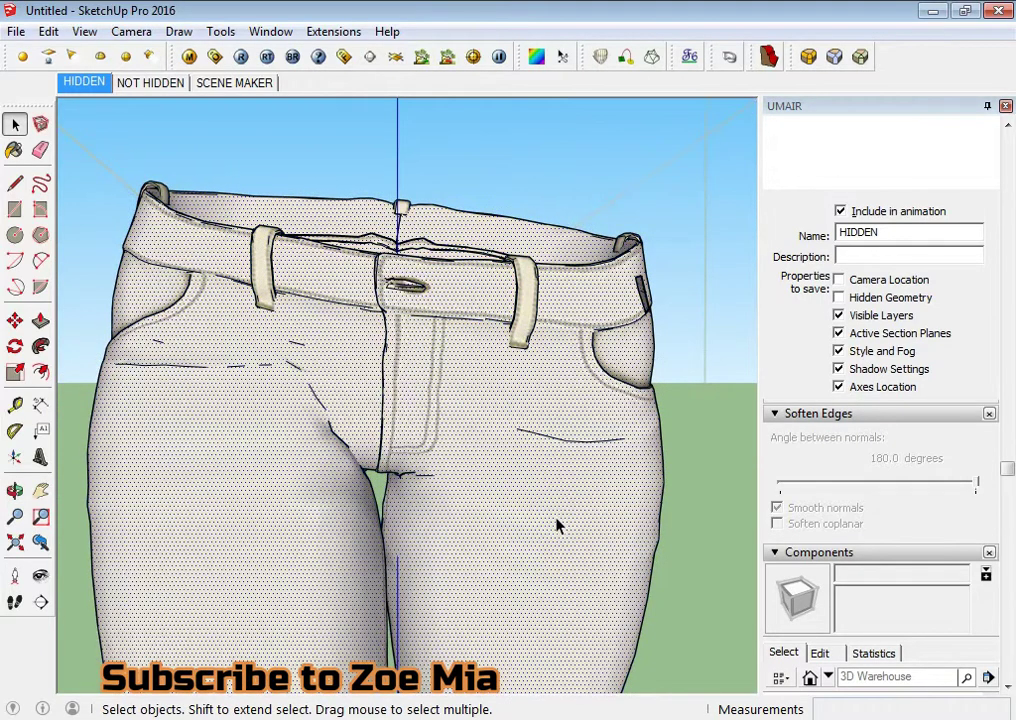
click(555, 515)
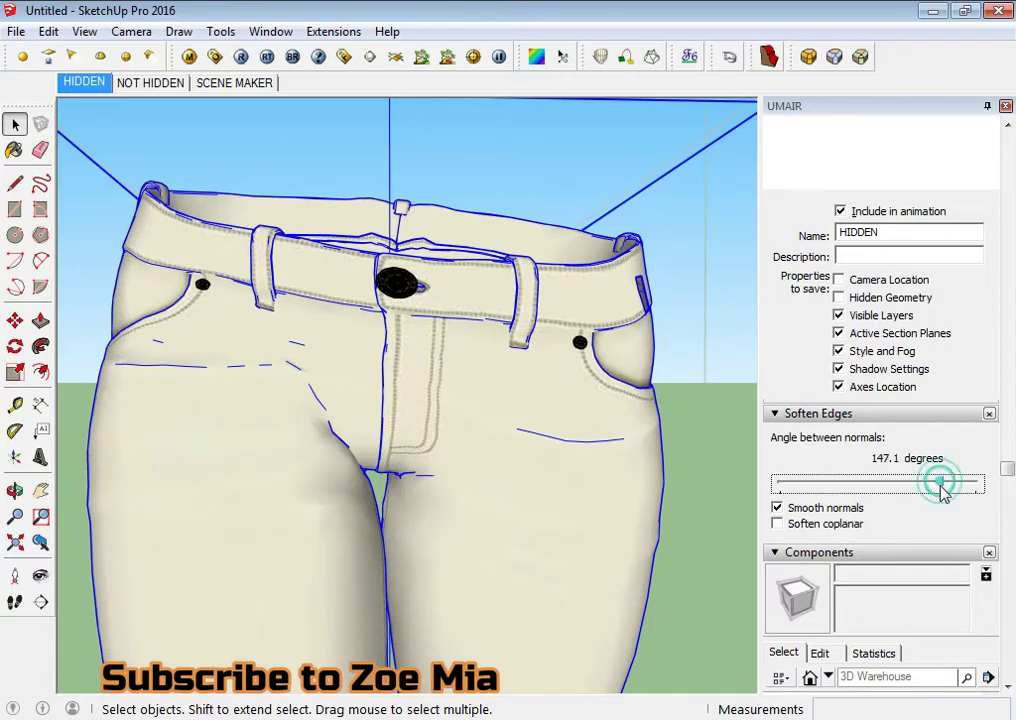
Step: Exit the jeans group and view the whole figure from the side
click(600, 485)
scroll(522, 465, down, 3)
scroll(489, 477, down, 3)
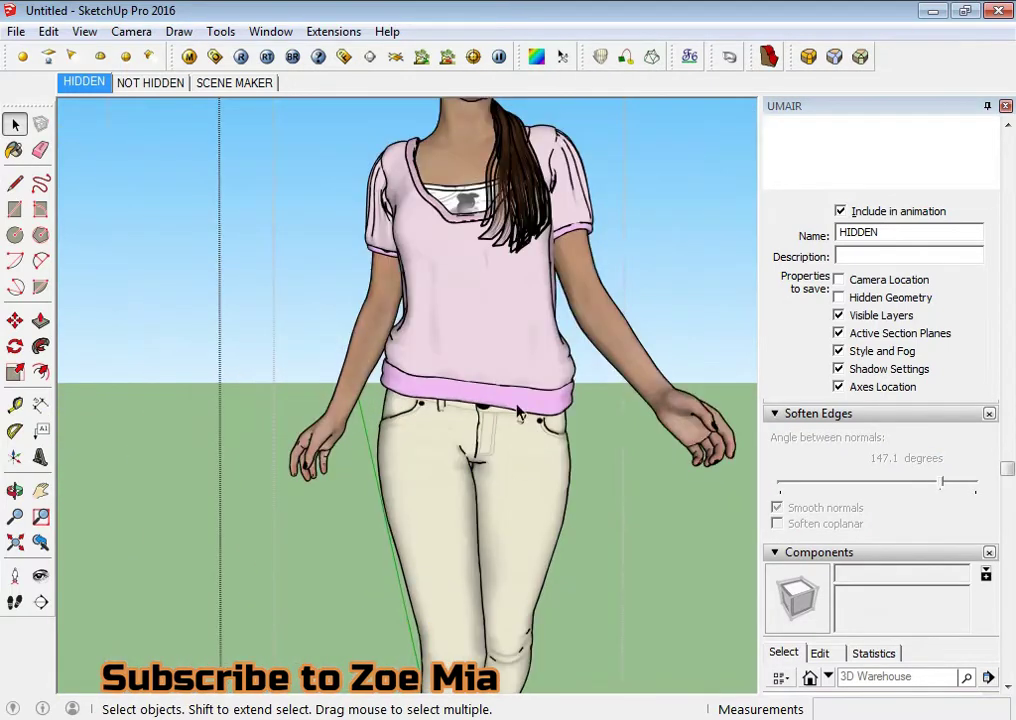
middle_drag(519, 413, 434, 340)
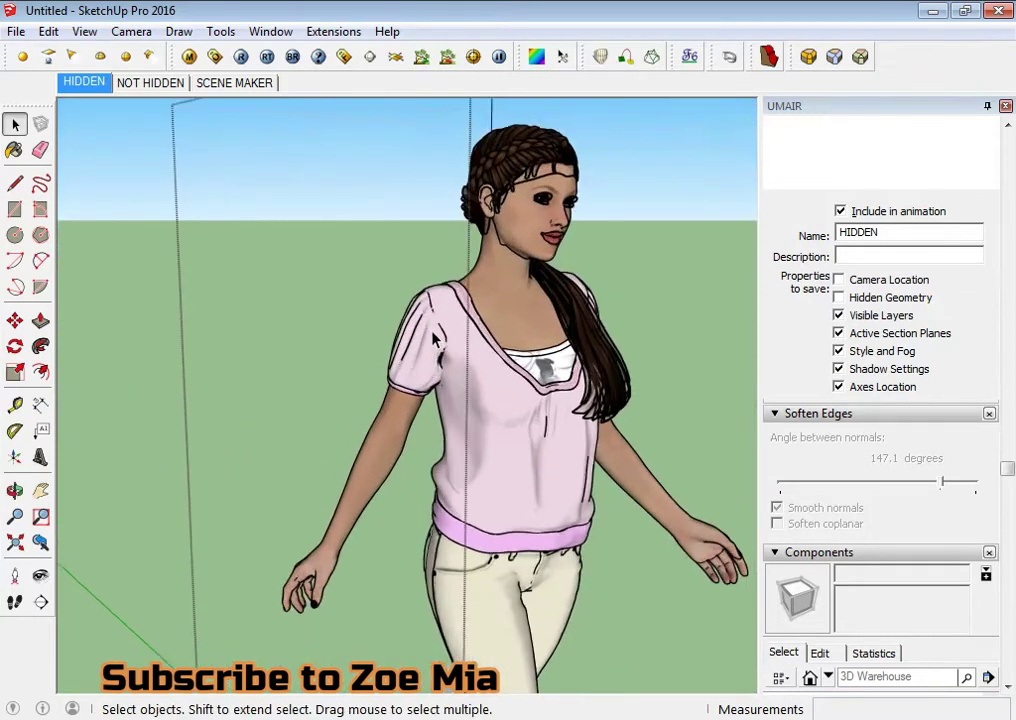
Step: Enter the shirt group and window-select the entire shirt mesh
scroll(434, 340, up, 3)
scroll(424, 364, up, 2)
double_click(427, 366)
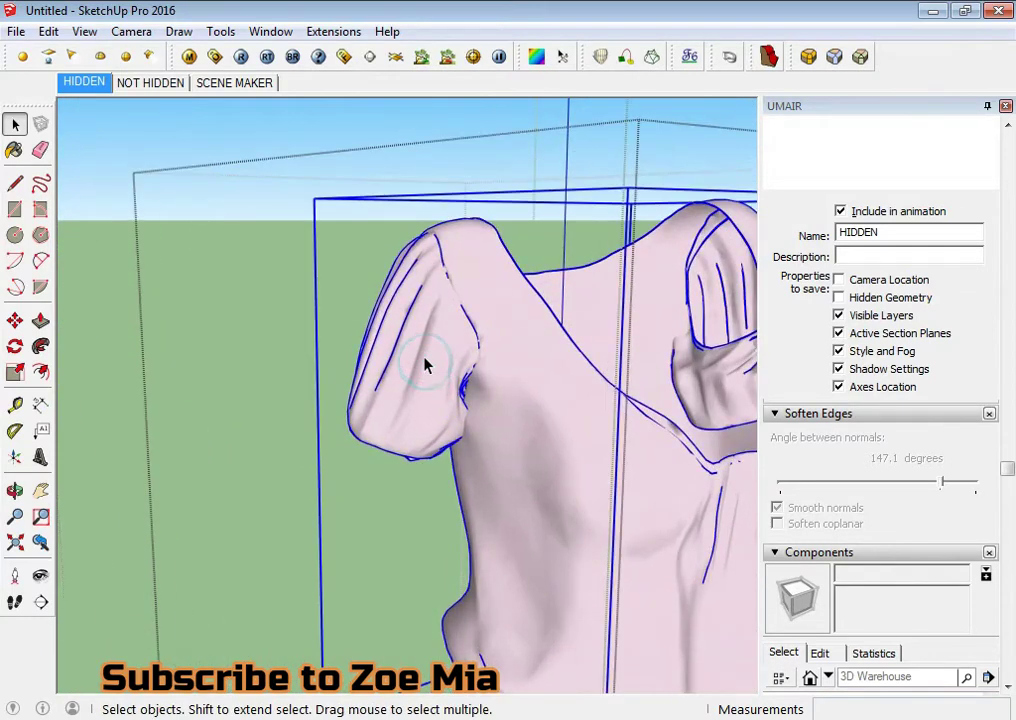
double_click(424, 362)
click(424, 352)
scroll(424, 350, down, 1)
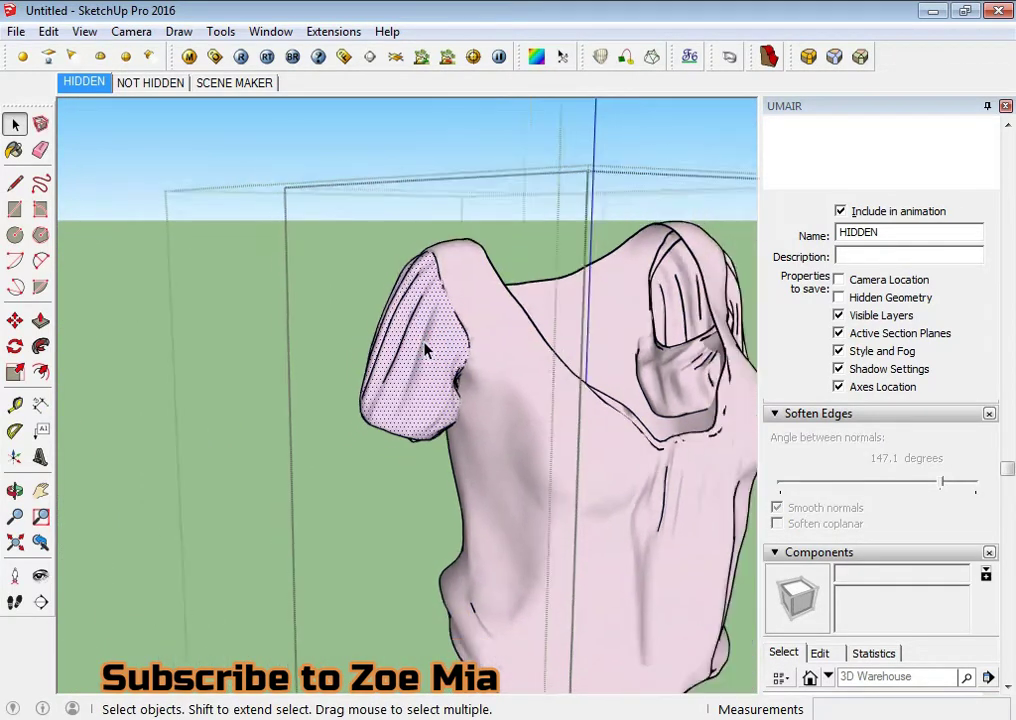
scroll(427, 350, down, 3)
drag(277, 186, 733, 690)
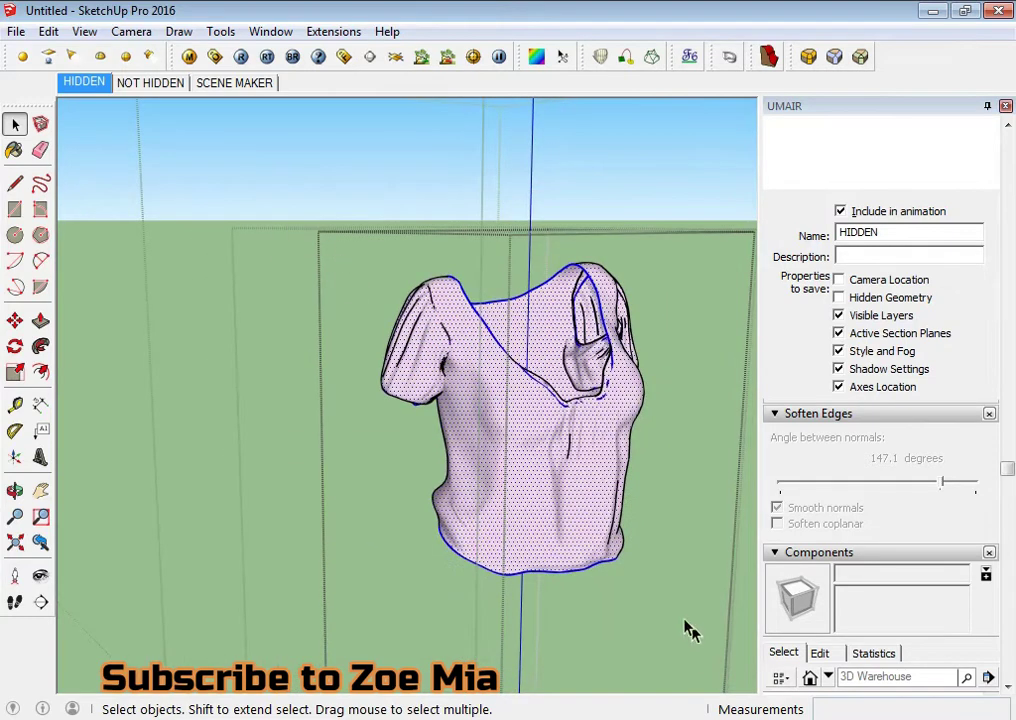
Step: Run Extensions > Clean-up on the selected shirt mesh
click(333, 31)
click(360, 100)
scroll(418, 400, up, 1)
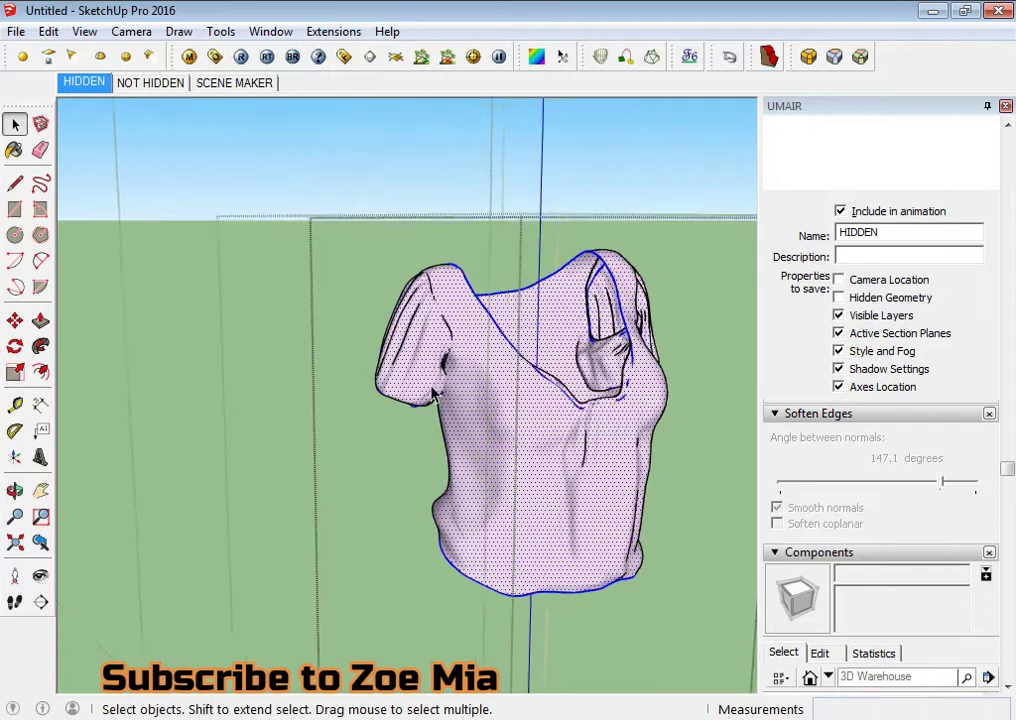
scroll(420, 356, up, 2)
scroll(400, 363, up, 3)
scroll(395, 352, down, 3)
scroll(390, 347, down, 3)
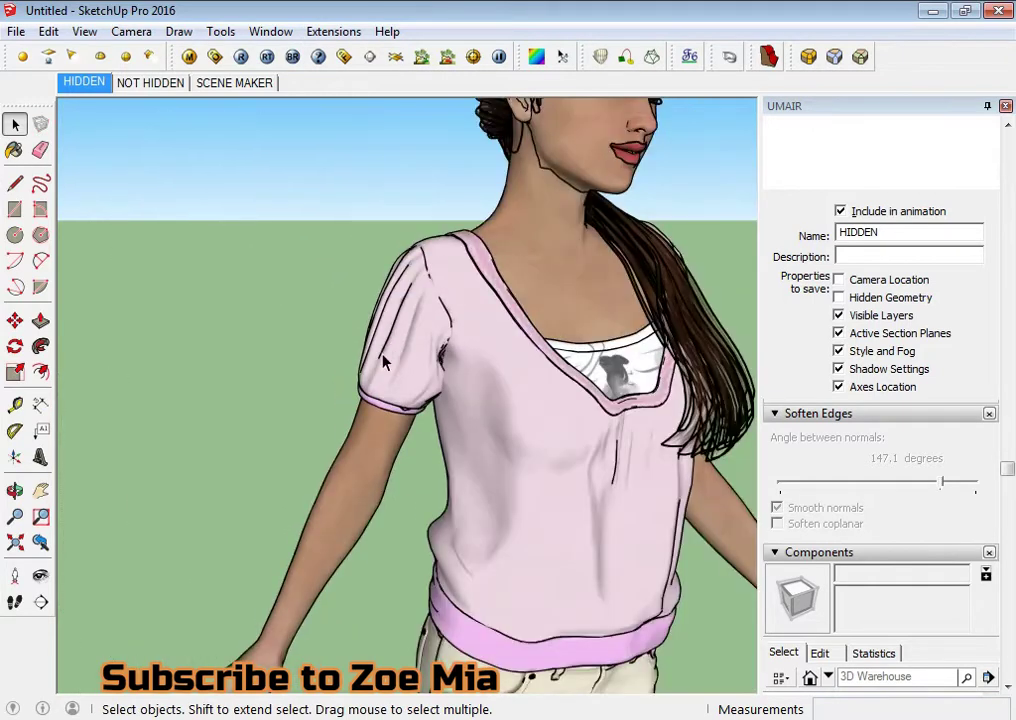
scroll(303, 330, down, 3)
Step: Orbit from the figure's legs up to the torso and arm
mouse_move(300, 340)
middle_down()
mouse_move(277, 356)
mouse_move(285, 430)
middle_up()
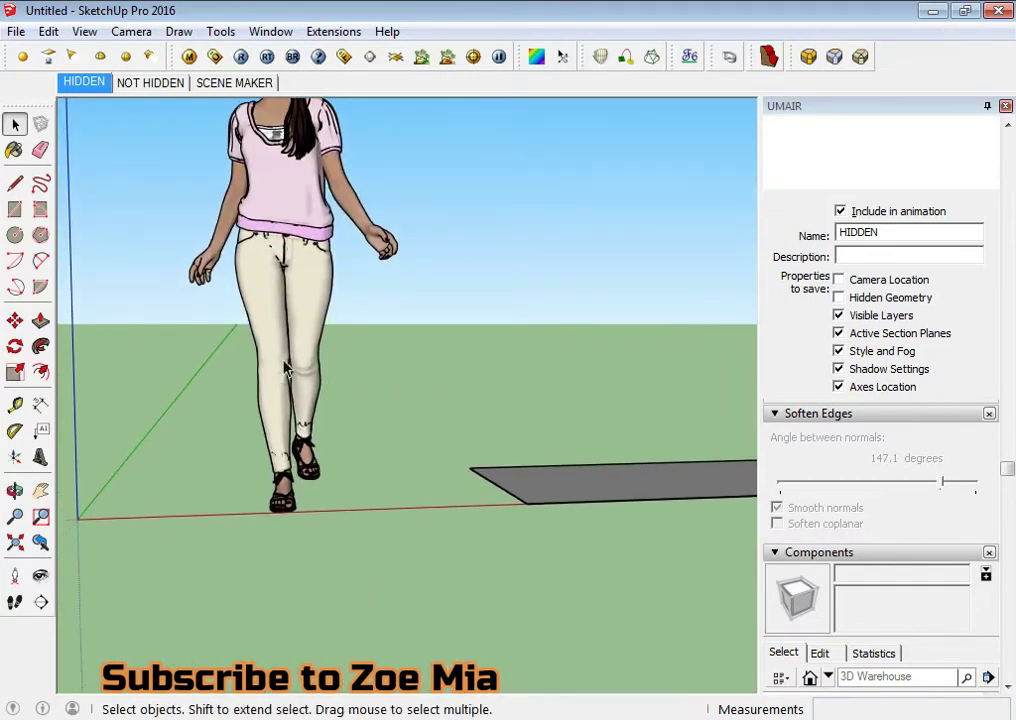
scroll(283, 535, up, 3)
scroll(325, 541, up, 2)
mouse_move(325, 541)
middle_down()
mouse_move(109, 479)
mouse_move(565, 476)
middle_up()
scroll(308, 400, up, 3)
scroll(381, 263, down, 2)
scroll(381, 263, up, 2)
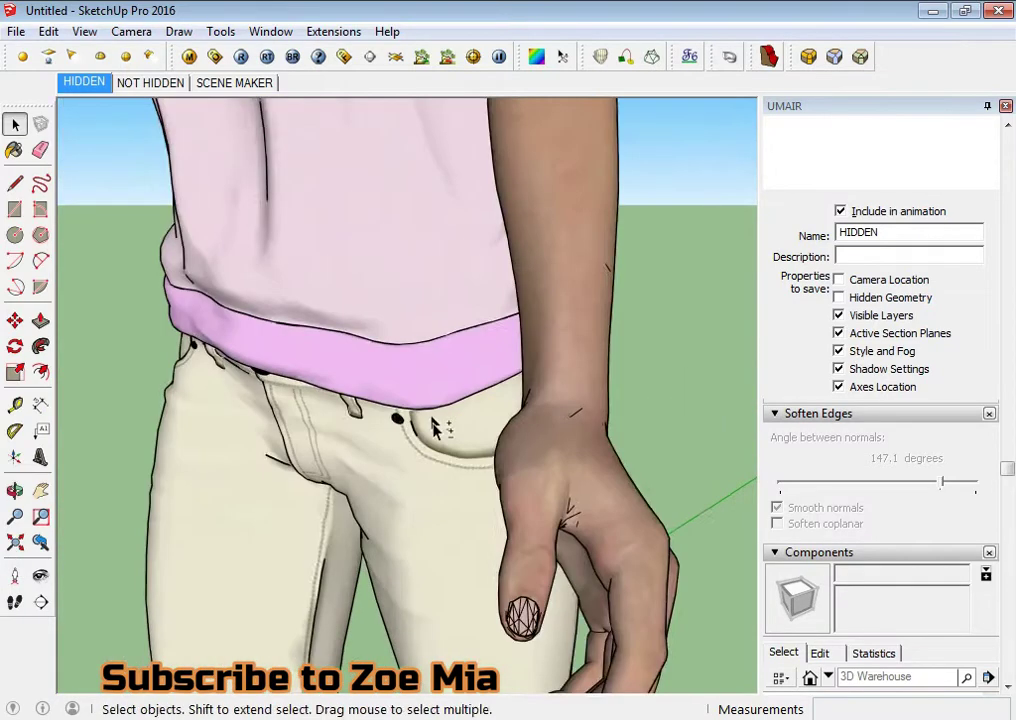
scroll(415, 571, down, 2)
mouse_move(415, 571)
middle_down()
mouse_move(292, 527)
mouse_move(249, 249)
mouse_move(240, 450)
mouse_move(97, 426)
middle_up()
scroll(521, 368, up, 2)
Step: Open the arm group and run Extensions > Clean-up on its mesh
click(515, 343)
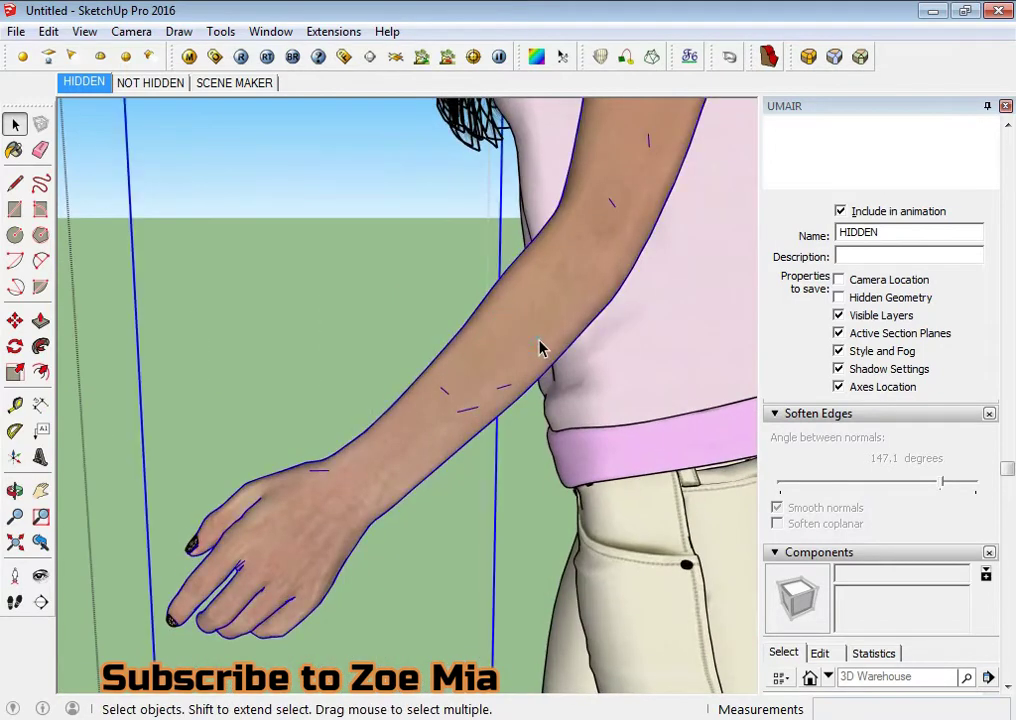
double_click(540, 345)
click(333, 31)
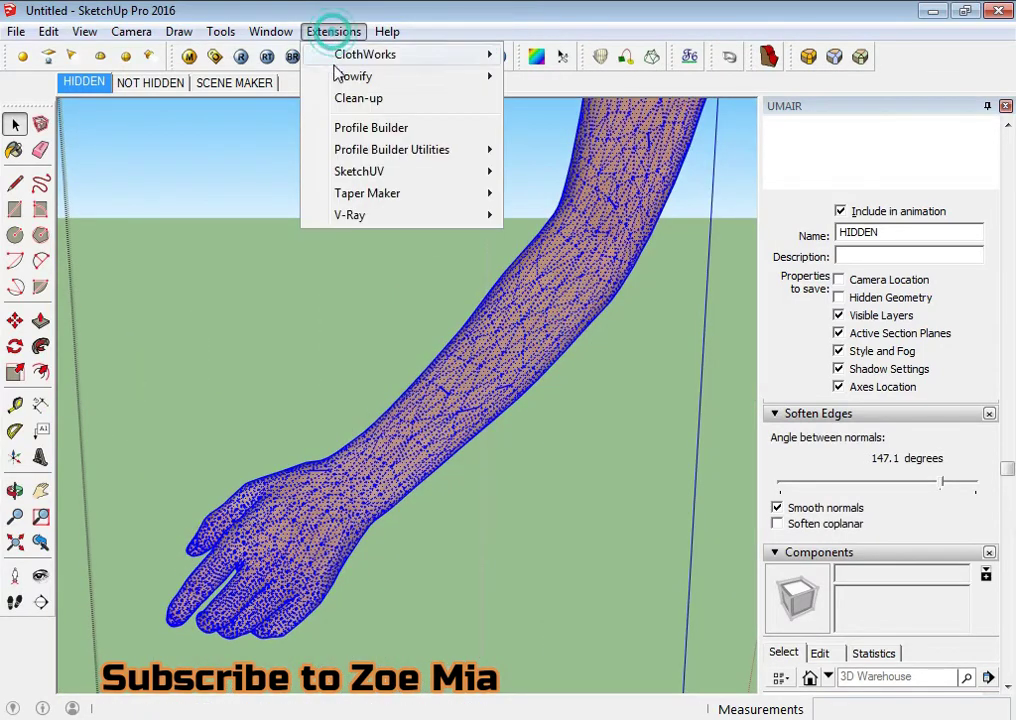
click(352, 98)
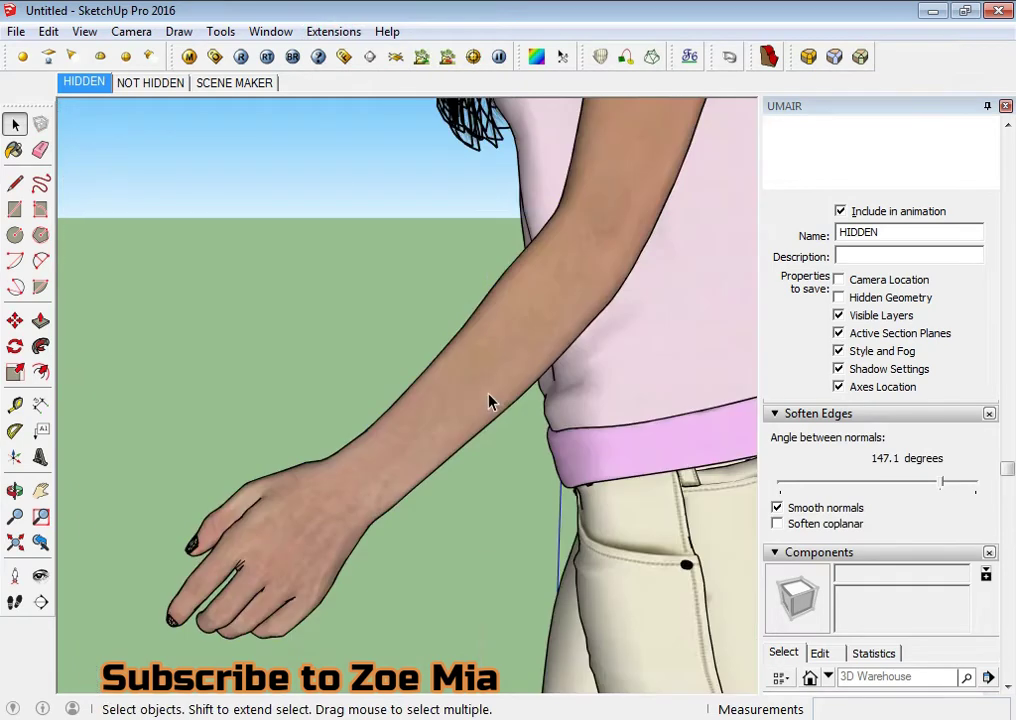
mouse_move(445, 416)
middle_down()
mouse_move(370, 527)
mouse_move(302, 510)
middle_up()
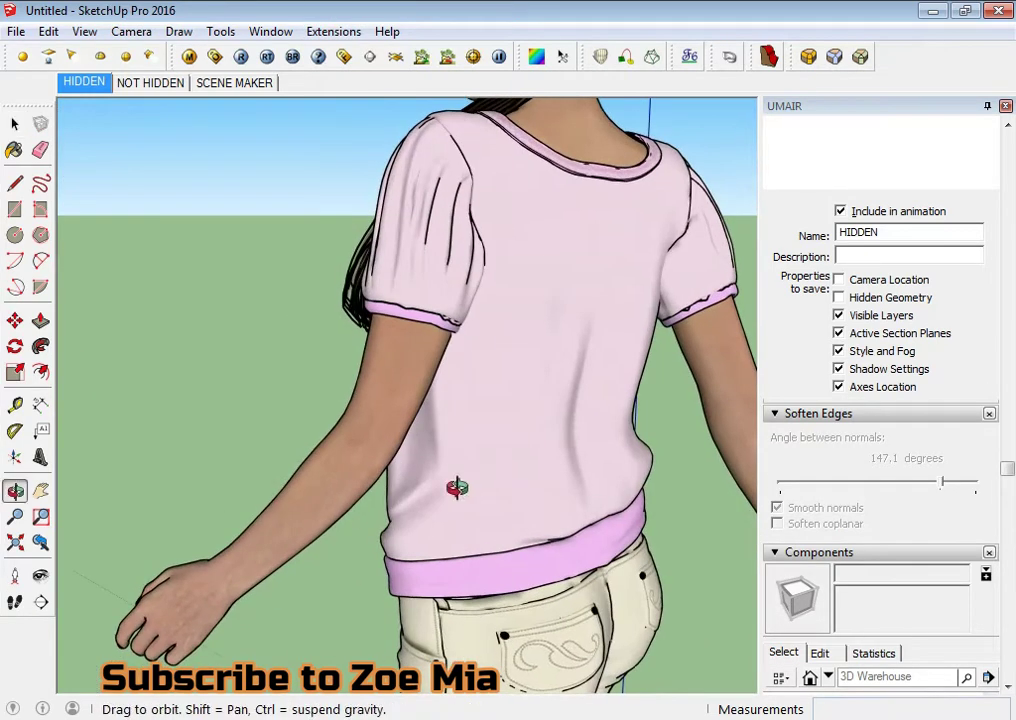
mouse_move(458, 488)
shift+middle_down()
mouse_move(333, 428)
mouse_move(460, 415)
mouse_move(295, 484)
mouse_move(408, 391)
mouse_move(415, 205)
shift+middle_up()
scroll(460, 415, down, 3)
scroll(460, 609, up, 2)
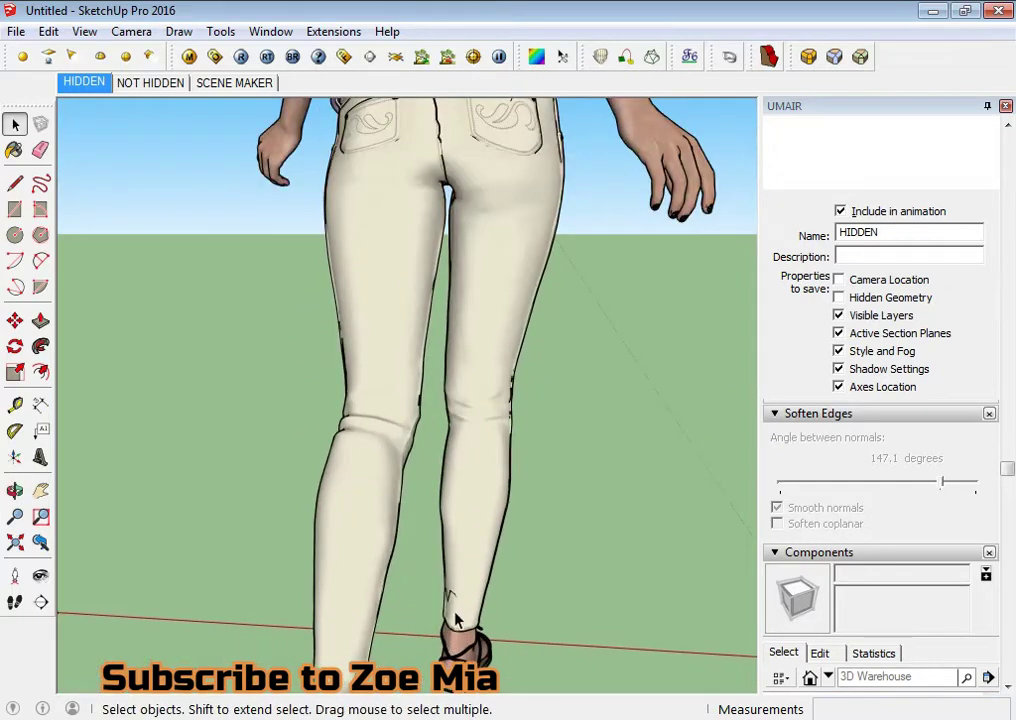
scroll(460, 609, up, 2)
mouse_move(459, 609)
middle_down()
mouse_move(454, 594)
mouse_move(596, 578)
mouse_move(463, 617)
mouse_move(475, 625)
middle_up()
scroll(475, 625, down, 2)
scroll(488, 612, down, 2)
scroll(483, 520, down, 2)
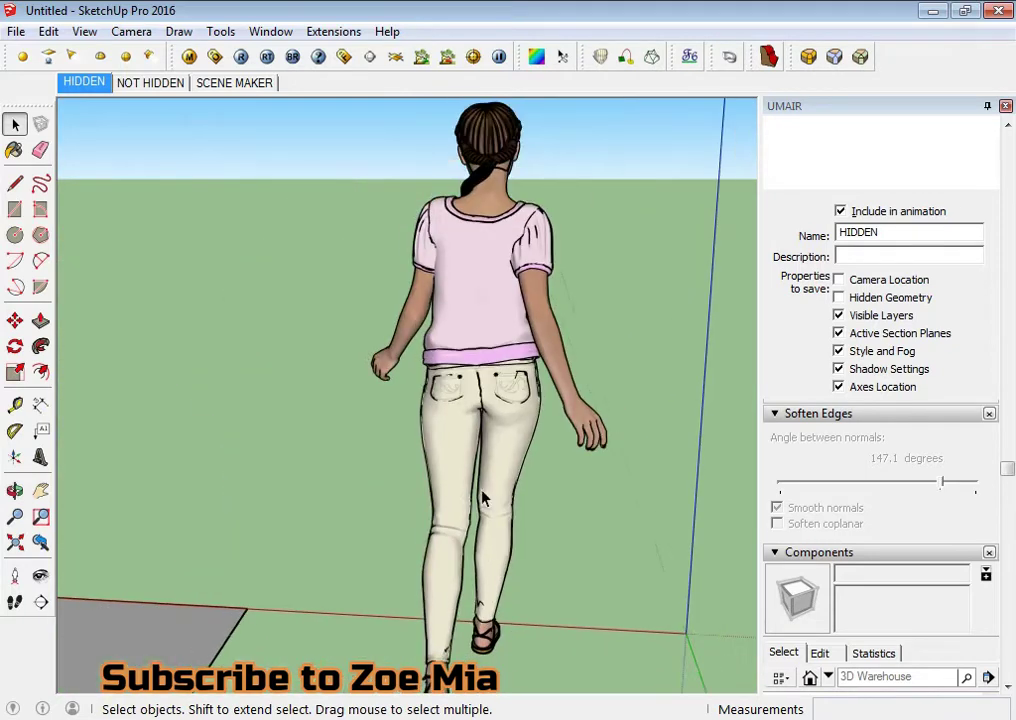
mouse_move(483, 499)
middle_down()
mouse_move(310, 515)
mouse_move(82, 442)
mouse_move(522, 617)
mouse_move(443, 640)
mouse_move(363, 472)
mouse_move(390, 438)
mouse_move(492, 537)
mouse_move(483, 653)
mouse_move(587, 583)
mouse_move(553, 447)
mouse_move(476, 454)
mouse_move(473, 527)
mouse_move(478, 472)
mouse_move(454, 470)
mouse_move(436, 537)
middle_up()
scroll(431, 442, up, 1)
Step: Enter the pants component and drop its soften angle to 0 degrees
scroll(454, 454, up, 2)
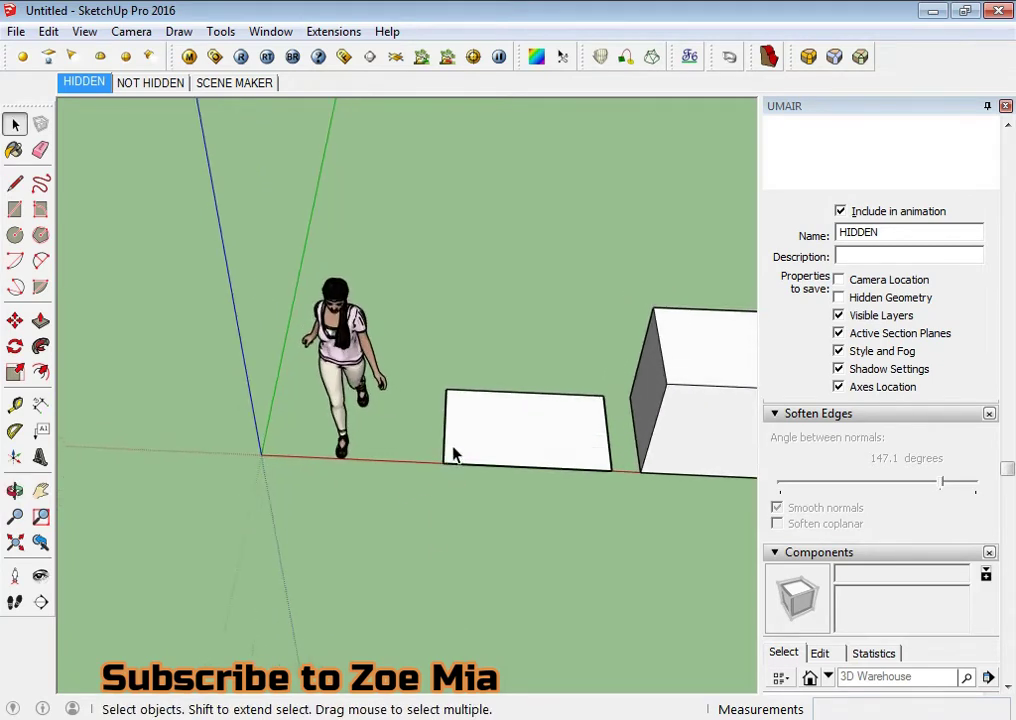
scroll(463, 449, up, 2)
scroll(457, 451, up, 1)
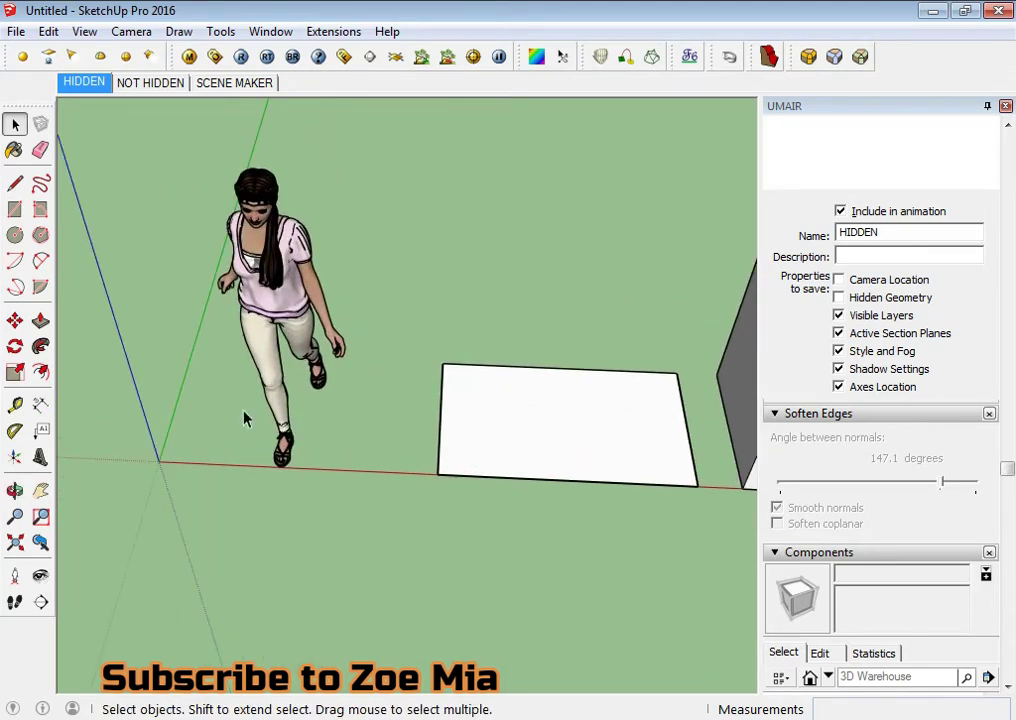
scroll(263, 344, up, 2)
scroll(263, 340, up, 2)
scroll(263, 345, up, 3)
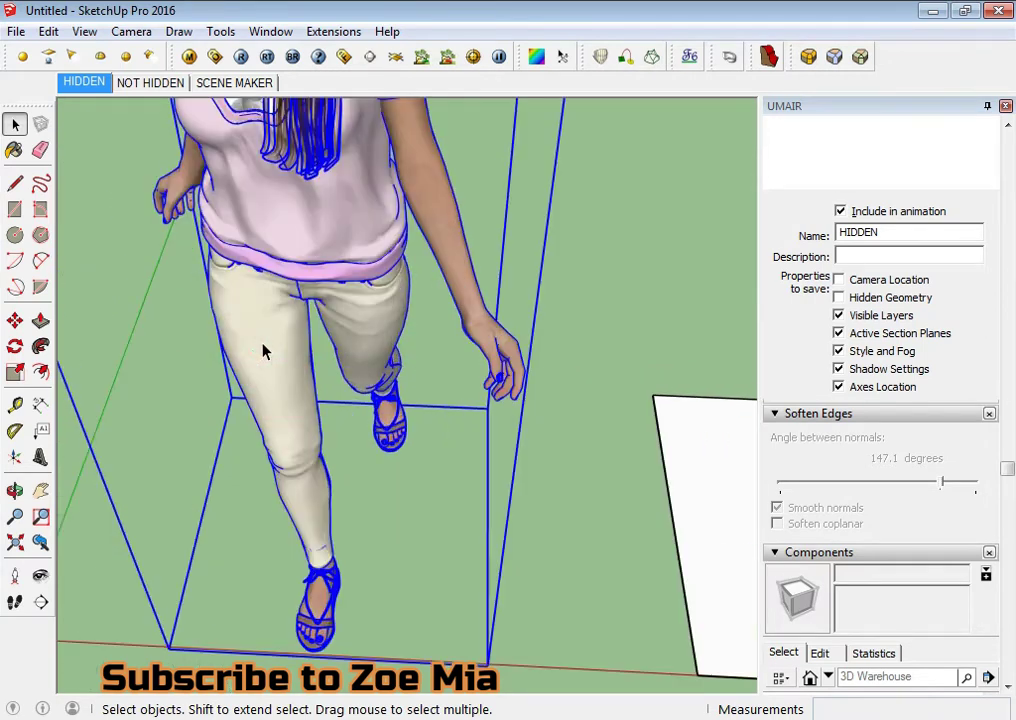
scroll(263, 345, up, 2)
double_click(262, 342)
scroll(275, 386, up, 1)
click(273, 373)
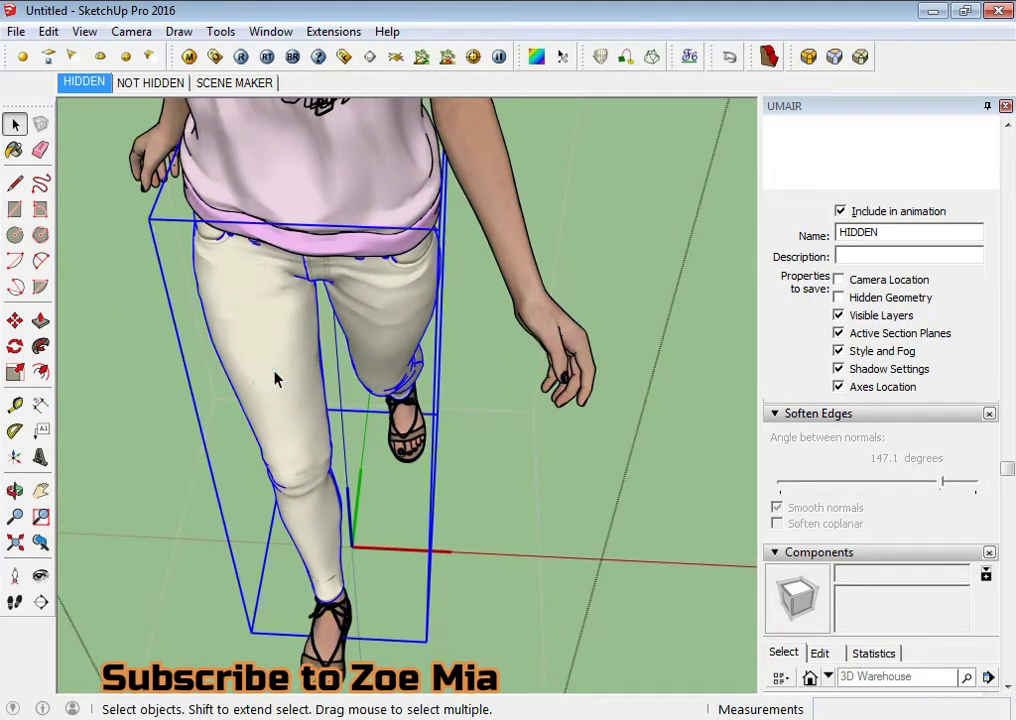
double_click(272, 368)
mouse_move(283, 374)
middle_down()
mouse_move(310, 268)
mouse_move(288, 352)
mouse_move(815, 485)
middle_up()
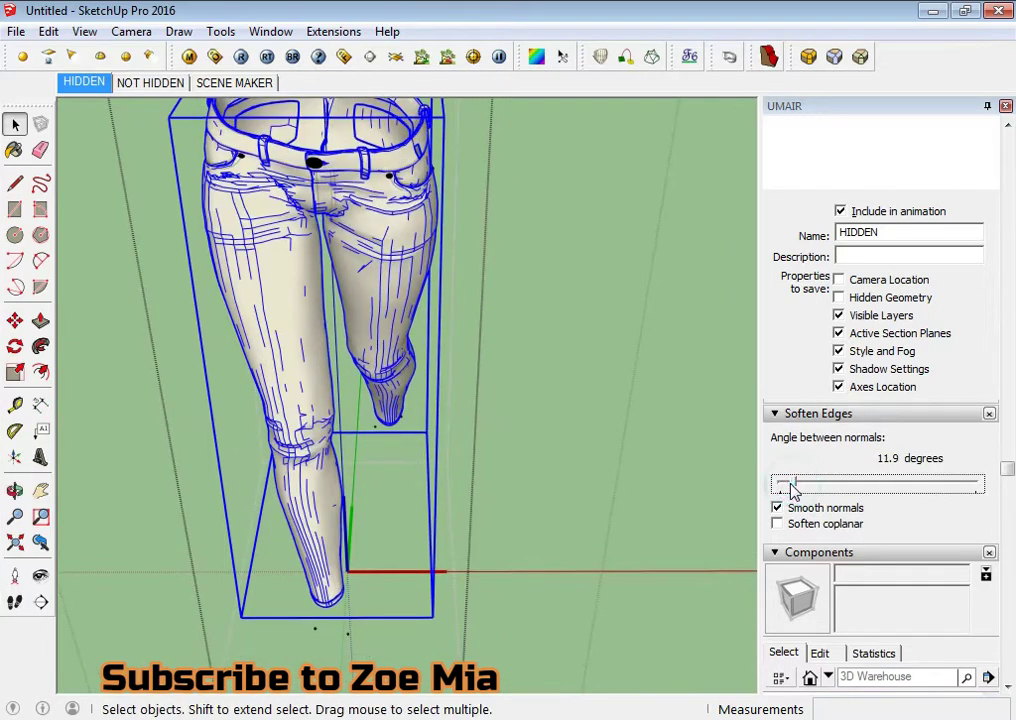
drag(797, 491, 785, 482)
click(676, 516)
mouse_move(676, 516)
middle_down()
mouse_move(576, 515)
mouse_move(565, 340)
mouse_move(581, 608)
mouse_move(585, 565)
mouse_move(220, 574)
mouse_move(281, 485)
mouse_move(463, 567)
mouse_move(760, 431)
mouse_move(401, 470)
mouse_move(203, 461)
mouse_move(692, 476)
mouse_move(390, 488)
mouse_move(476, 485)
middle_up()
Step: Soften the jeans mesh at 151.7 degrees with smooth normals
click(367, 370)
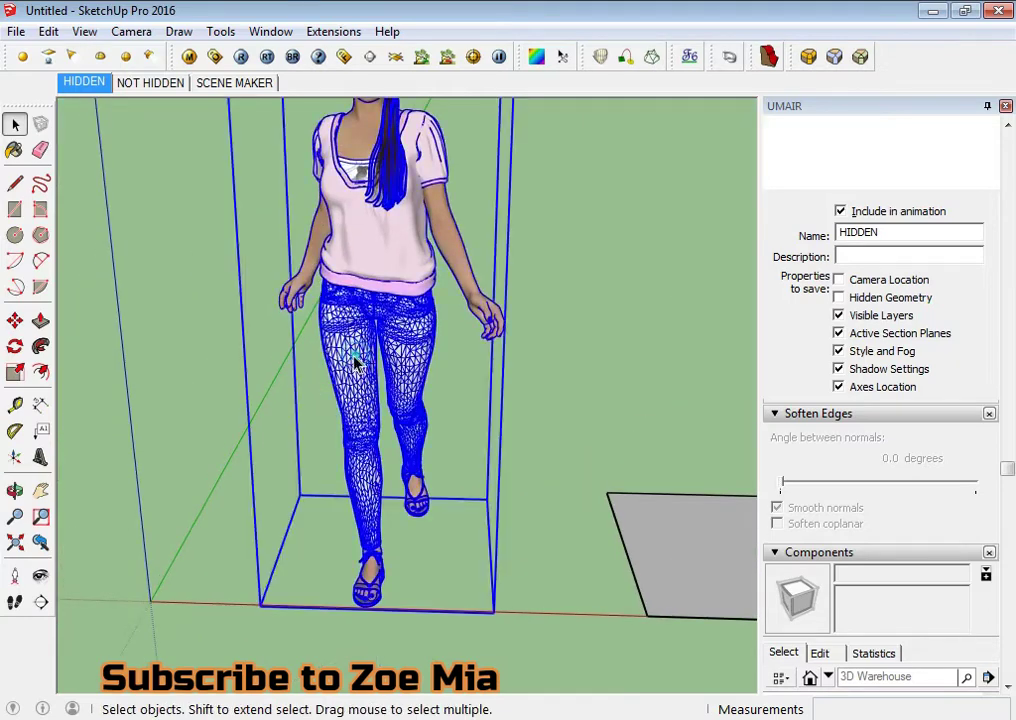
scroll(367, 370, up, 3)
click(352, 381)
scroll(557, 460, up, 2)
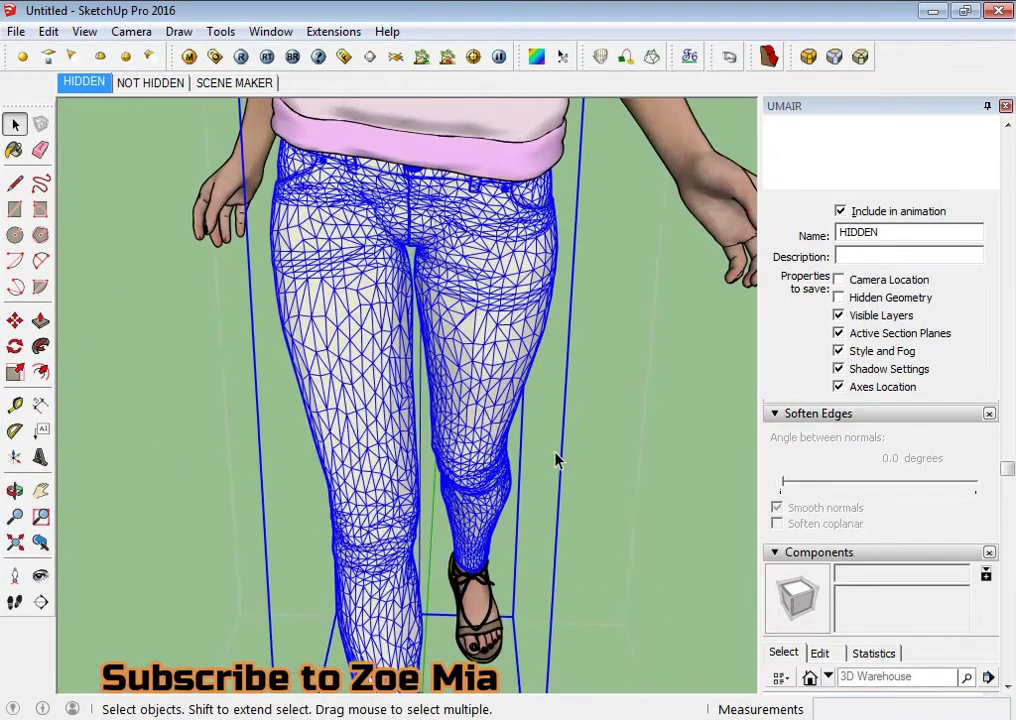
double_click(378, 368)
click(386, 395)
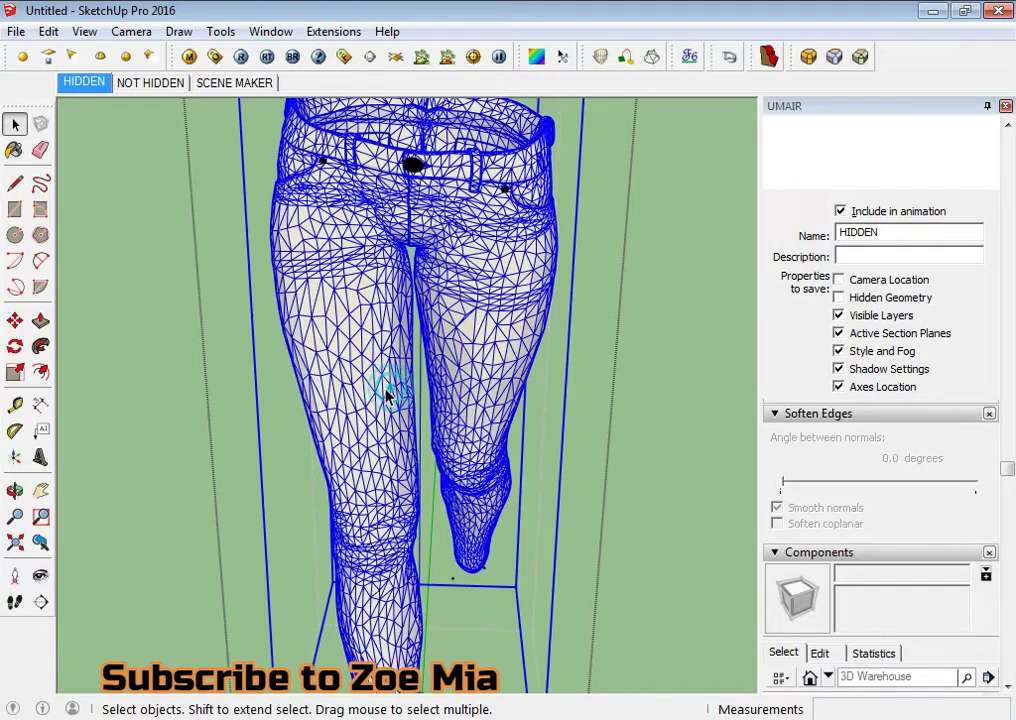
click(944, 484)
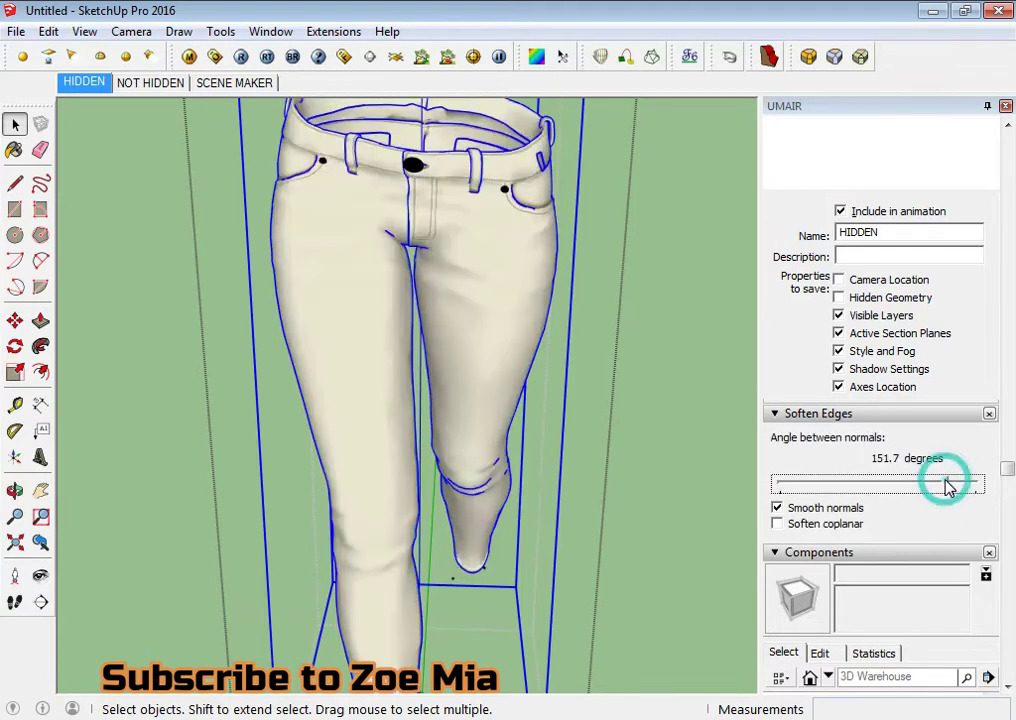
click(662, 440)
scroll(655, 465, down, 2)
scroll(646, 474, down, 2)
scroll(608, 447, down, 1)
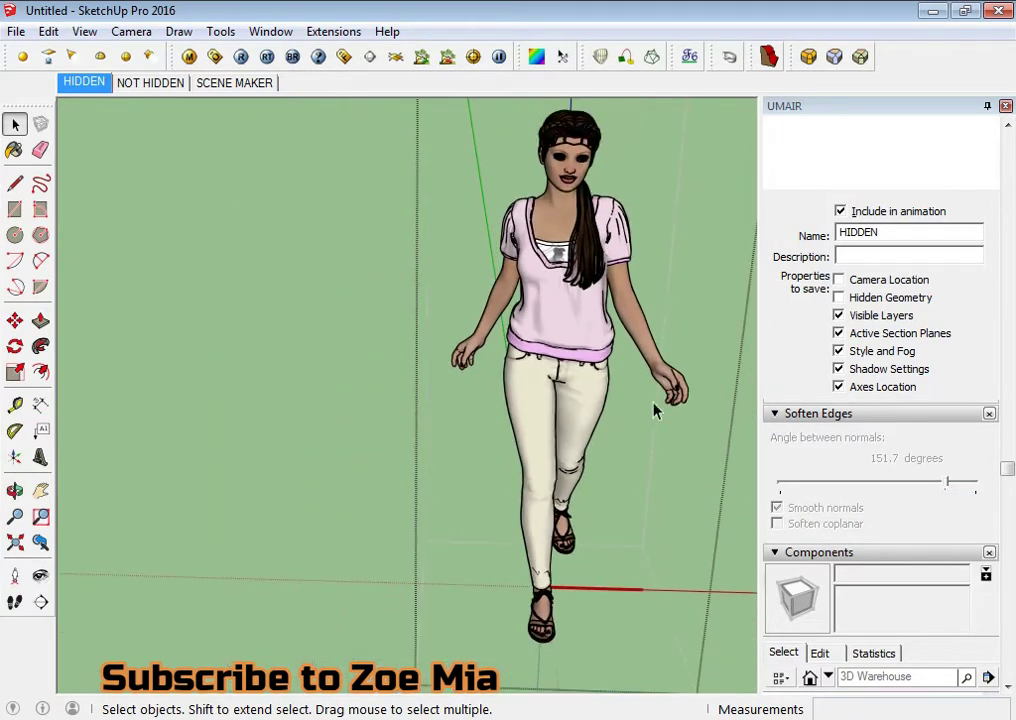
mouse_move(655, 408)
middle_down()
mouse_move(438, 338)
mouse_move(431, 345)
mouse_move(474, 398)
middle_up()
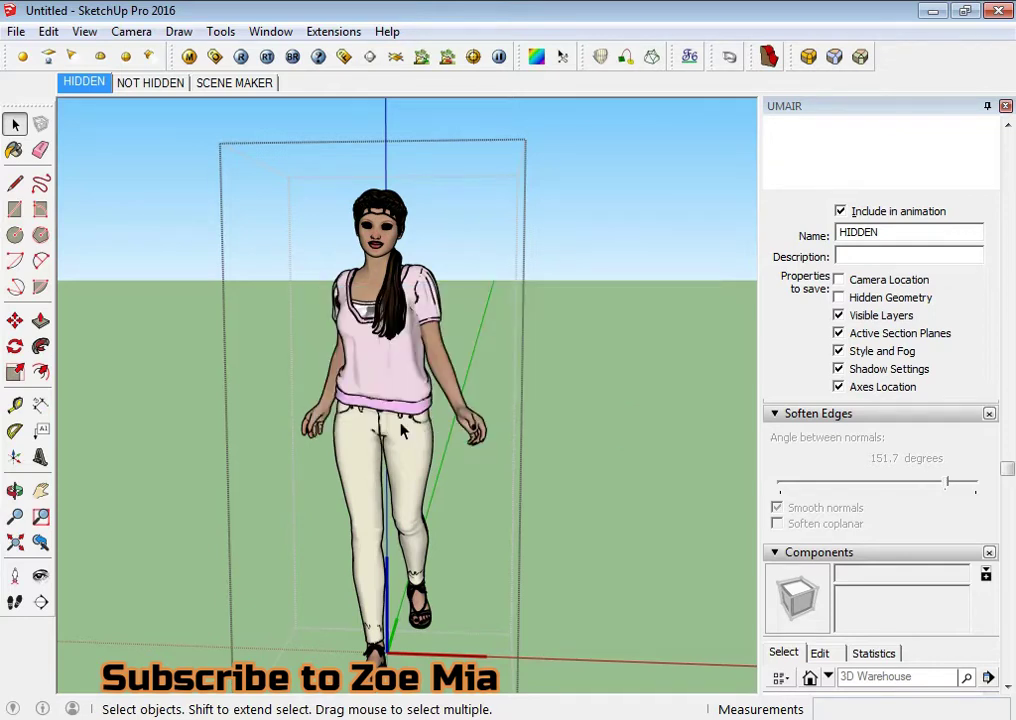
Step: Pencil a staircase line across the lower right of the box's front face with the Line tool
mouse_move(404, 415)
middle_down()
mouse_move(390, 490)
mouse_move(447, 492)
mouse_move(379, 517)
mouse_move(358, 497)
mouse_move(390, 518)
mouse_move(373, 467)
middle_up()
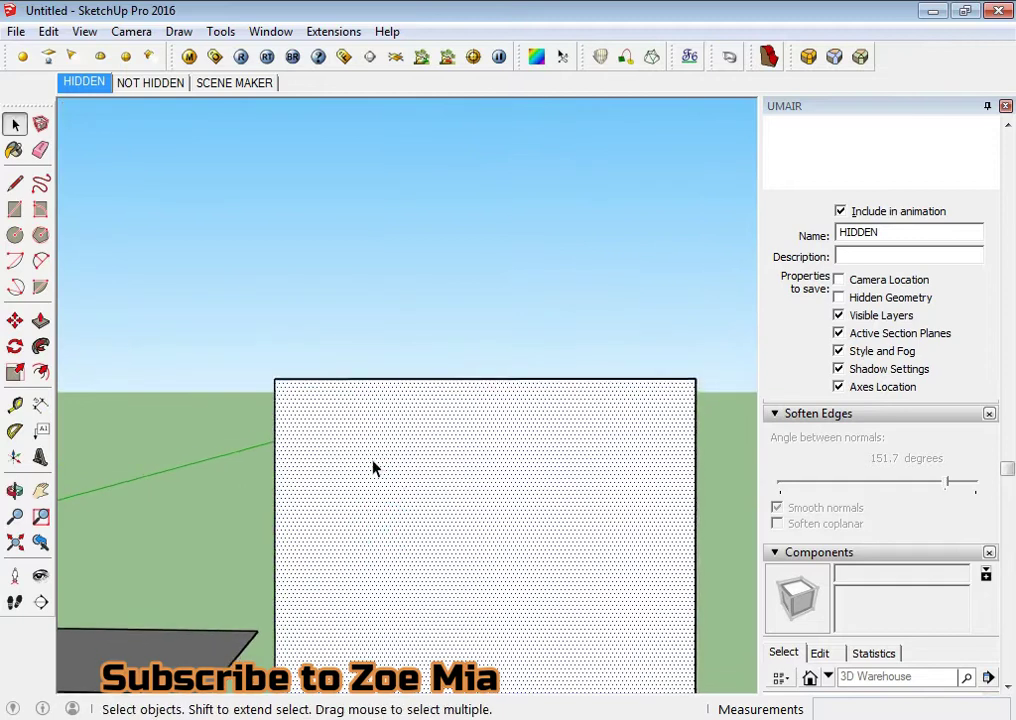
scroll(289, 502, up, 2)
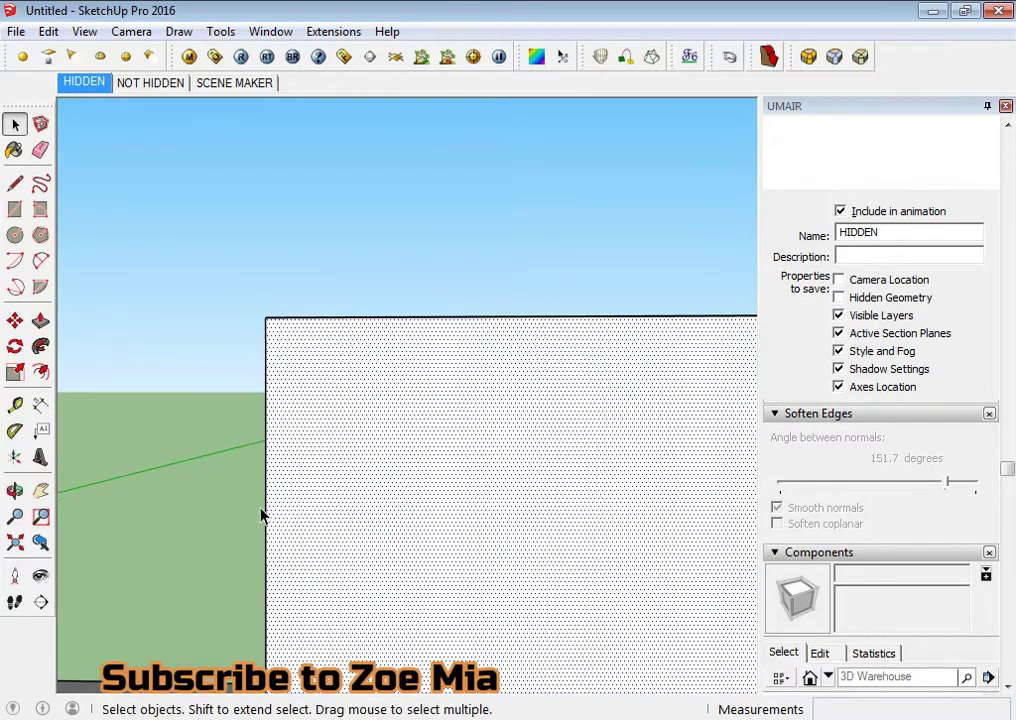
middle_drag(331, 515, 335, 541)
key(l)
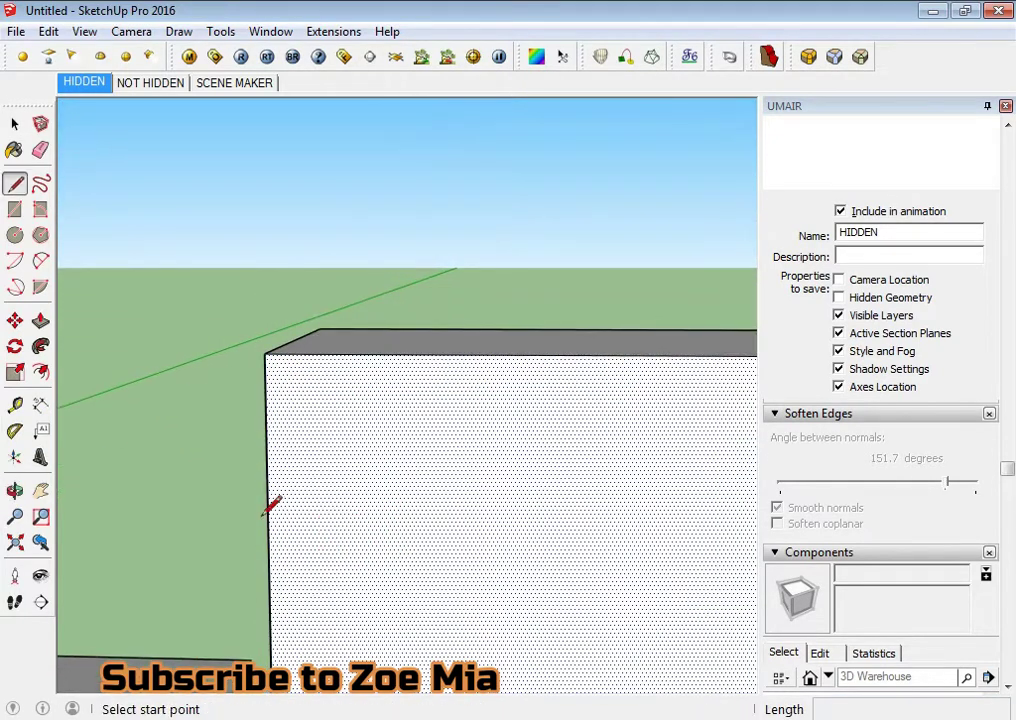
click(266, 515)
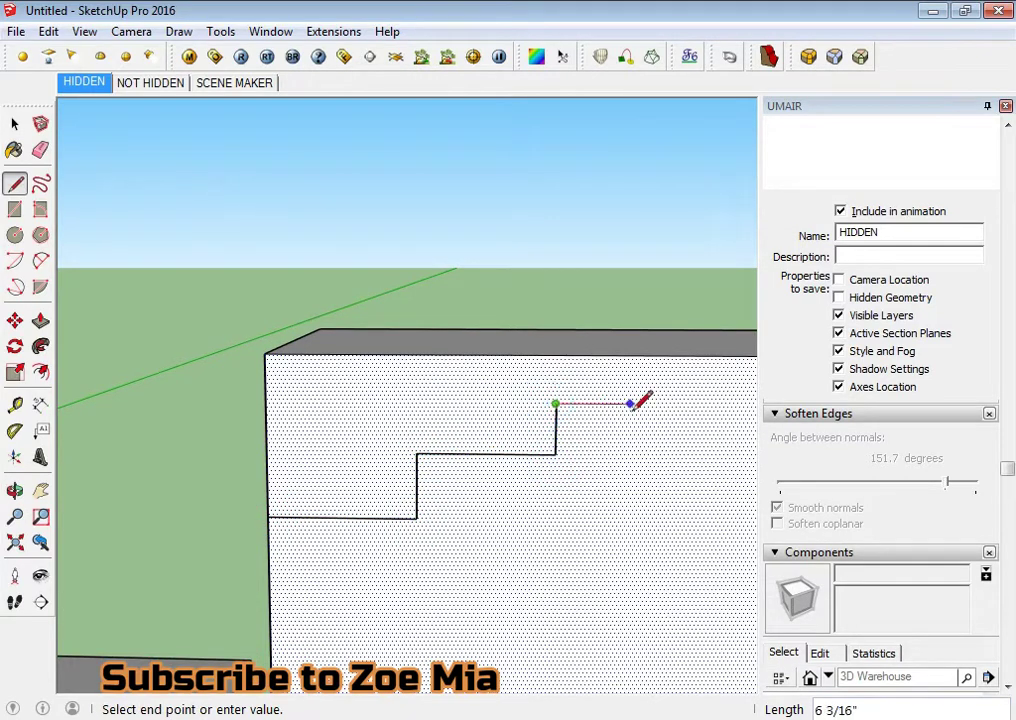
click(631, 353)
mouse_move(630, 356)
middle_down()
mouse_move(519, 526)
mouse_move(455, 570)
middle_up()
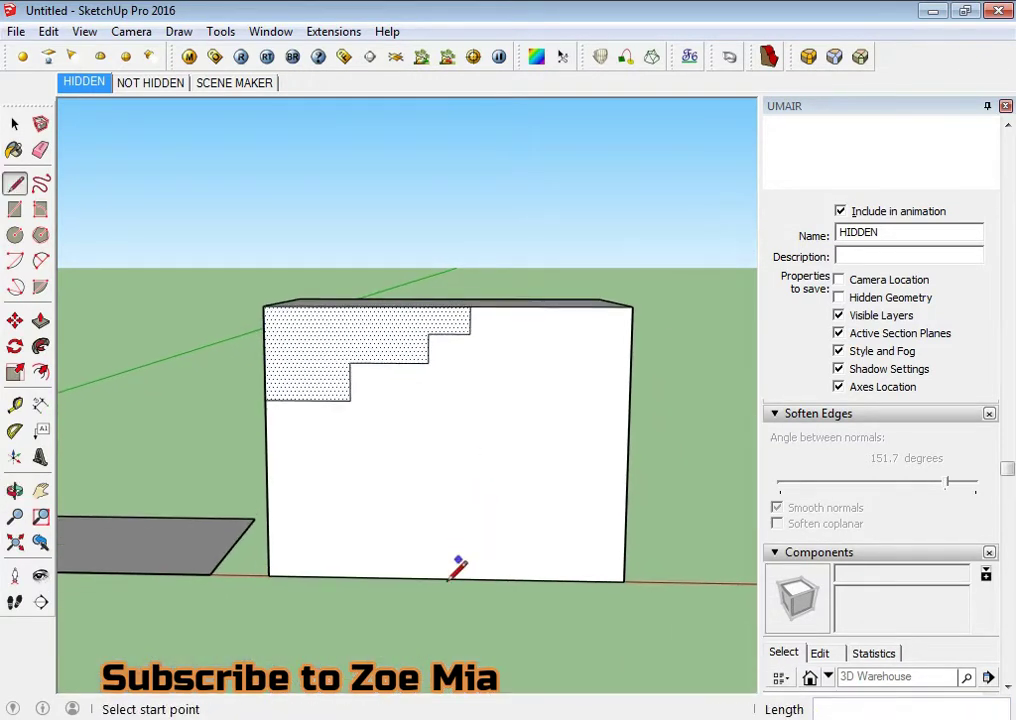
click(428, 528)
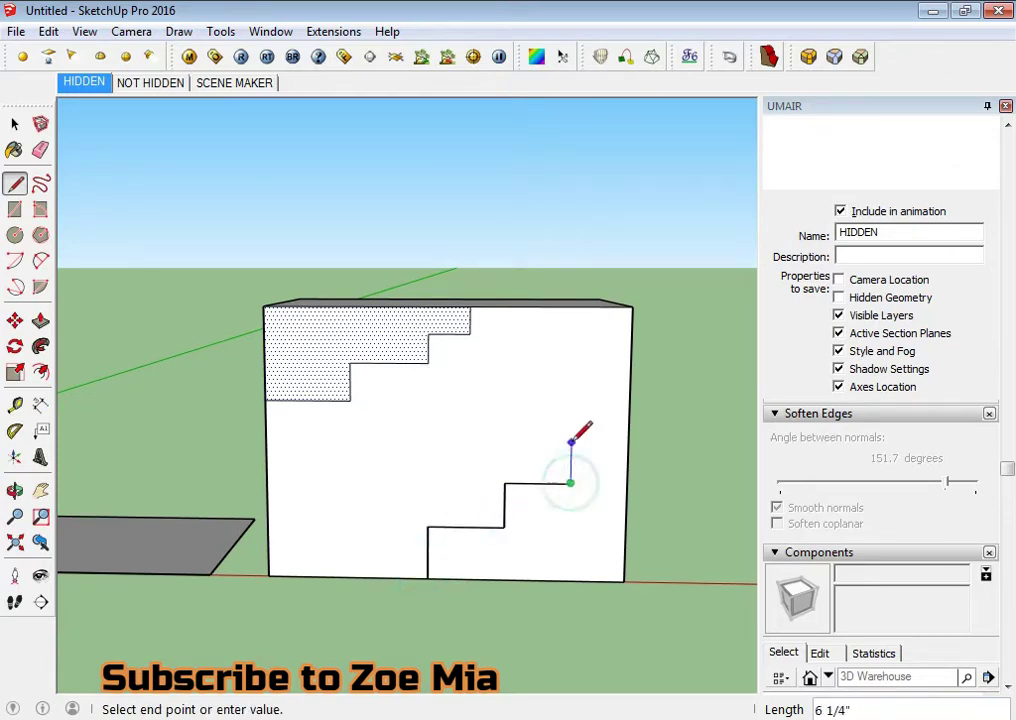
click(627, 441)
key(space)
scroll(517, 497, down, 3)
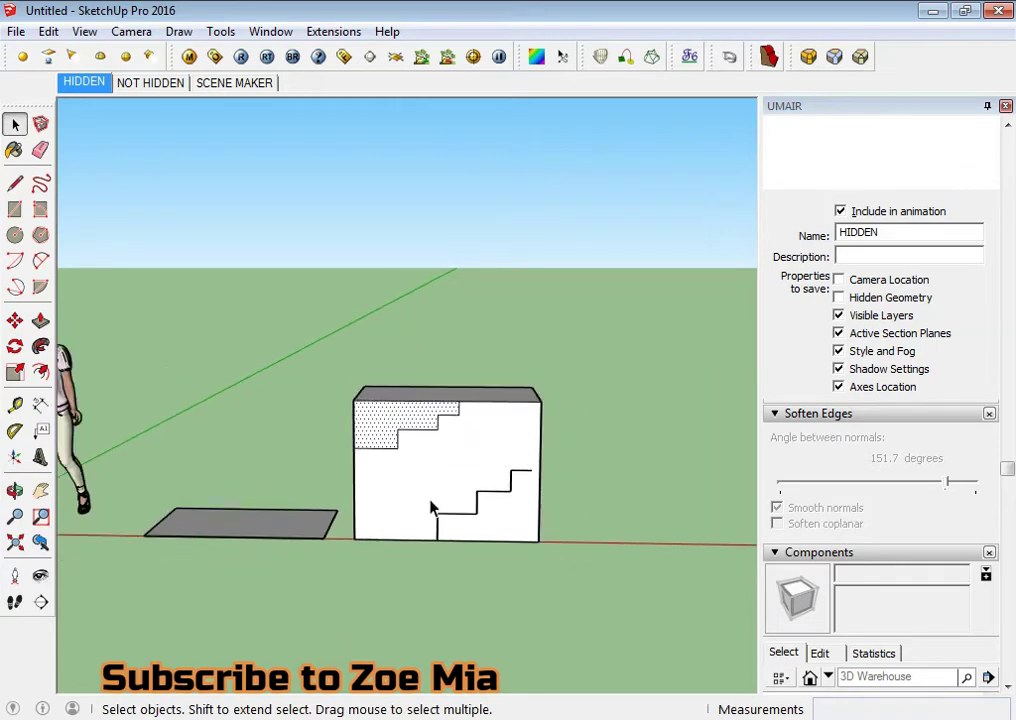
Step: Window-select the box and run Extensions > Clean-up on it
drag(307, 298, 587, 574)
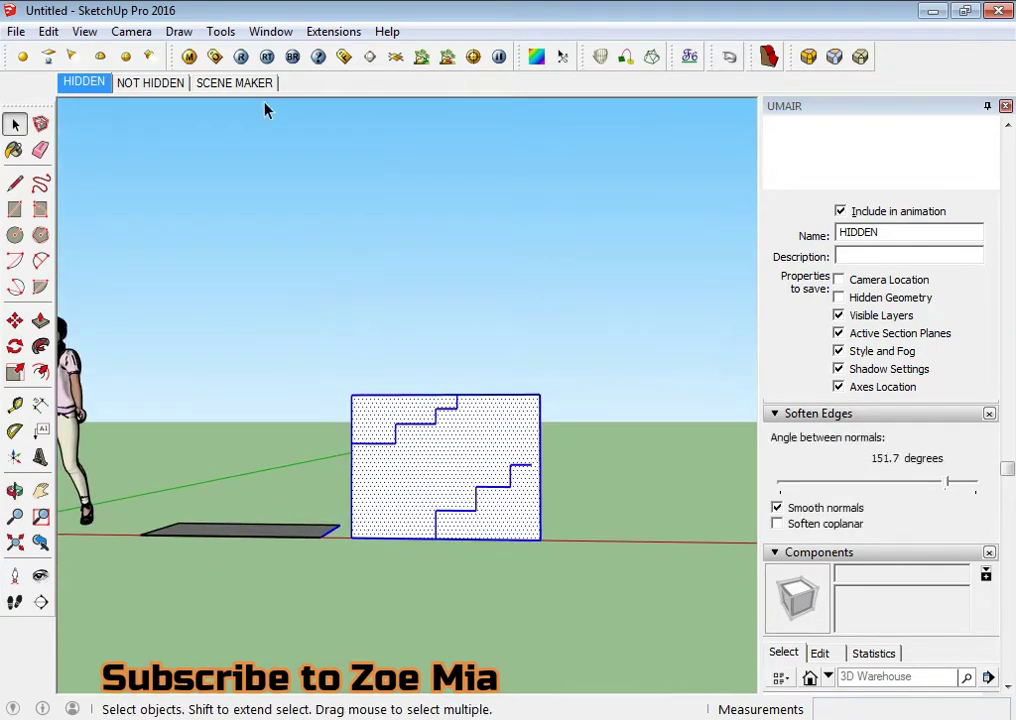
click(324, 33)
click(354, 97)
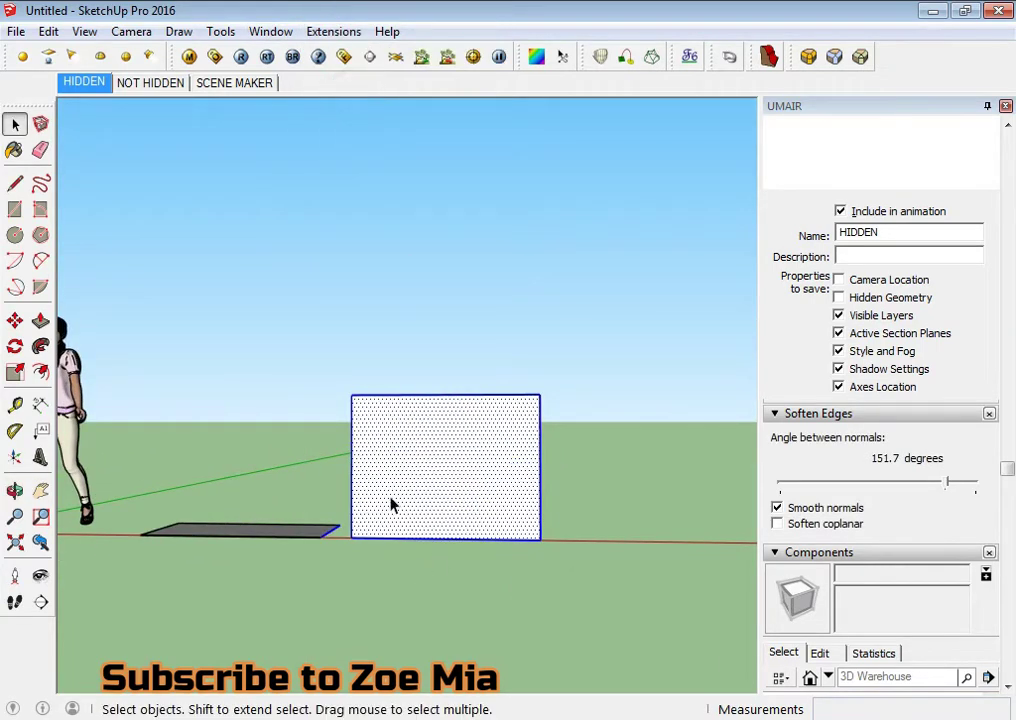
mouse_move(391, 505)
middle_down()
mouse_move(390, 465)
mouse_move(658, 478)
mouse_move(639, 476)
middle_up()
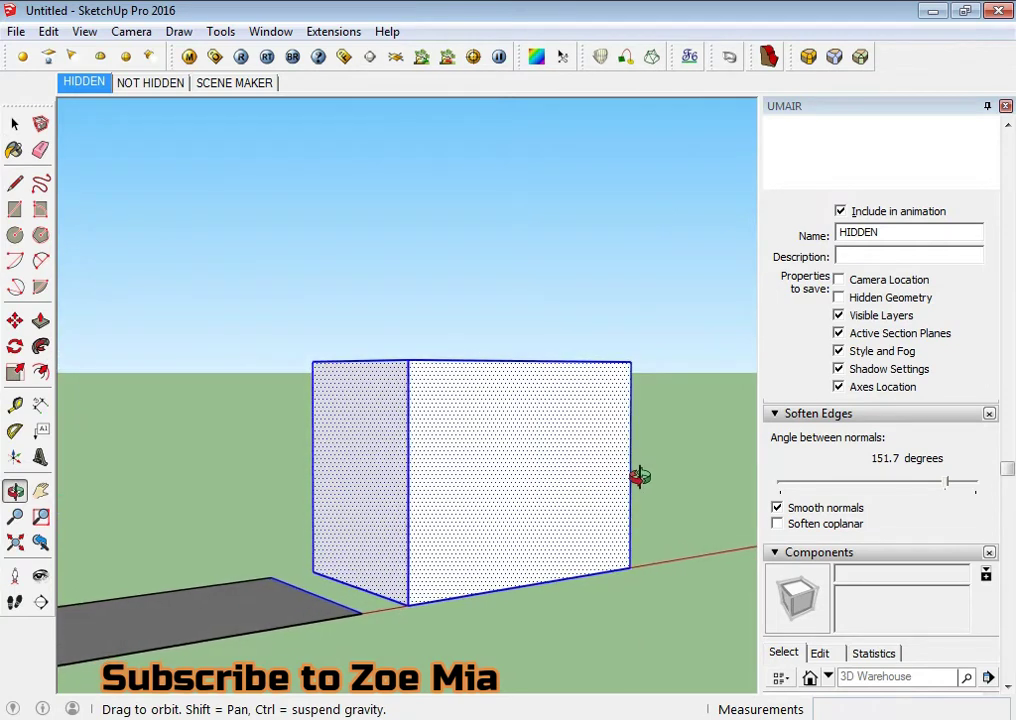
click(637, 628)
mouse_move(503, 535)
middle_down()
mouse_move(380, 526)
mouse_move(318, 535)
middle_up()
scroll(305, 432, down, 3)
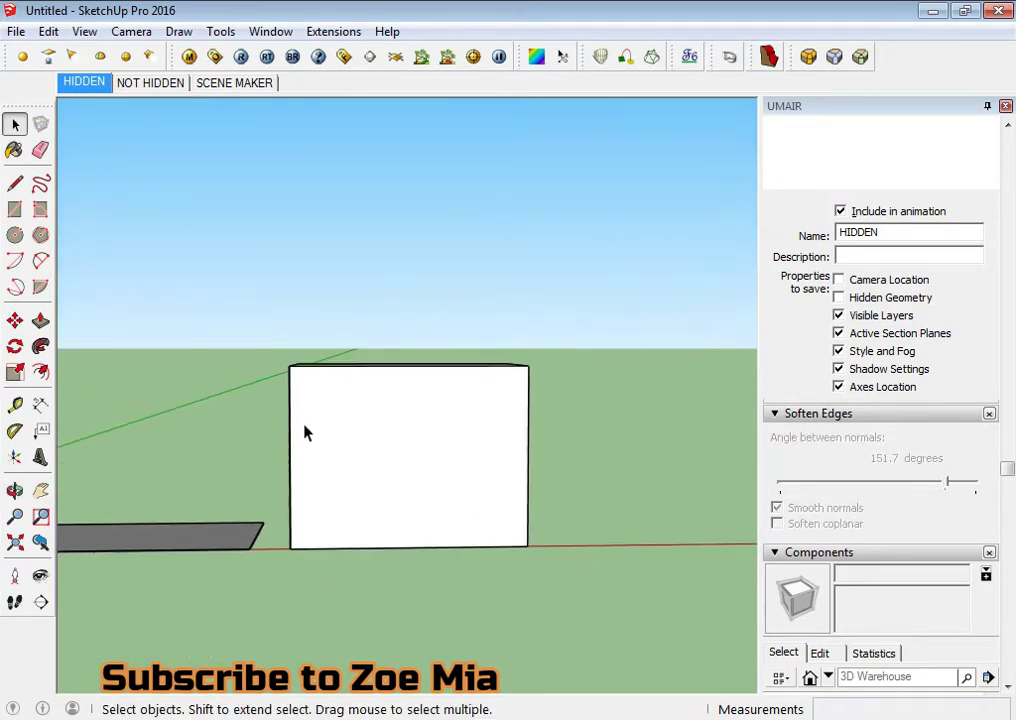
Step: Soften the box's edges at about 42.9 degrees and inspect a corner
drag(170, 200, 752, 580)
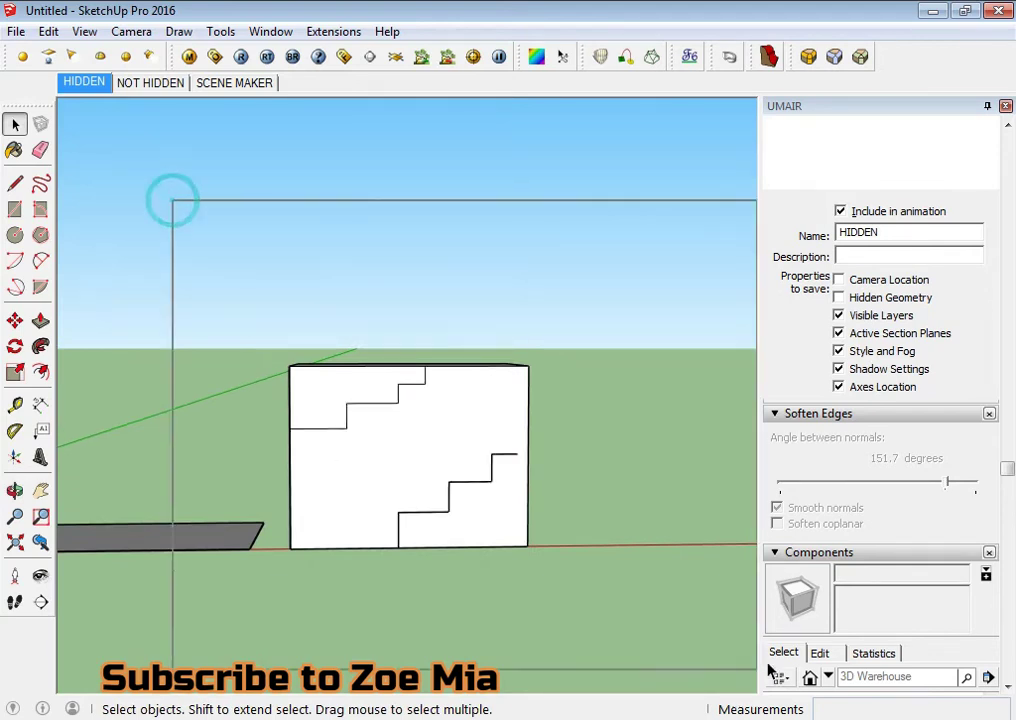
drag(824, 490, 910, 490)
click(585, 604)
scroll(329, 529, up, 2)
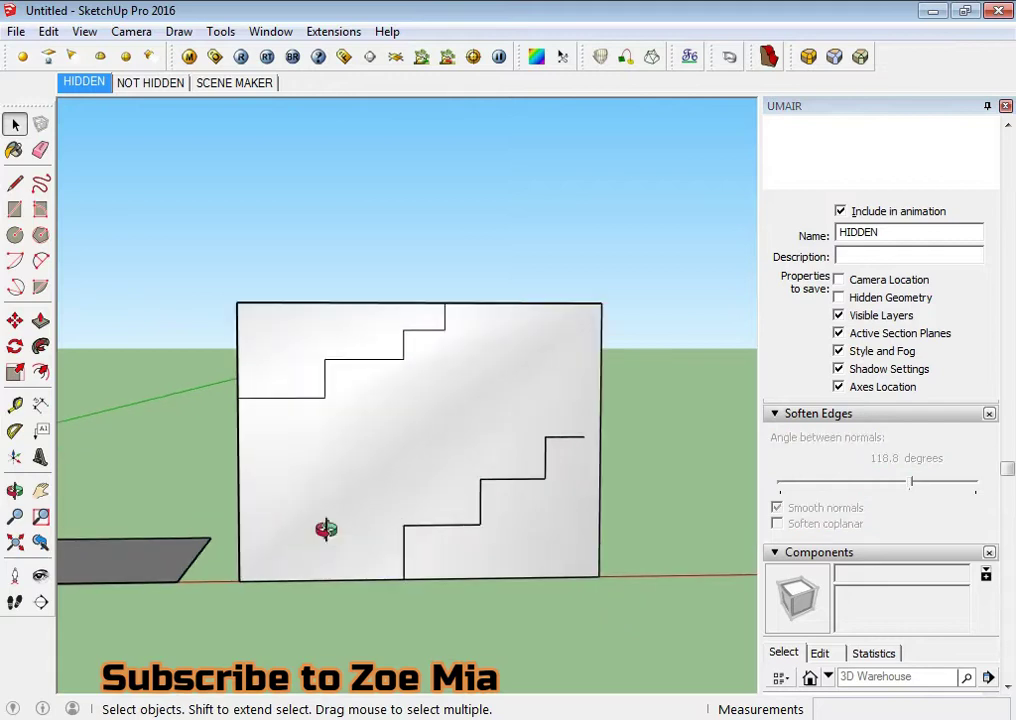
mouse_move(329, 529)
middle_down()
mouse_move(604, 527)
mouse_move(445, 483)
mouse_move(573, 543)
middle_up()
click(290, 332)
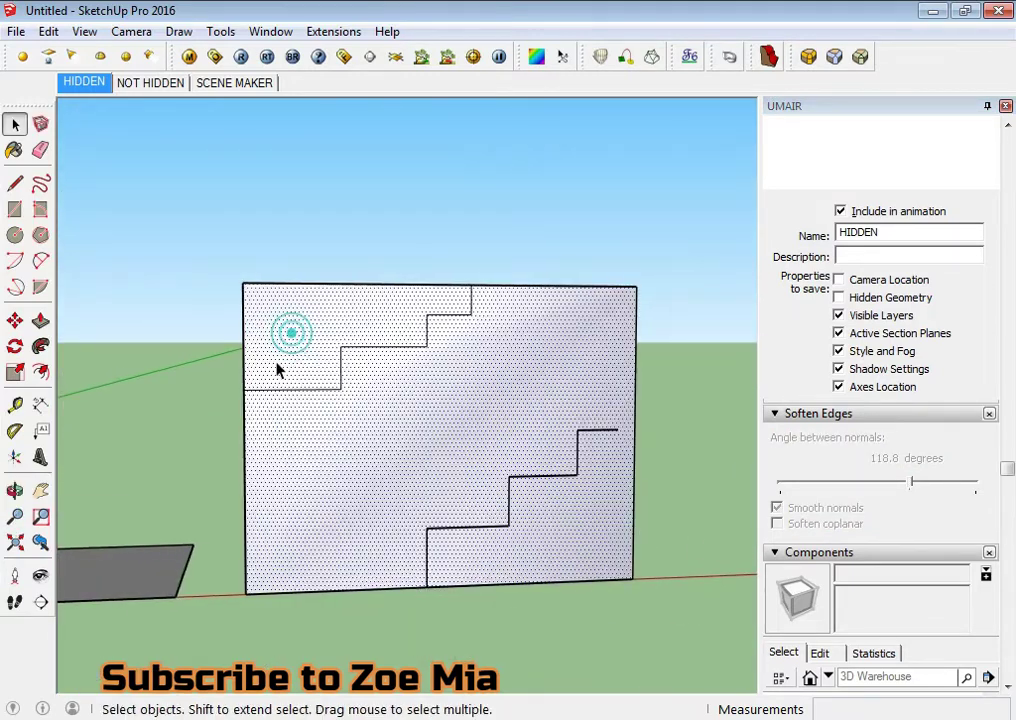
mouse_move(279, 363)
middle_down()
mouse_move(721, 392)
mouse_move(274, 390)
middle_up()
scroll(255, 401, down, 2)
scroll(255, 401, up, 1)
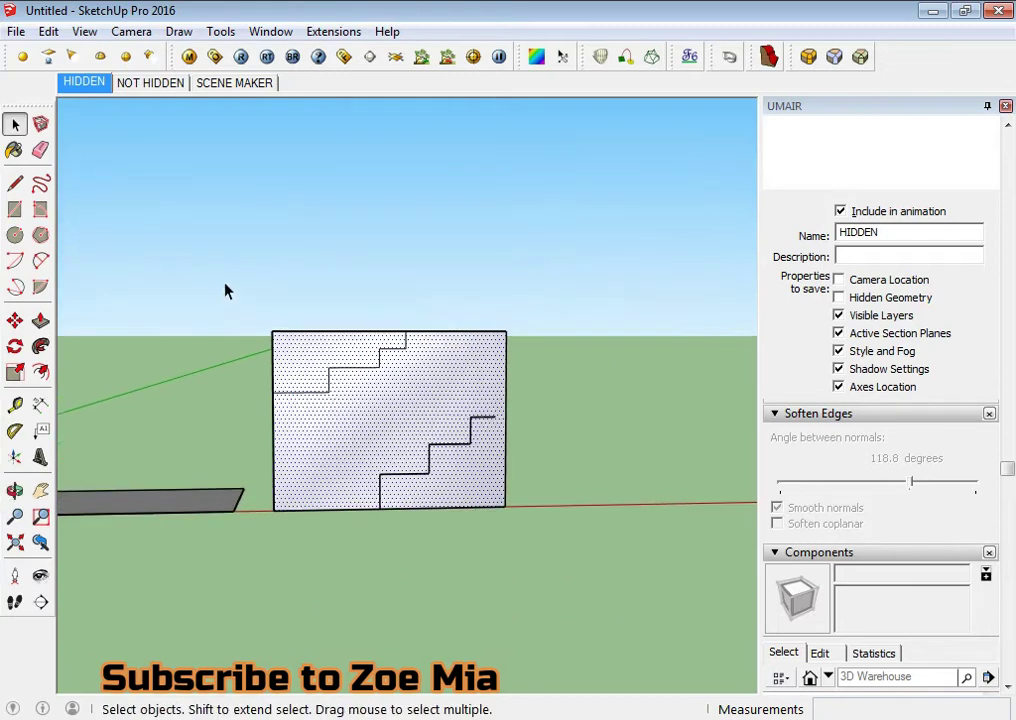
Step: Lower the soften angle on the stepped edges to 0 degrees
drag(222, 277, 760, 566)
drag(911, 482, 780, 488)
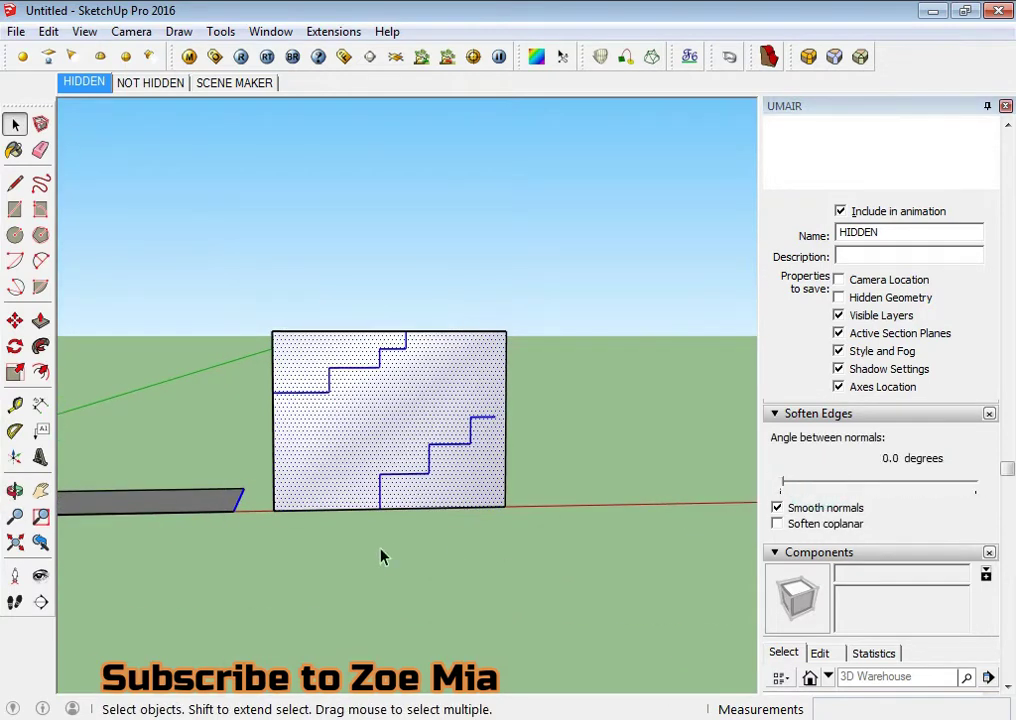
click(381, 556)
middle_drag(381, 556, 433, 543)
click(340, 390)
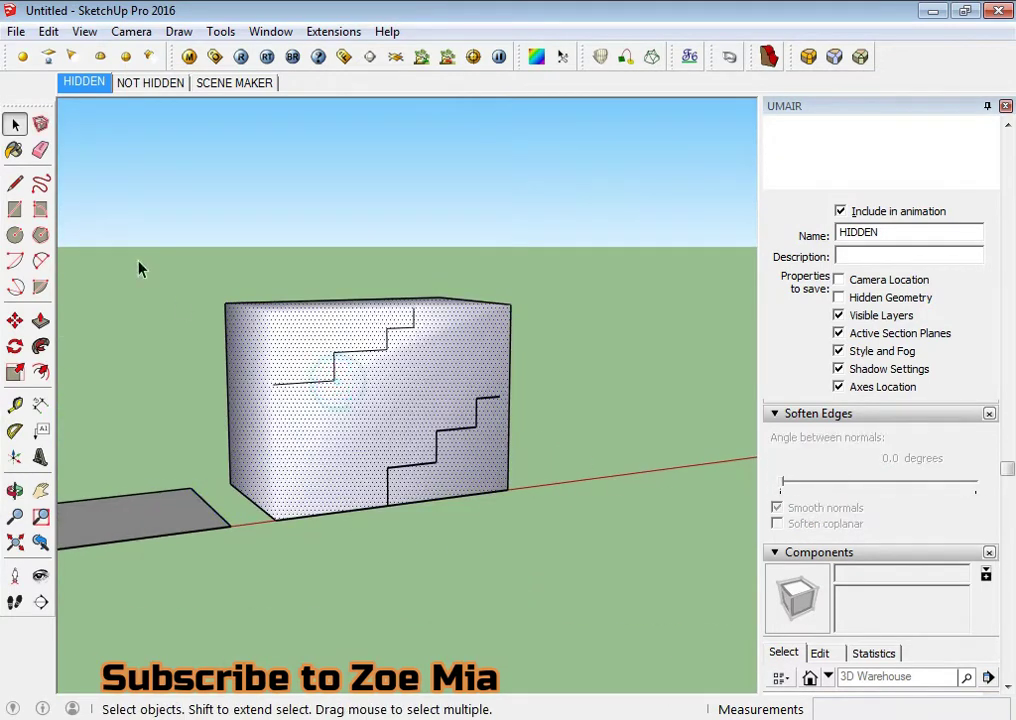
drag(129, 225, 688, 604)
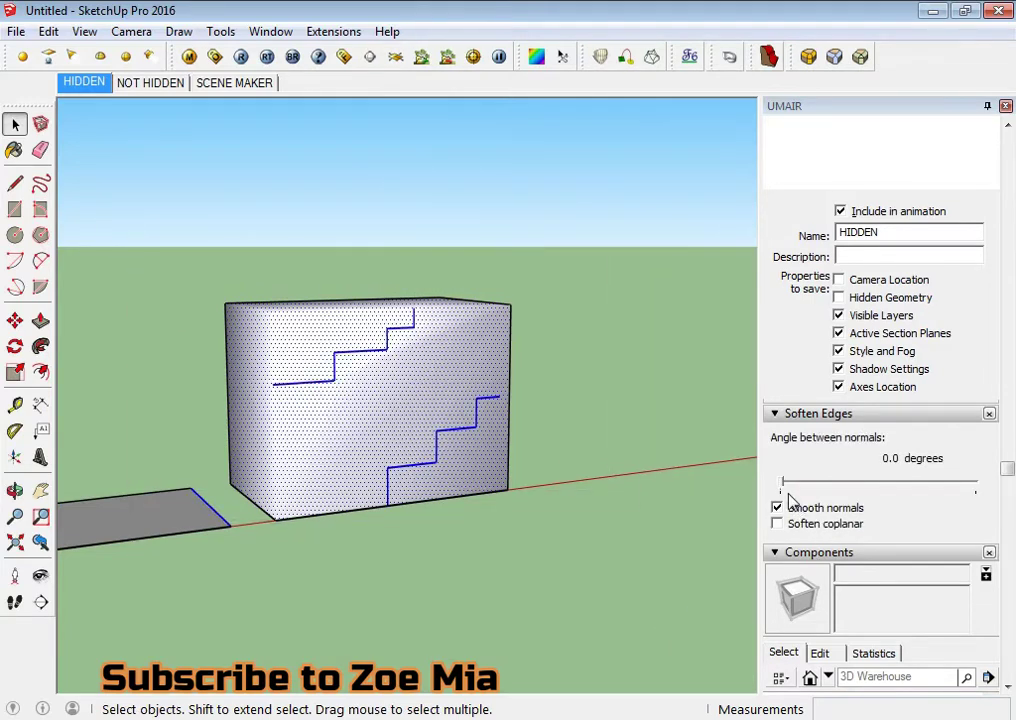
click(784, 510)
Step: Soften the box at about 24.7 degrees and check individual edges from an elevated corner
middle_drag(494, 513, 716, 491)
click(809, 486)
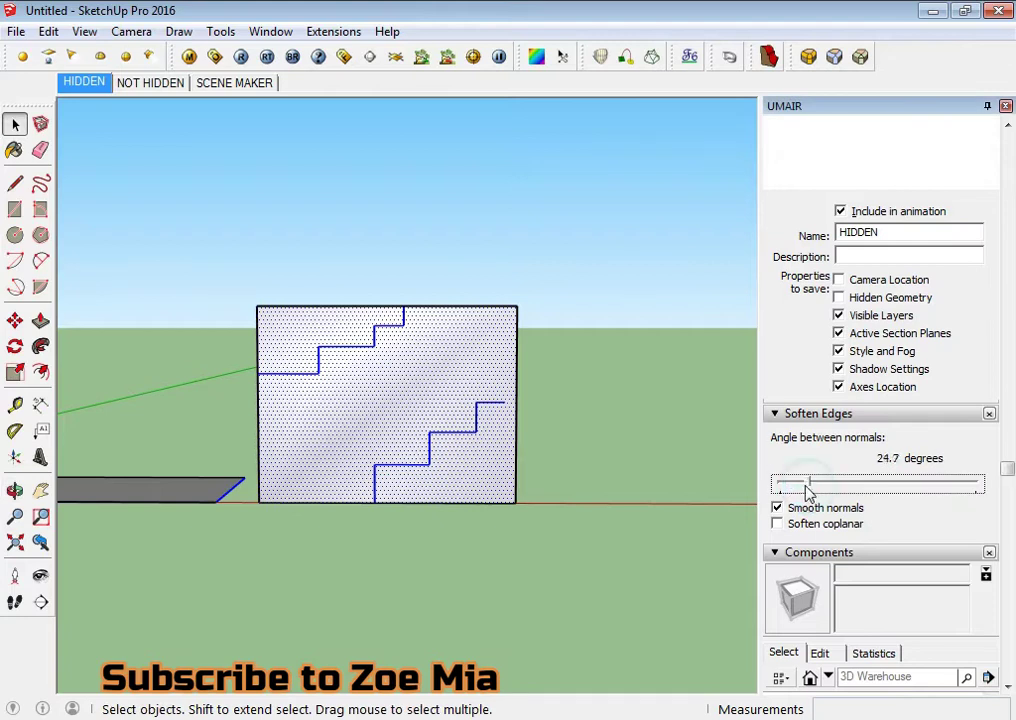
mouse_move(190, 508)
middle_down()
mouse_move(445, 531)
mouse_move(363, 528)
mouse_move(345, 487)
mouse_move(489, 529)
mouse_move(225, 225)
middle_up()
click(193, 193)
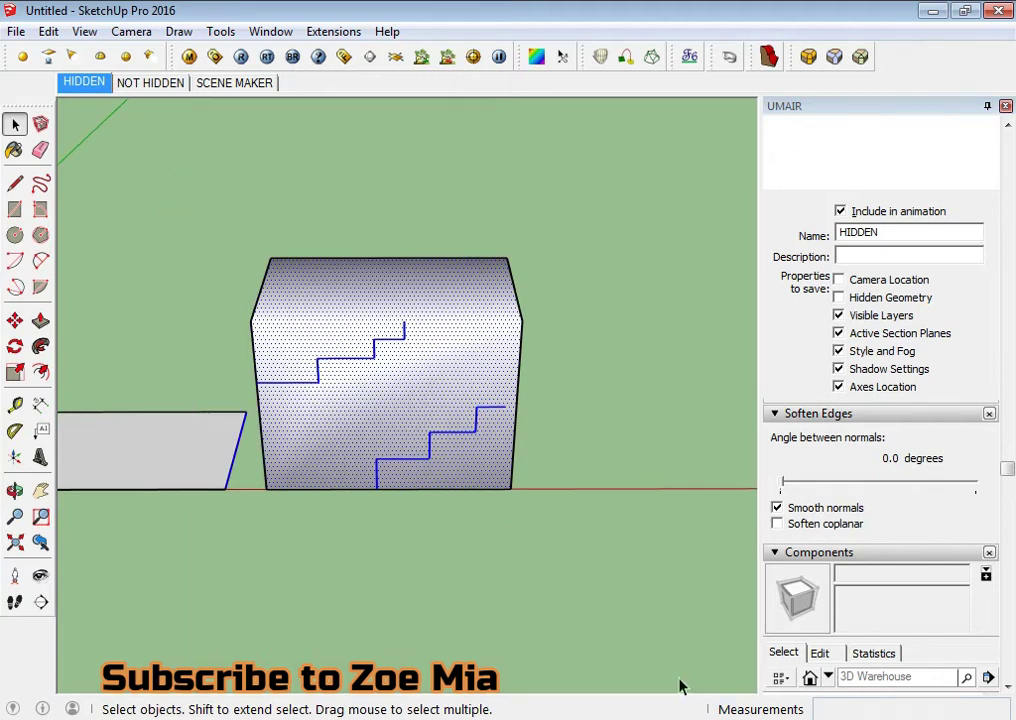
click(428, 450)
click(229, 441)
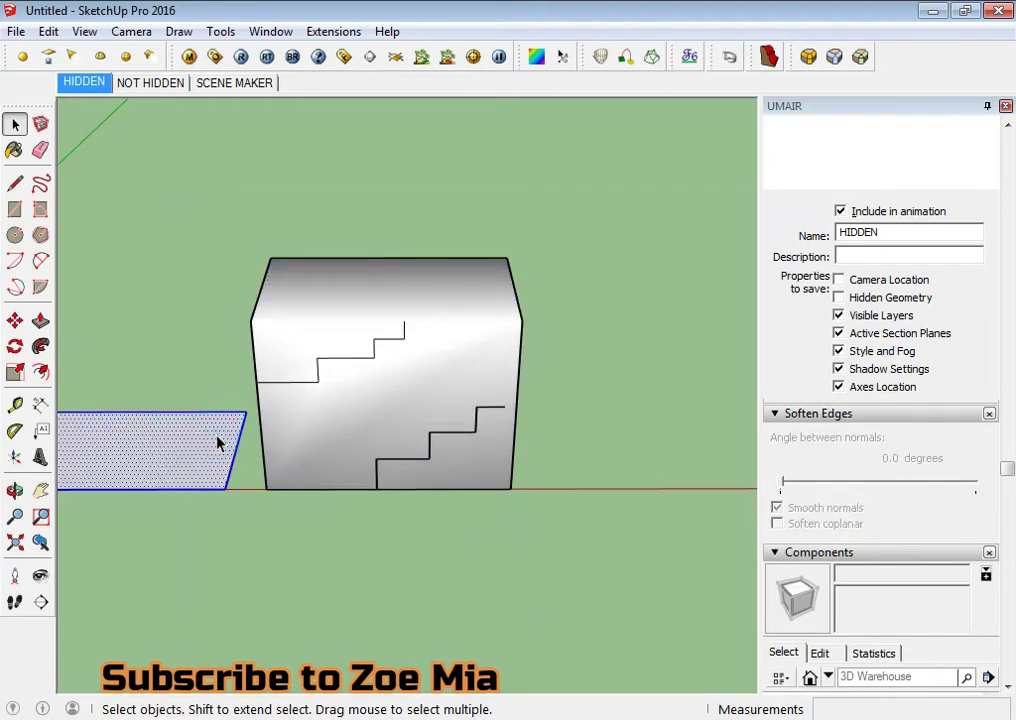
Step: Select the whole box and make it a group
scroll(295, 409, down, 2)
scroll(295, 409, down, 2)
drag(218, 282, 527, 545)
right_click(320, 420)
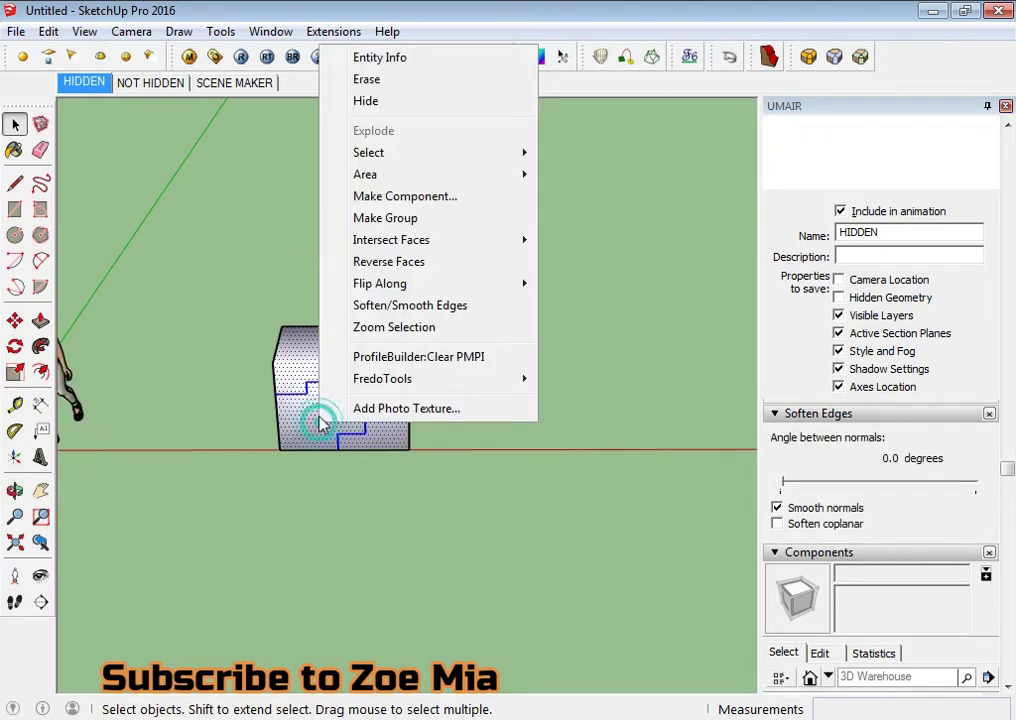
click(367, 218)
Step: Try a soften angle of 27.4 degrees on the box, then set it back to 0
scroll(335, 453, up, 3)
scroll(335, 453, up, 2)
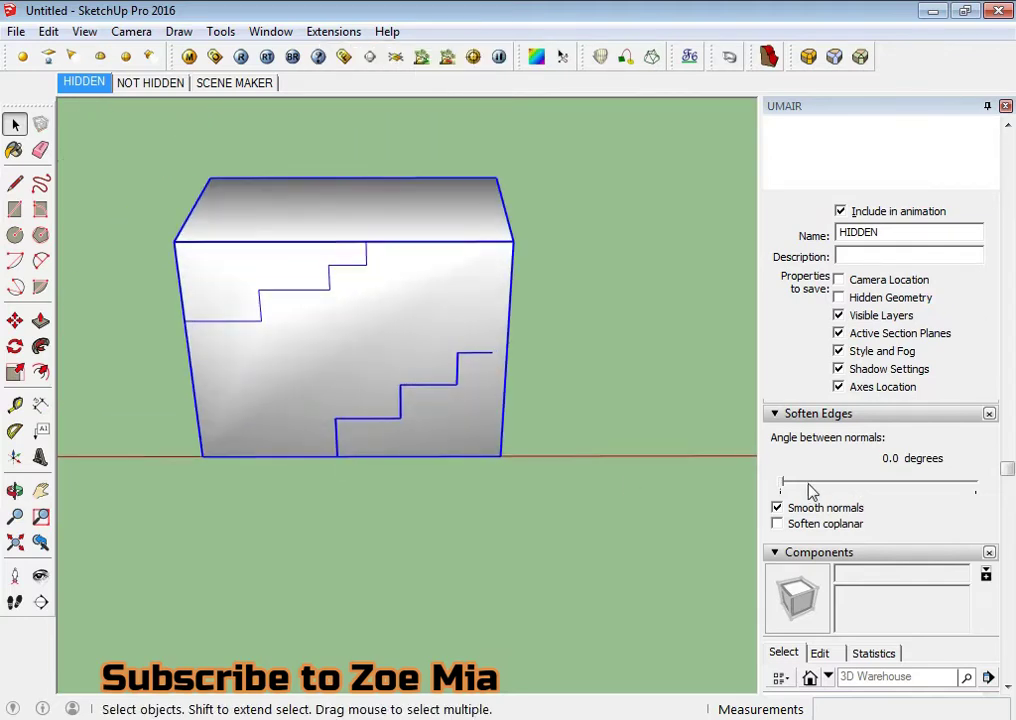
mouse_move(783, 482)
mouse_down()
mouse_move(795, 482)
mouse_move(780, 482)
mouse_up()
click(505, 548)
Step: Orbit around the box group, briefly edit it, and reselect the group
middle_drag(505, 548, 658, 467)
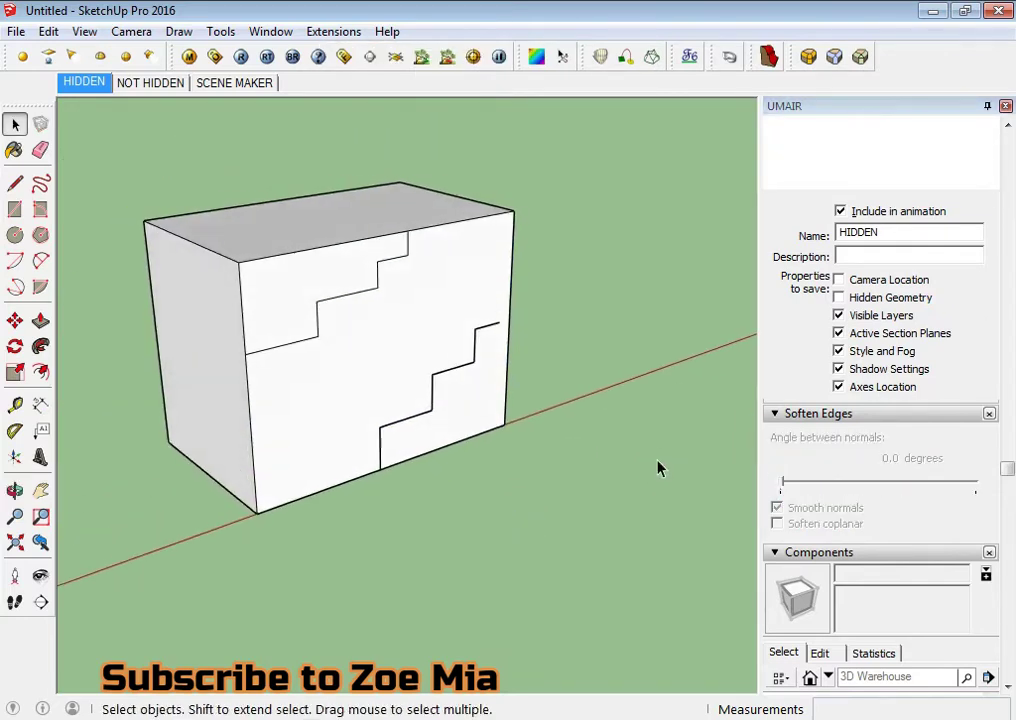
click(374, 413)
double_click(290, 452)
mouse_move(290, 452)
middle_down()
mouse_move(758, 400)
mouse_move(381, 594)
middle_up()
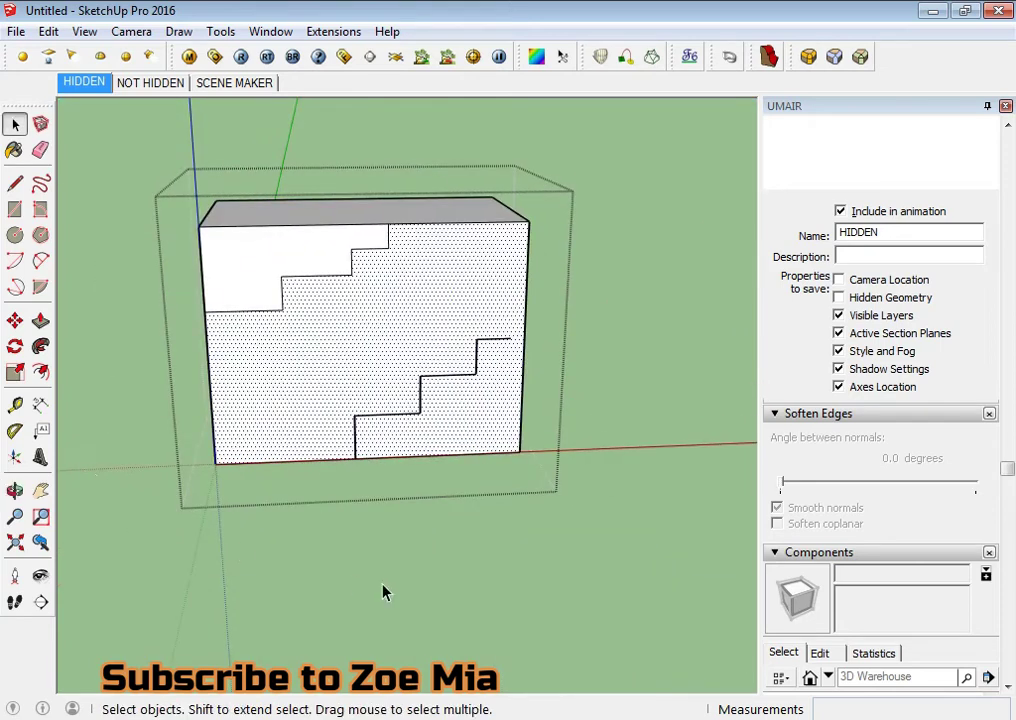
scroll(390, 454, down, 3)
click(374, 404)
Step: Soften the box group at 113.3 degrees to view the smoothing, then reset the angle to 0
drag(783, 483, 905, 483)
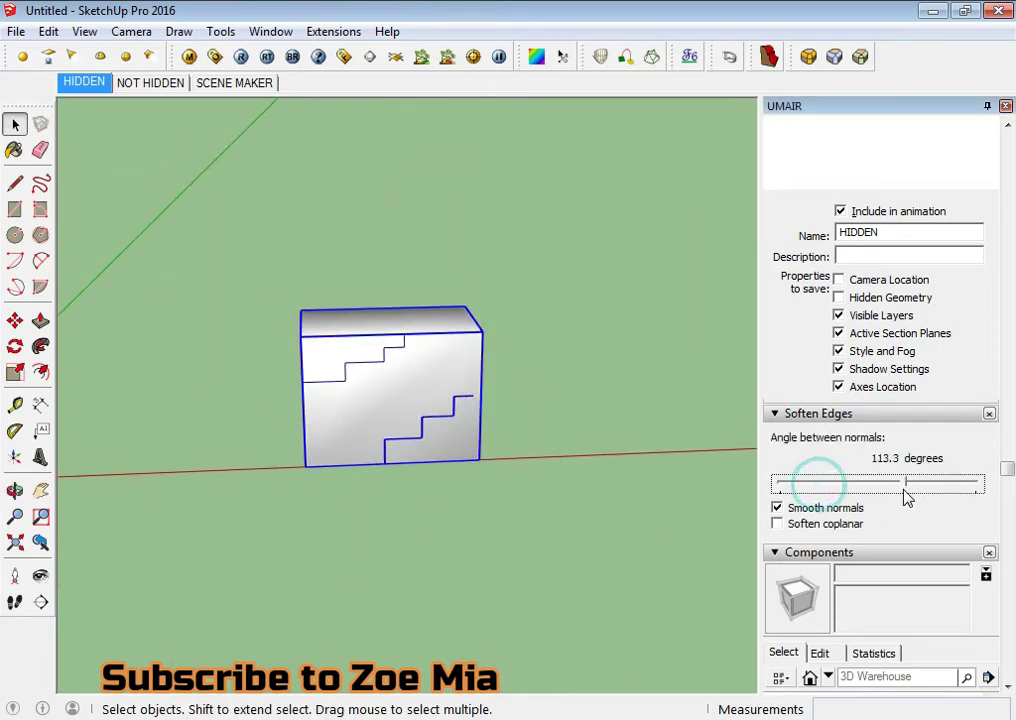
scroll(352, 386, up, 2)
mouse_move(352, 386)
middle_down()
mouse_move(755, 415)
mouse_move(336, 480)
mouse_move(483, 517)
mouse_move(555, 605)
middle_up()
double_click(345, 463)
click(555, 605)
click(432, 460)
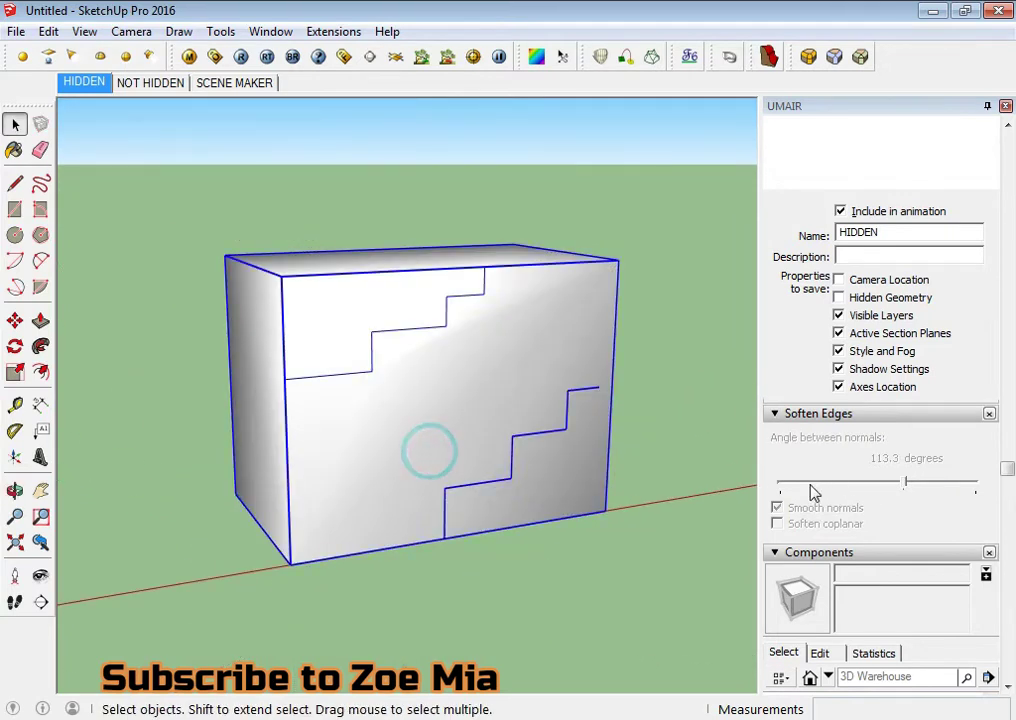
drag(905, 483, 783, 485)
Step: Inside the group, select the box's faces including the lower front face, then reselect the group
click(343, 410)
double_click(347, 470)
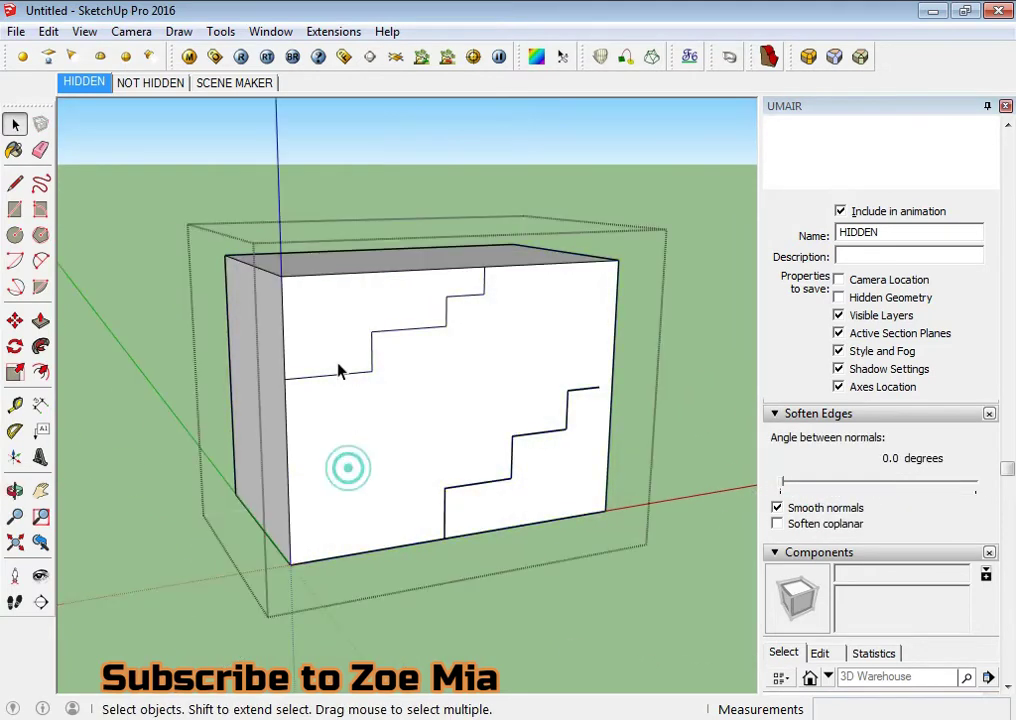
click(340, 345)
click(440, 440)
scroll(544, 533, down, 2)
scroll(389, 631, down, 1)
click(399, 388)
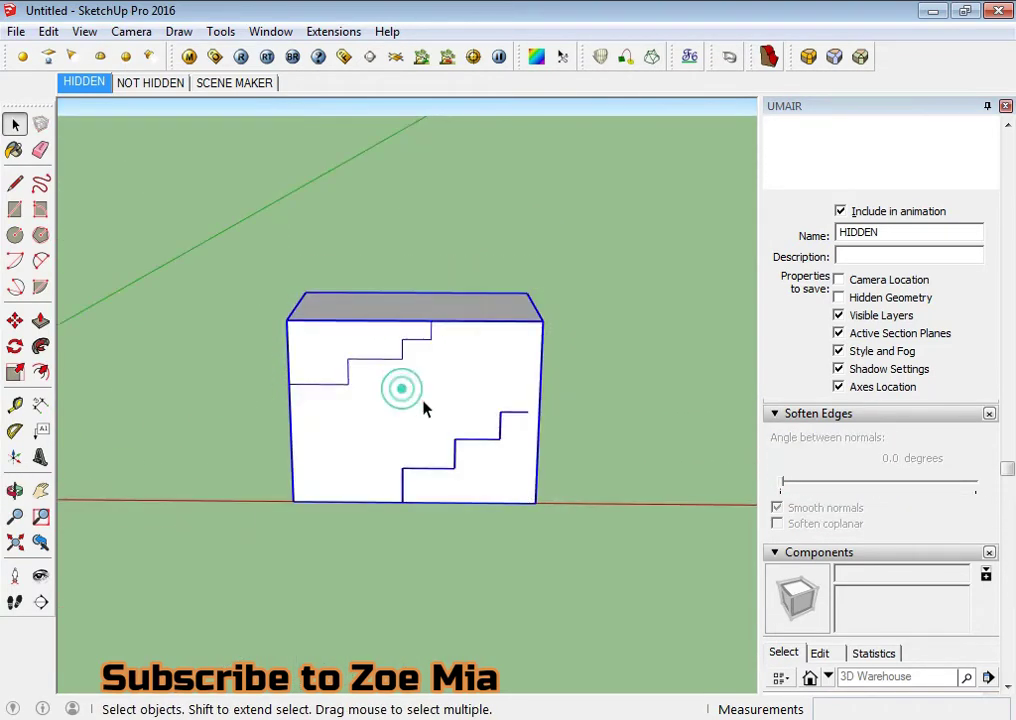
Step: Select everything inside the group, run Extensions Clean-up to remove the stair edges, and orbit to check
click(333, 32)
click(367, 105)
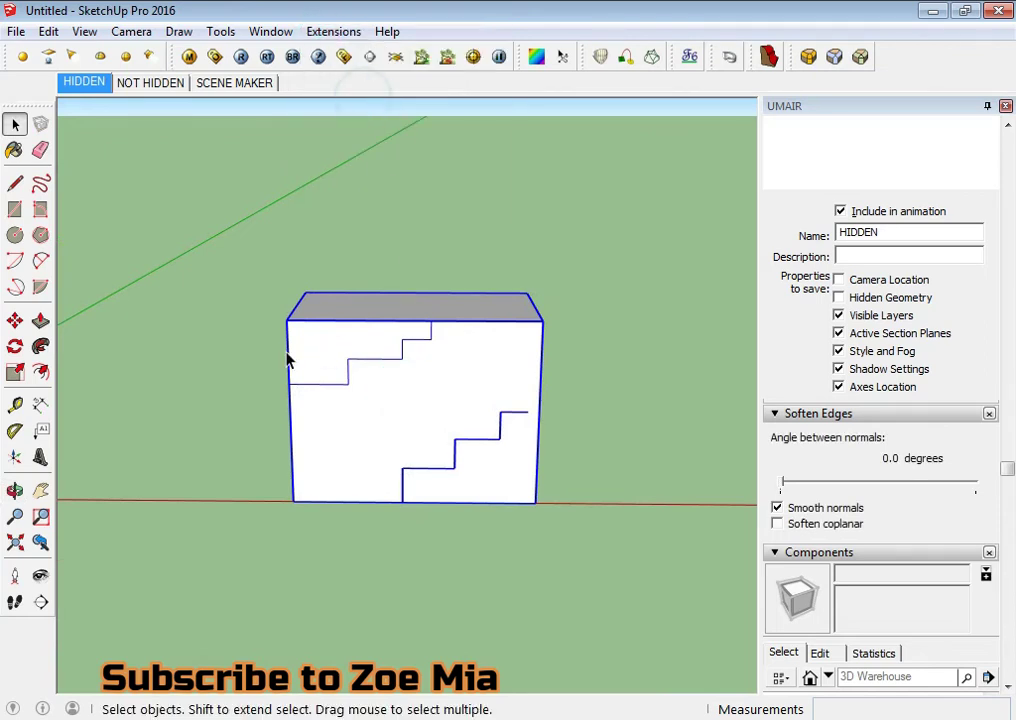
double_click(390, 402)
drag(669, 159, 186, 594)
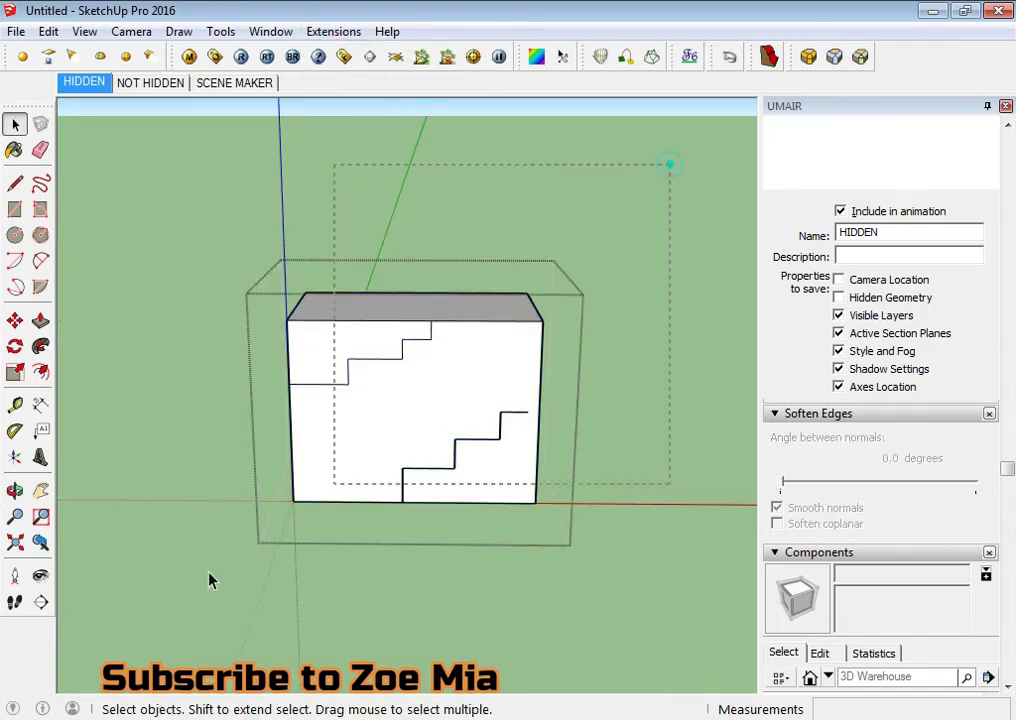
click(333, 32)
click(355, 98)
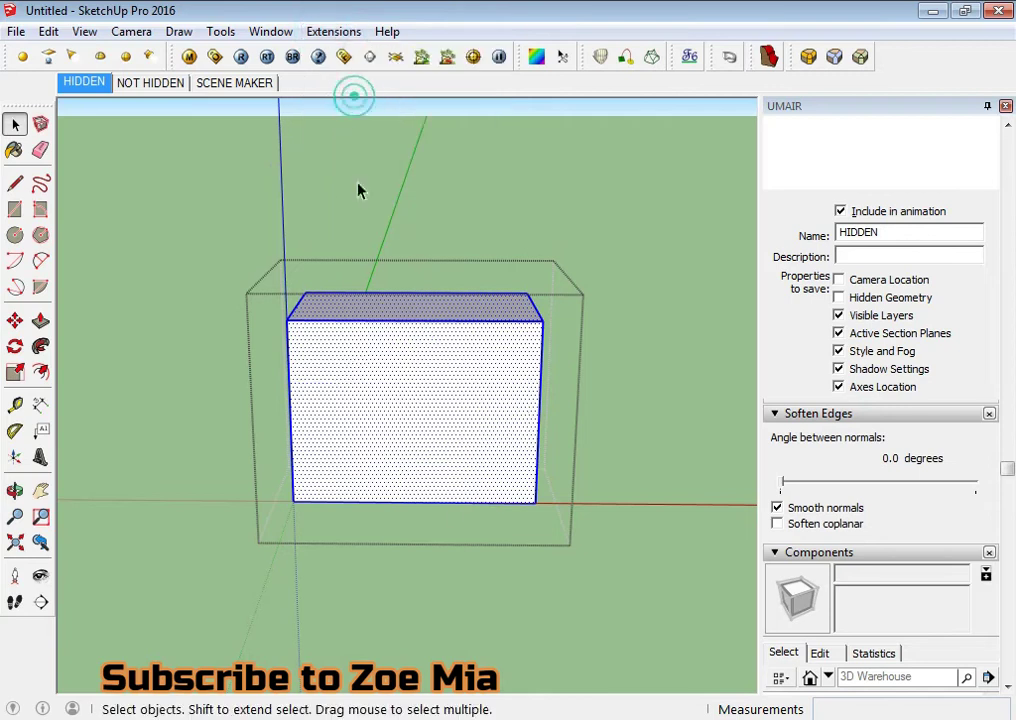
click(302, 594)
mouse_move(195, 537)
middle_down()
mouse_move(524, 466)
mouse_move(390, 445)
mouse_move(503, 435)
mouse_move(503, 452)
middle_up()
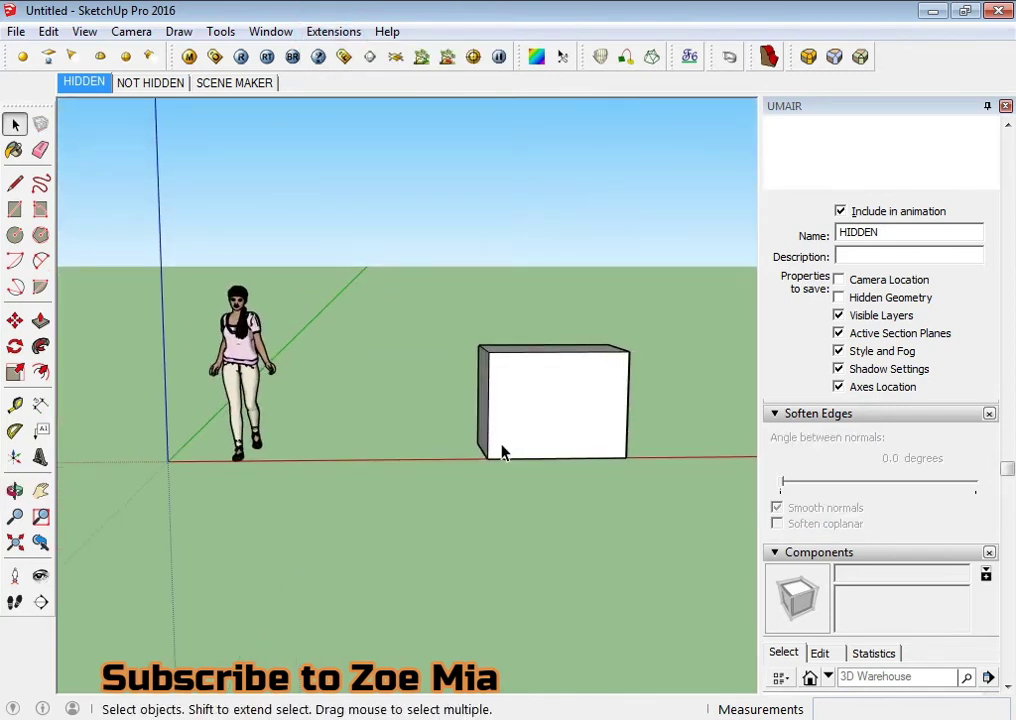